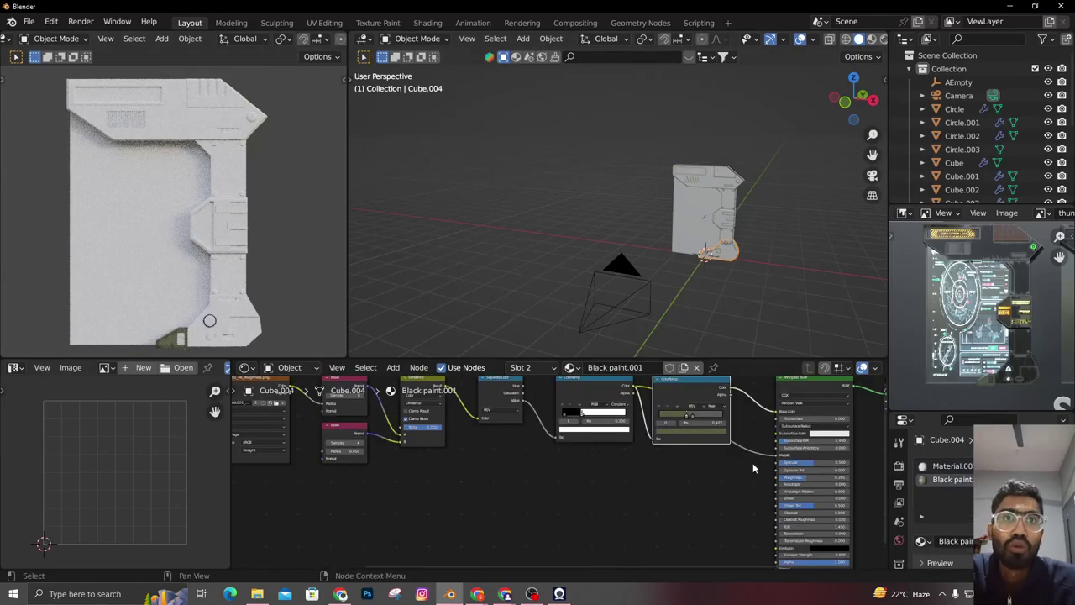
# Remove the Black paint.001 material slot from the door's lower corner piece
pyautogui.click(1062, 481)
pyautogui.scroll(2, 1008, 368)
pyautogui.moveTo(966, 313)
pyautogui.mouseDown(button='middle')
pyautogui.moveTo(978, 361)
pyautogui.moveTo(1016, 396)
pyautogui.mouseUp(button='middle')
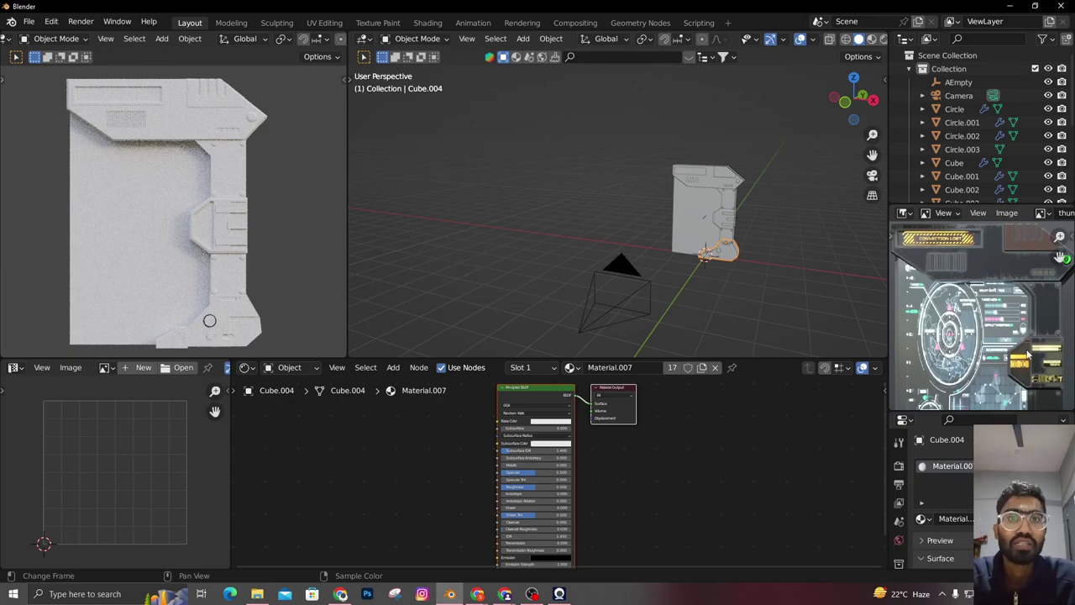
# Isolate the door's upper panel in local view
pyautogui.scroll(2, 707, 242)
pyautogui.moveTo(707, 242); pyautogui.dragTo(720, 247, button='middle')
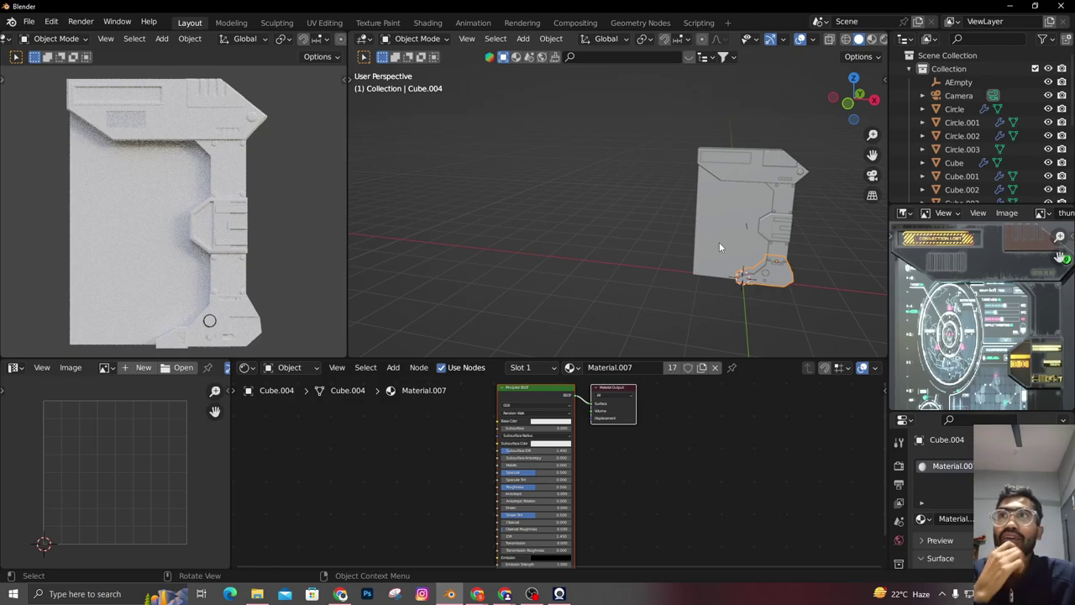
pyautogui.scroll(2, 579, 507)
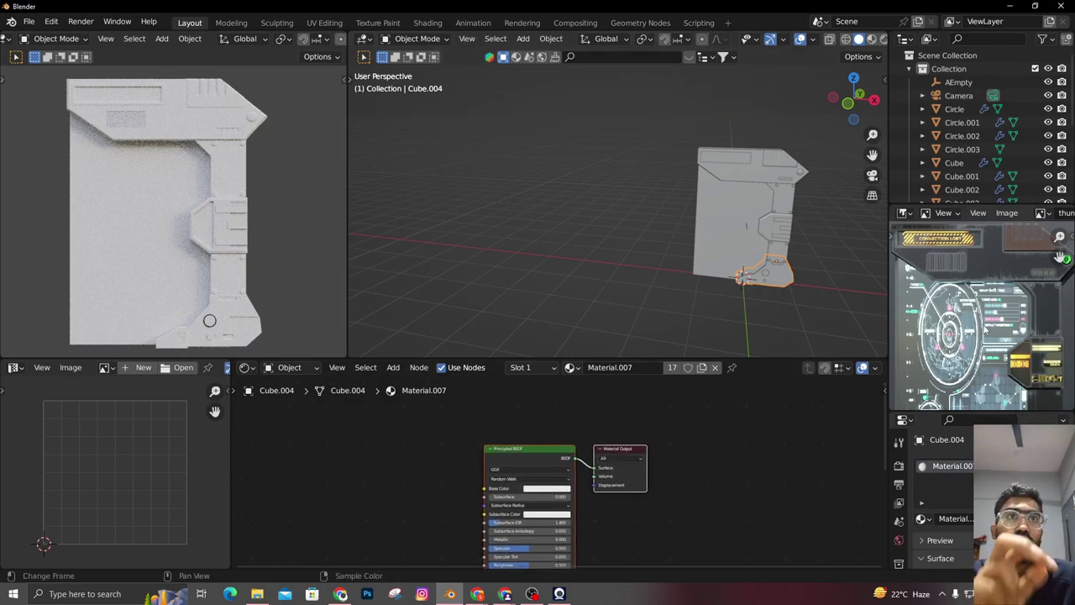
pyautogui.scroll(4, 984, 331)
pyautogui.moveTo(973, 340); pyautogui.dragTo(930, 348, button='middle')
pyautogui.scroll(-2, 931, 348)
pyautogui.moveTo(780, 279); pyautogui.dragTo(782, 245, button='middle')
pyautogui.keyDown('shift'); pyautogui.moveTo(785, 181); pyautogui.dragTo(614, 302, button='middle'); pyautogui.keyUp('shift')
pyautogui.click(676, 196)
pyautogui.press('KP_Divide')
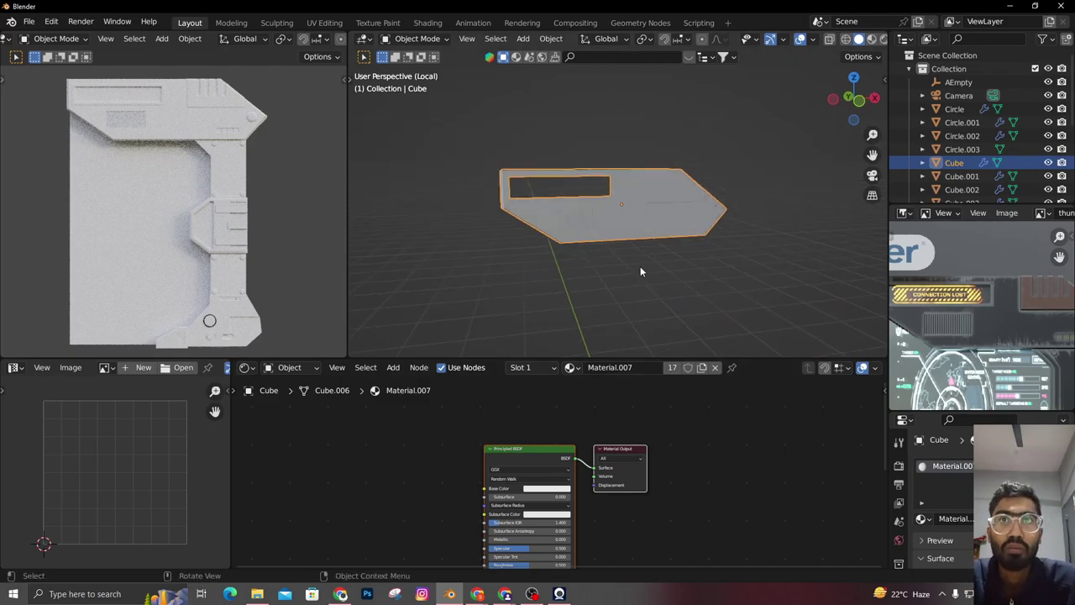
pyautogui.moveTo(640, 266); pyautogui.dragTo(637, 254, button='middle')
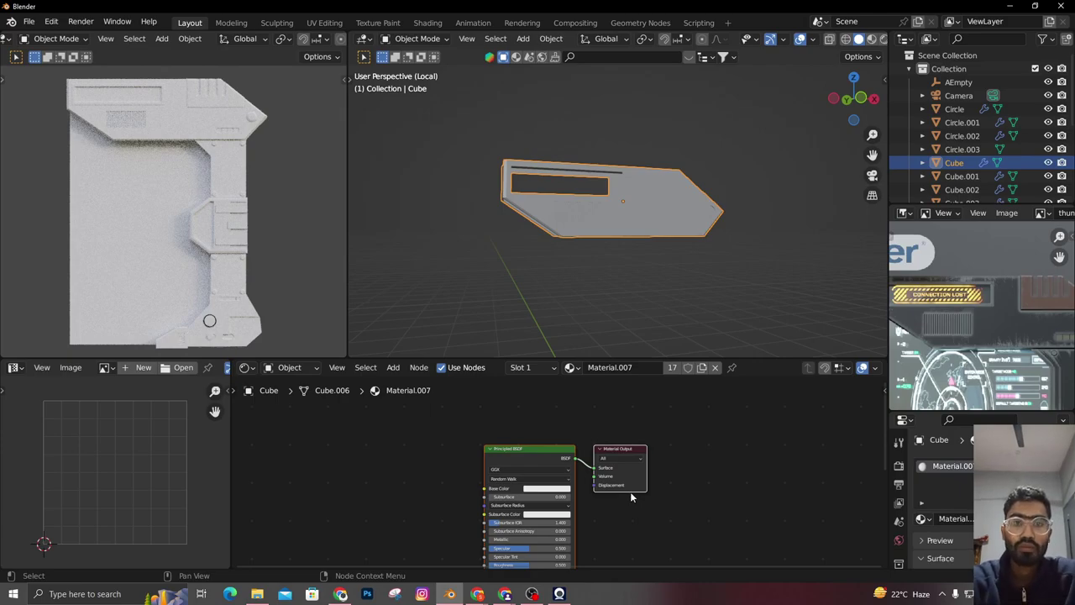
# Join the two 3D viewports into one wide viewport, keeping the rendered camera view
pyautogui.scroll(-3, 590, 560)
pyautogui.moveTo(589, 559); pyautogui.dragTo(644, 477, button='middle')
pyautogui.rightClick(348, 319)
pyautogui.click(314, 347)
pyautogui.click(552, 347)
pyautogui.scroll(-5, 705, 243)
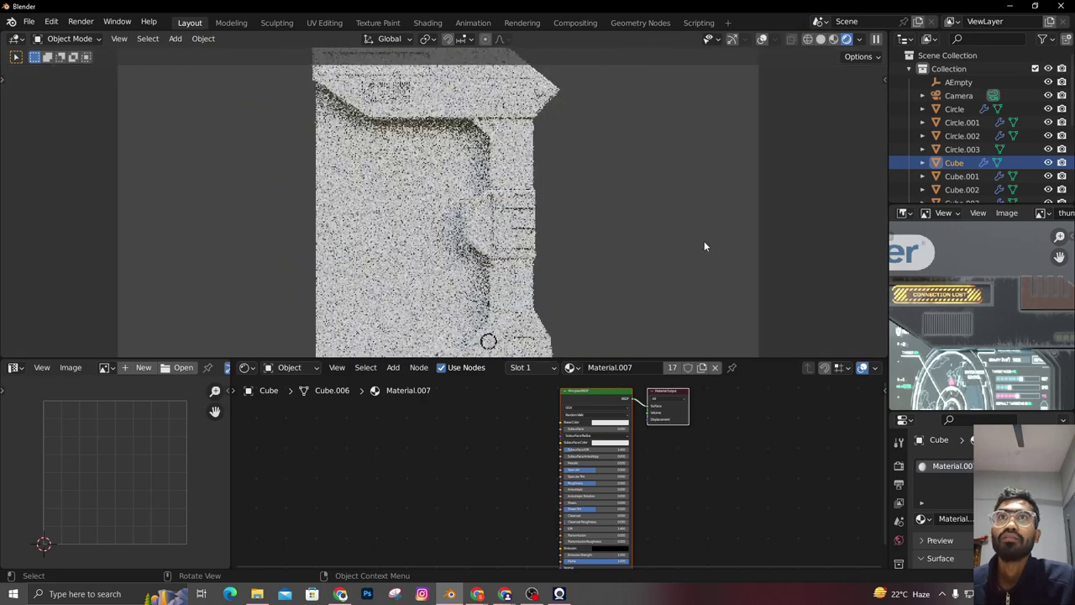
pyautogui.moveTo(713, 247); pyautogui.dragTo(689, 250, button='middle')
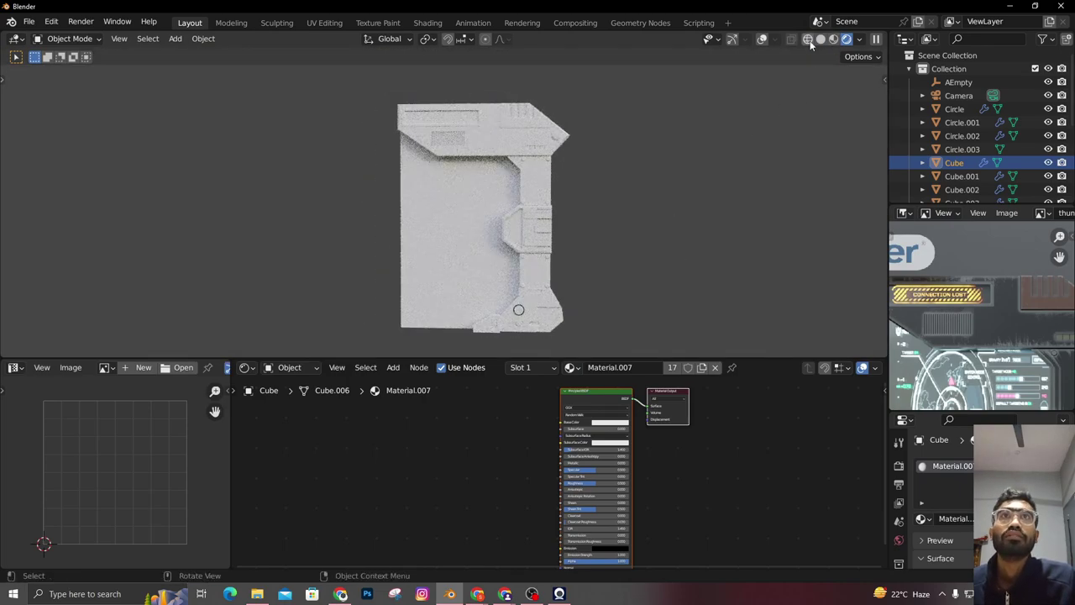
# Enable the viewport overlays, leave the camera view and hide the camera in the viewport
pyautogui.click(762, 40)
pyautogui.moveTo(633, 208); pyautogui.dragTo(593, 227, button='middle')
pyautogui.scroll(-4, 593, 226)
pyautogui.click(302, 179)
# Select the door's upper panel and add a ColorRamp node to its material, before the Principled BSDF
pyautogui.scroll(6, 581, 182)
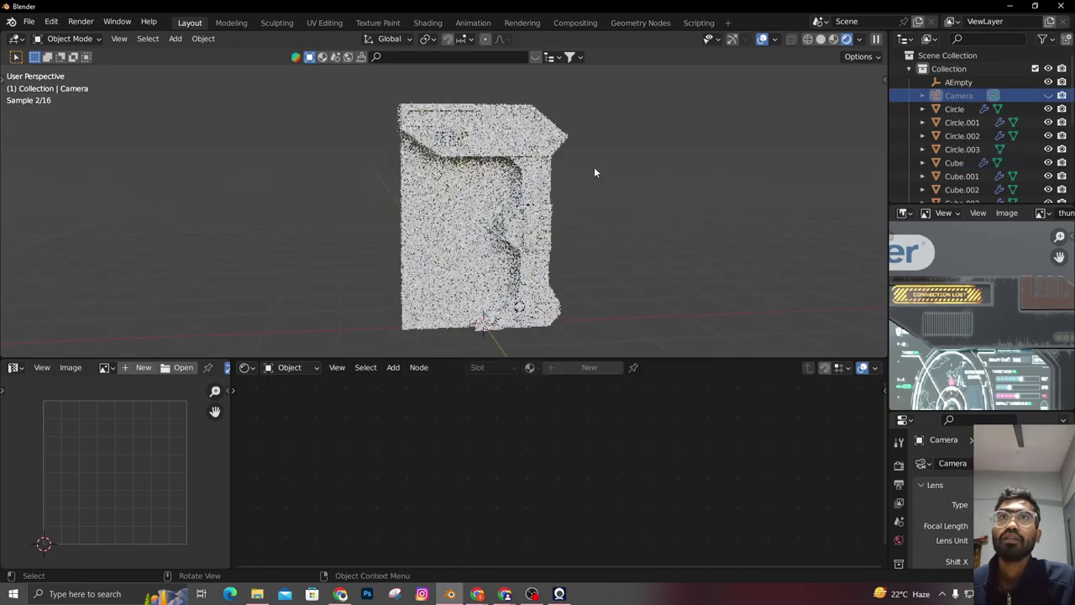
pyautogui.click(568, 215)
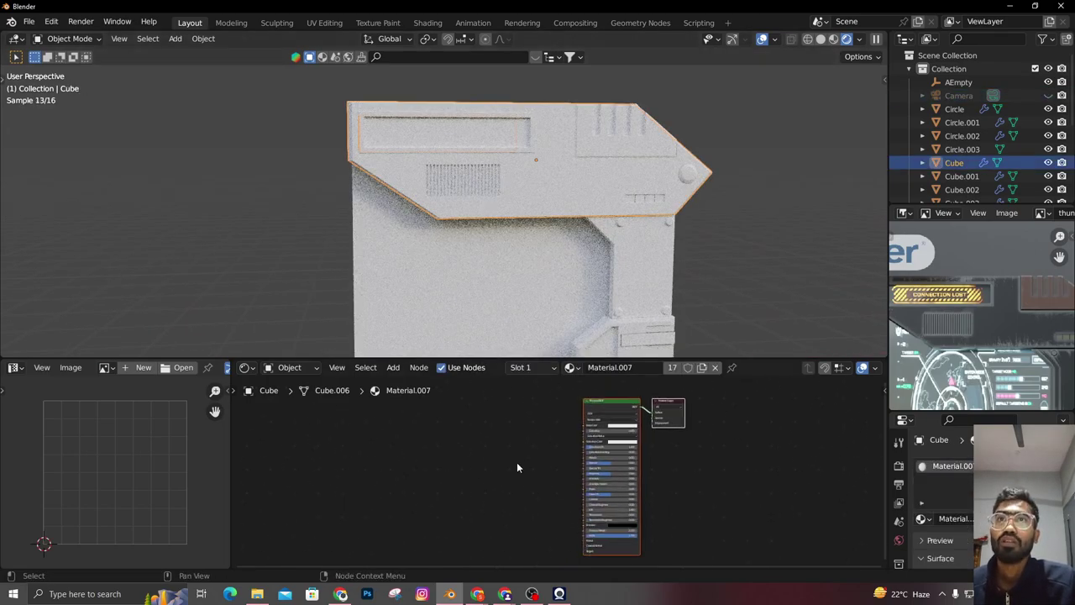
pyautogui.scroll(3, 520, 463)
pyautogui.click(398, 427)
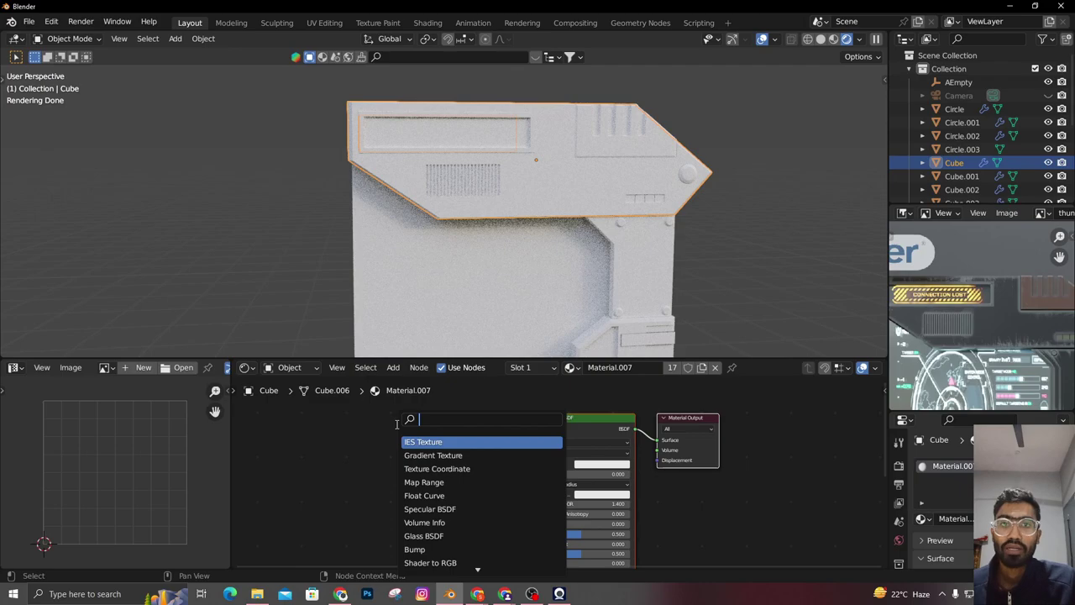
pyautogui.click(424, 442)
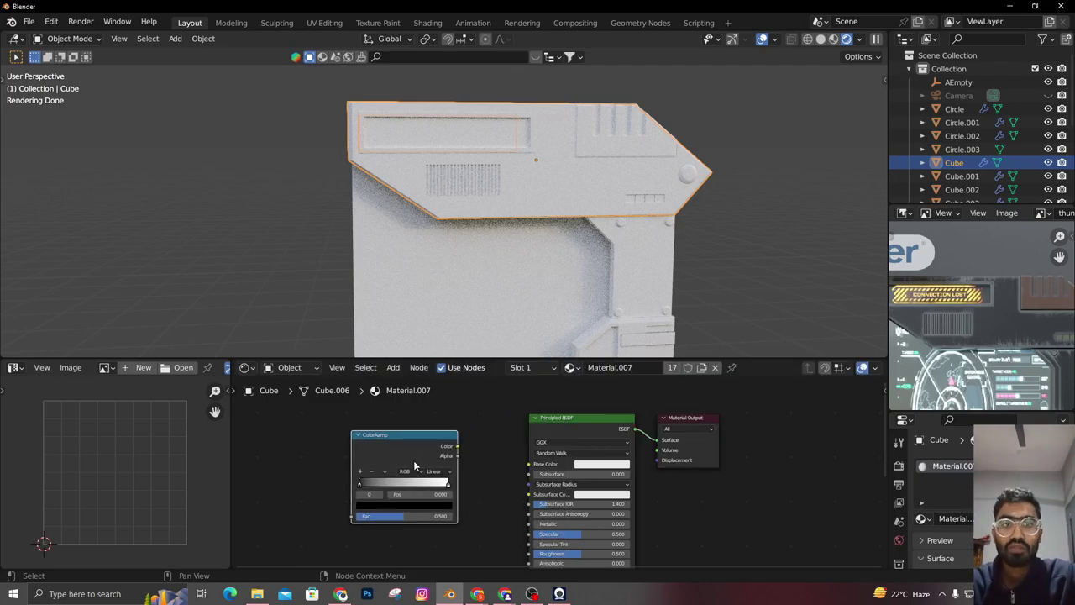
# Add a Bevel node before the ColorRamp and place a duplicate of it underneath
pyautogui.scroll(-2, 378, 462)
pyautogui.hotkey('shift', 'a')
pyautogui.click(297, 423)
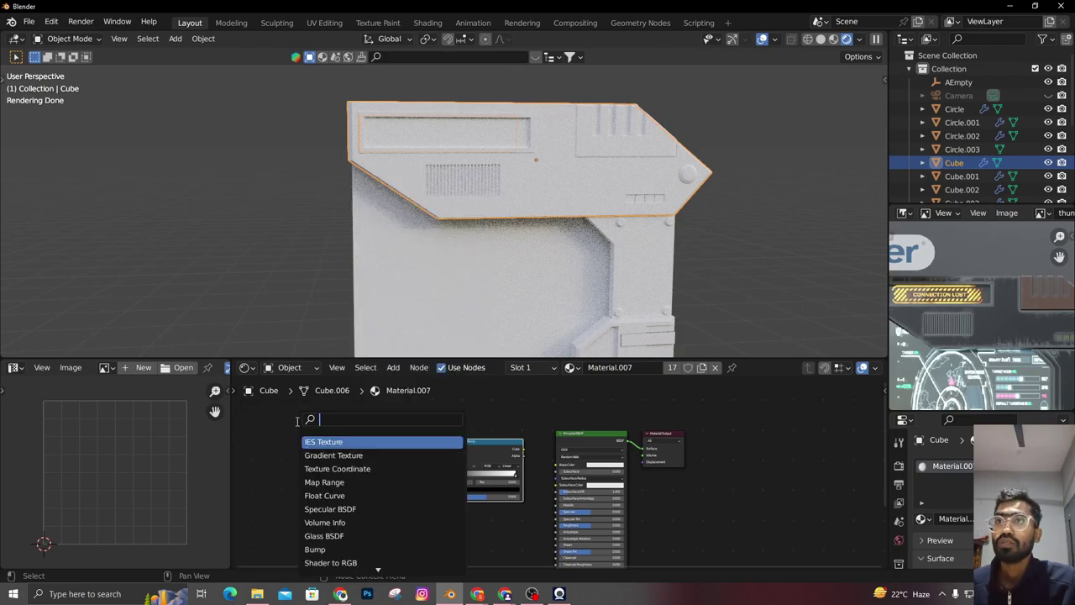
pyautogui.press('Return')
pyautogui.click(377, 461)
pyautogui.hotkey('shift', 'd')
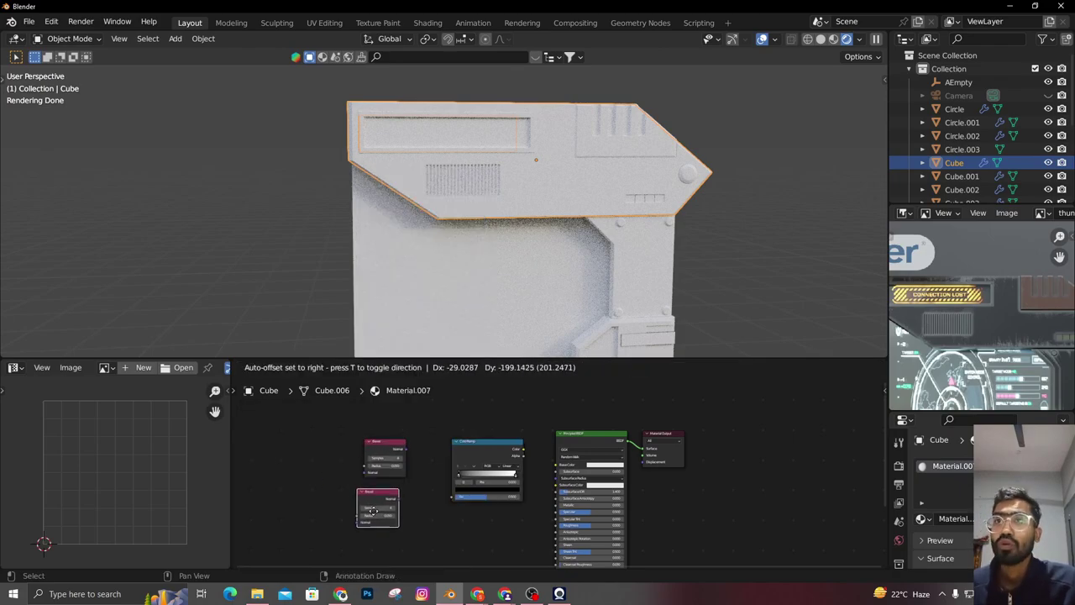
pyautogui.click(375, 502)
# Set the upper Bevel node's samples to 8
pyautogui.scroll(2, 376, 501)
pyautogui.moveTo(376, 501); pyautogui.dragTo(478, 505, button='middle')
pyautogui.scroll(2, 478, 505)
pyautogui.press('Return')
pyautogui.scroll(-2, 384, 490)
pyautogui.moveTo(384, 491); pyautogui.dragTo(560, 498, button='middle')
# Add an Image Texture node before the Bevel nodes and attach Texture Coordinate and Mapping nodes to it
pyautogui.scroll(-3, 442, 488)
pyautogui.click(425, 487)
pyautogui.hotkey('shift', 'a')
pyautogui.click(399, 430)
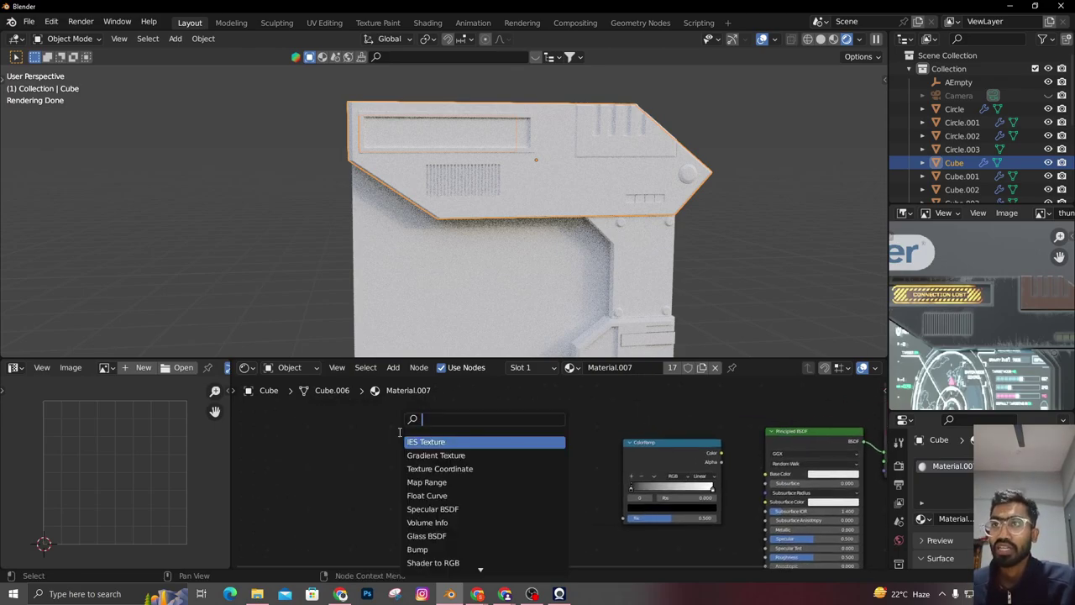
pyautogui.click(445, 442)
pyautogui.click(419, 460)
pyautogui.scroll(3, 418, 460)
pyautogui.hotkey('ctrl', 't')
pyautogui.scroll(-1, 411, 454)
pyautogui.moveTo(287, 485); pyautogui.dragTo(482, 466, button='middle')
pyautogui.moveTo(411, 485); pyautogui.dragTo(370, 495, button='middle')
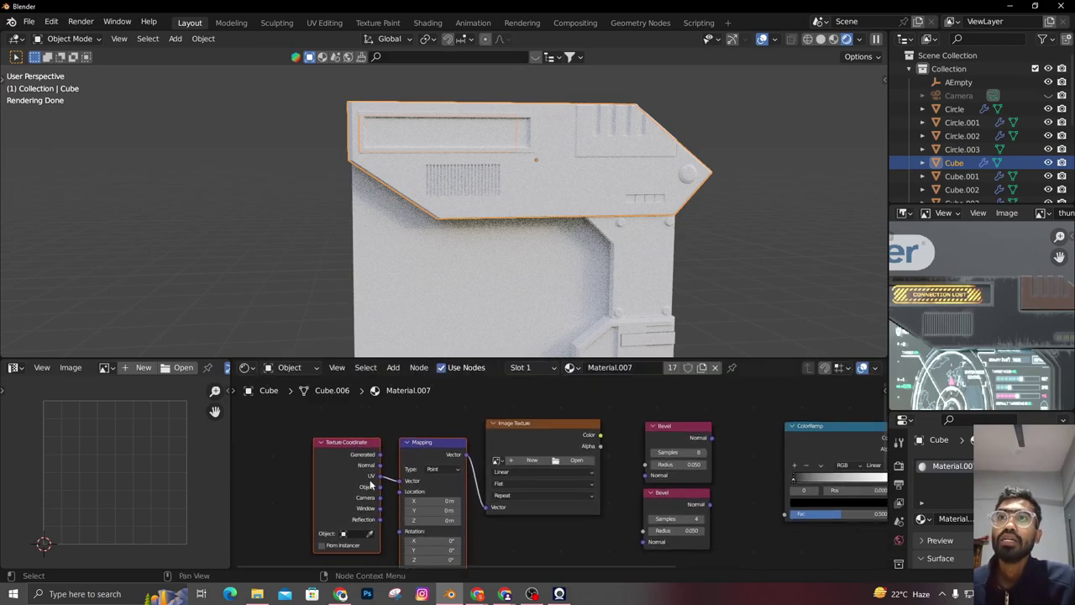
# Load the Plastic001 4K roughness image from the Downloads textures folder into the Image Texture node
pyautogui.scroll(3, 330, 467)
pyautogui.scroll(-3, 328, 466)
pyautogui.moveTo(447, 509); pyautogui.dragTo(392, 519, button='middle')
pyautogui.moveTo(317, 495); pyautogui.dragTo(301, 483, button='middle')
pyautogui.click(509, 458)
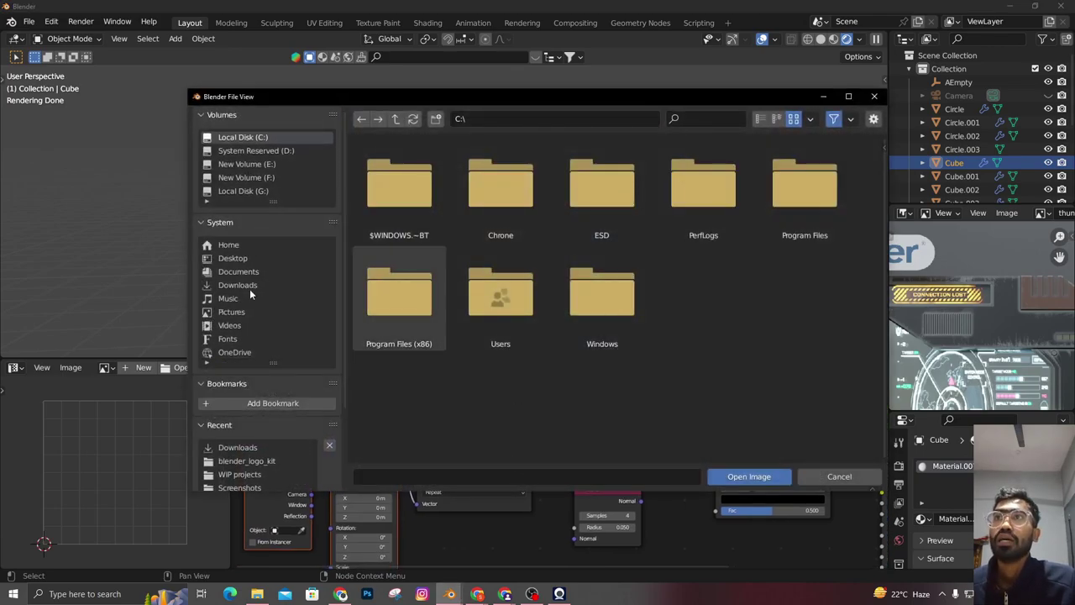
pyautogui.click(249, 287)
pyautogui.scroll(-4, 580, 300)
pyautogui.scroll(3, 580, 300)
pyautogui.doubleClick(517, 262)
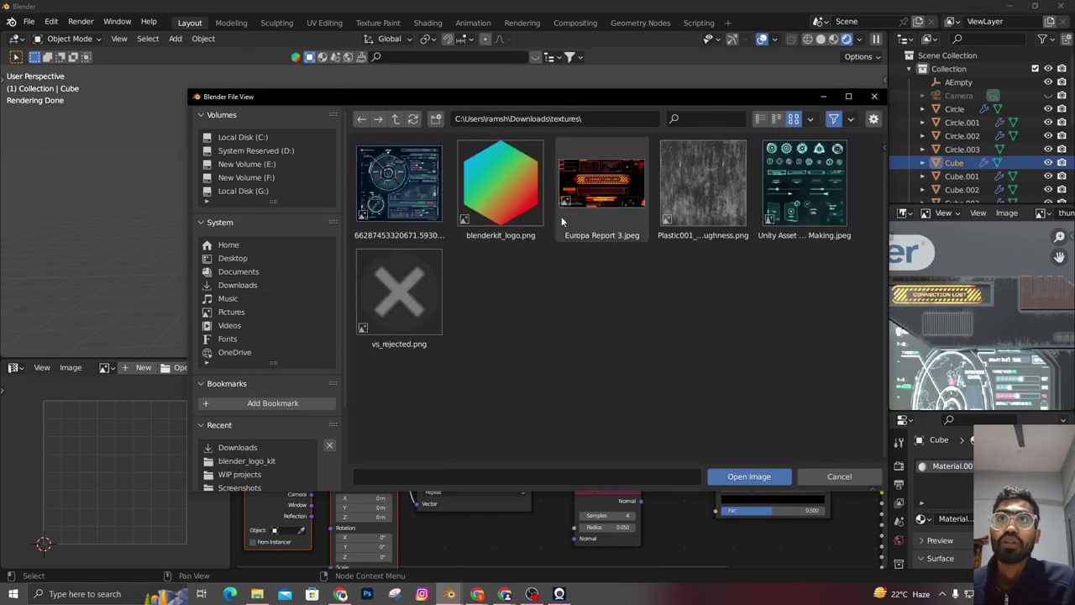
pyautogui.click(695, 198)
pyautogui.click(744, 479)
pyautogui.scroll(-5, 558, 505)
pyautogui.moveTo(557, 506); pyautogui.dragTo(466, 510, button='middle')
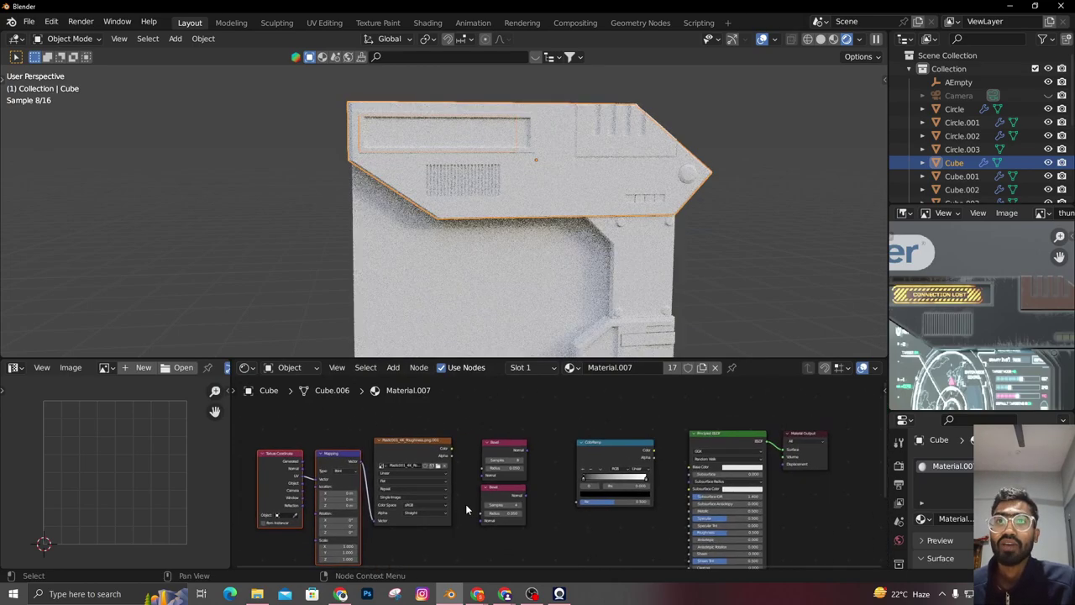
# Connect the roughness image's Color output to the upper Bevel node's Radius
pyautogui.scroll(1, 468, 504)
pyautogui.scroll(2, 411, 487)
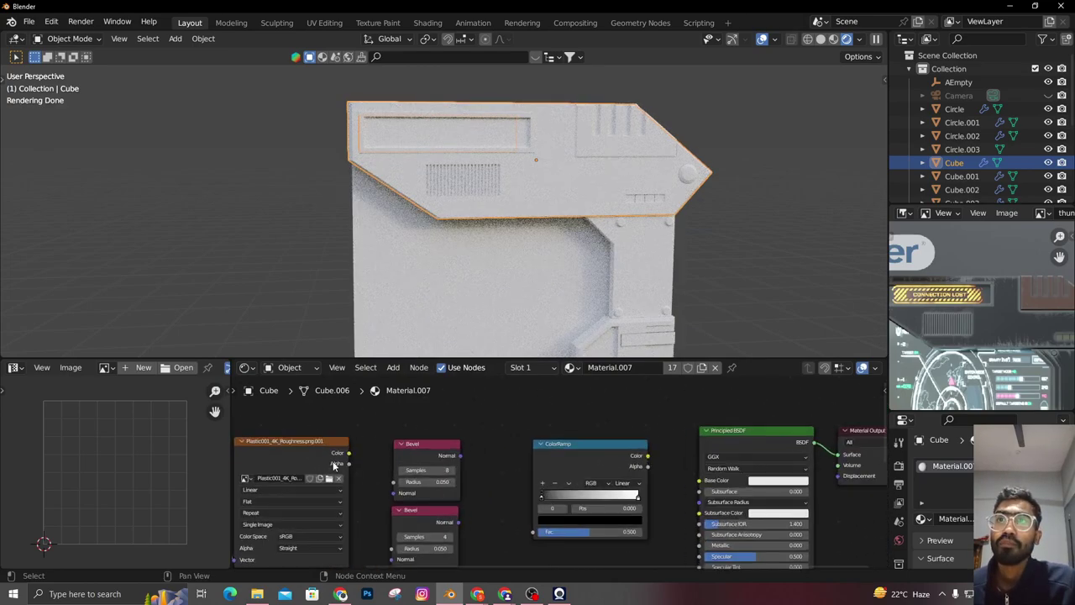
pyautogui.moveTo(402, 485); pyautogui.dragTo(394, 482)
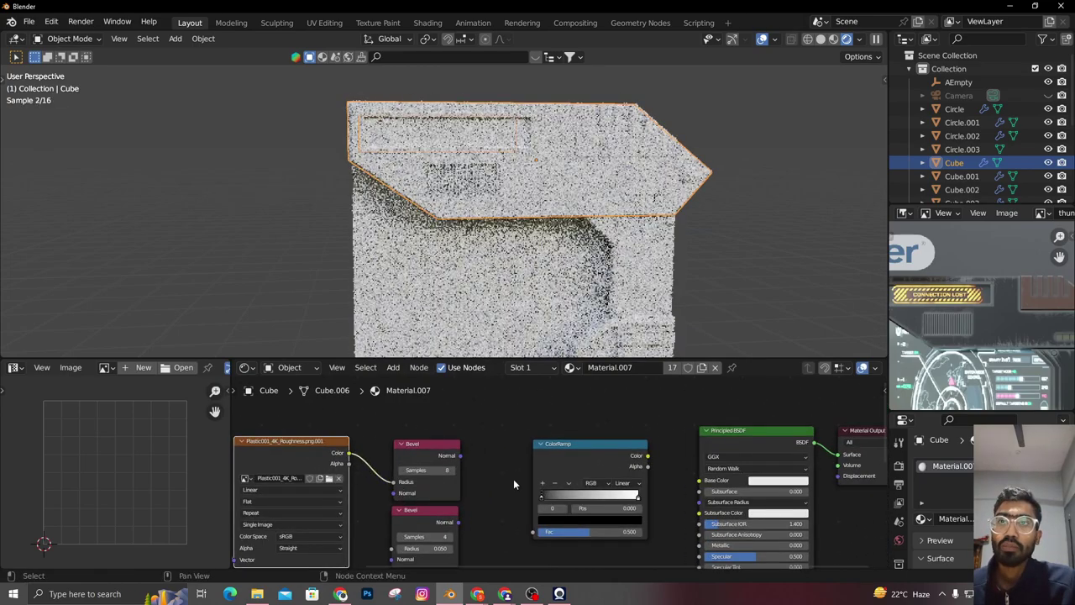
pyautogui.moveTo(513, 480); pyautogui.dragTo(475, 485, button='middle')
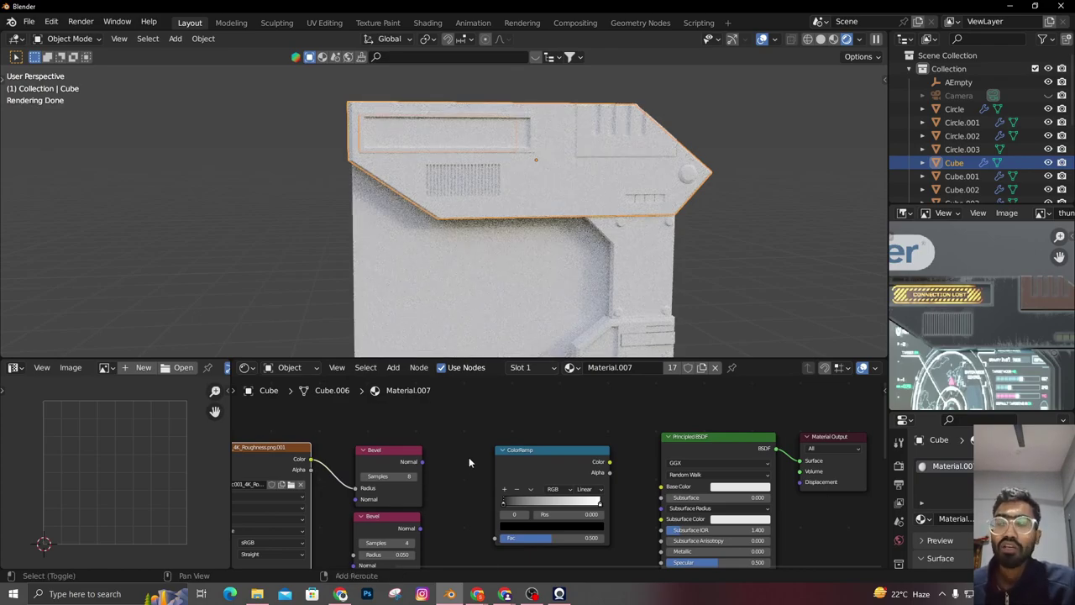
# Add a Mix node between the Bevel nodes and the ColorRamp, with its data type set to Color
pyautogui.hotkey('shift', 'a')
pyautogui.click(425, 428)
pyautogui.write('mi')
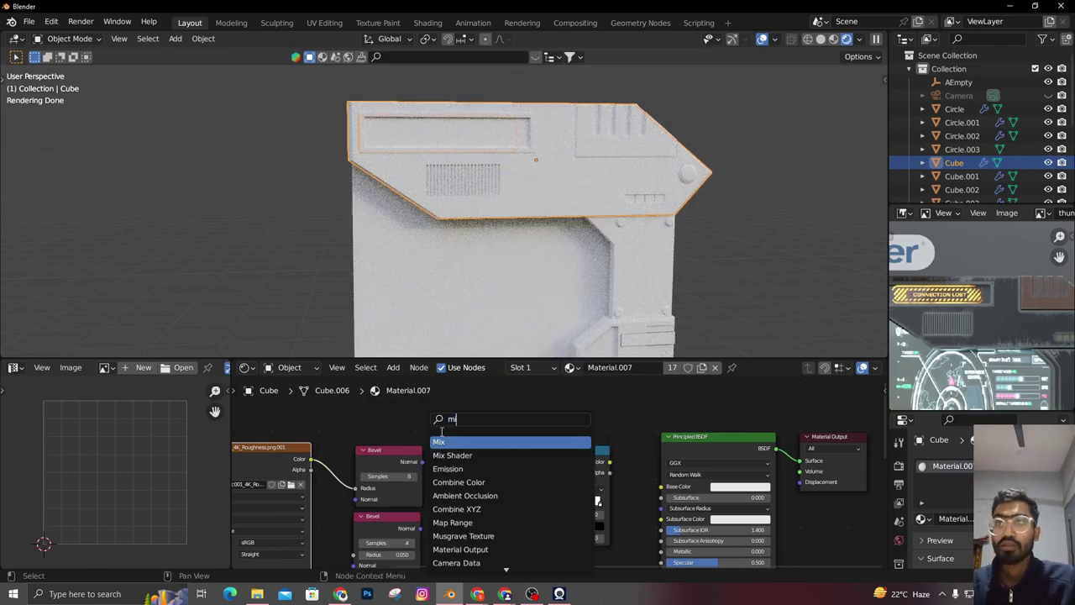
pyautogui.press('Return')
pyautogui.click(460, 462)
pyautogui.click(459, 474)
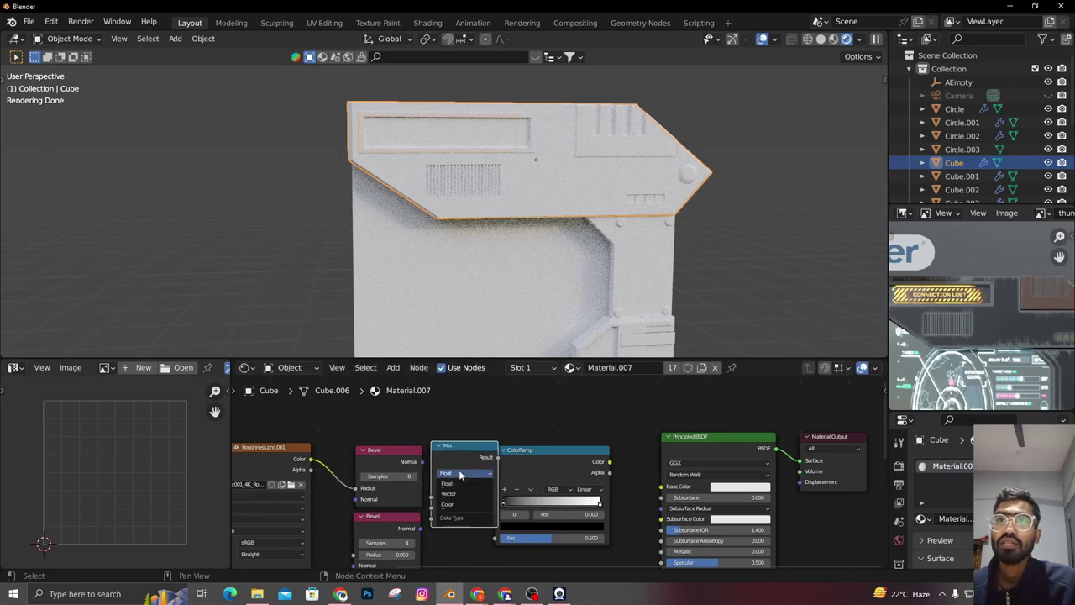
pyautogui.click(460, 506)
# Set the Mix node's blending mode to Difference
pyautogui.scroll(-4, 462, 507)
pyautogui.moveTo(462, 506); pyautogui.dragTo(542, 498, button='middle')
pyautogui.scroll(4, 542, 495)
pyautogui.click(537, 476)
pyautogui.click(545, 334)
# Connect the upper Bevel normal to input A and the lower Bevel normal to input B of the Difference node
pyautogui.scroll(1, 493, 511)
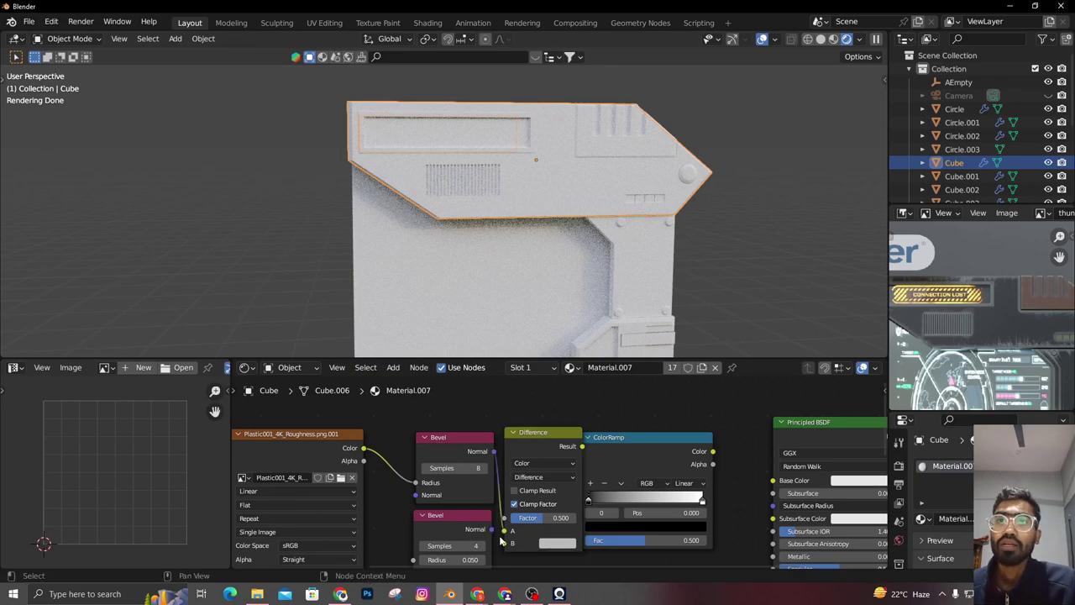
pyautogui.moveTo(505, 546); pyautogui.dragTo(506, 553)
pyautogui.click(492, 524)
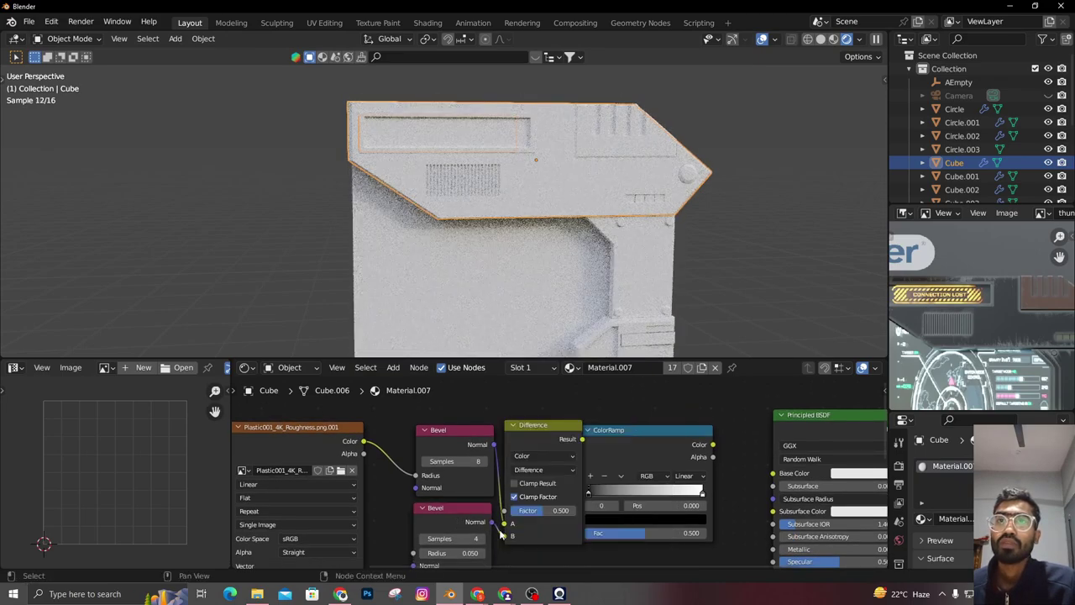
# Move the whole chain from Texture Coordinate to Difference away from the ColorRamp to make room
pyautogui.scroll(-4, 503, 538)
pyautogui.moveTo(311, 430); pyautogui.dragTo(549, 522)
pyautogui.press('h')
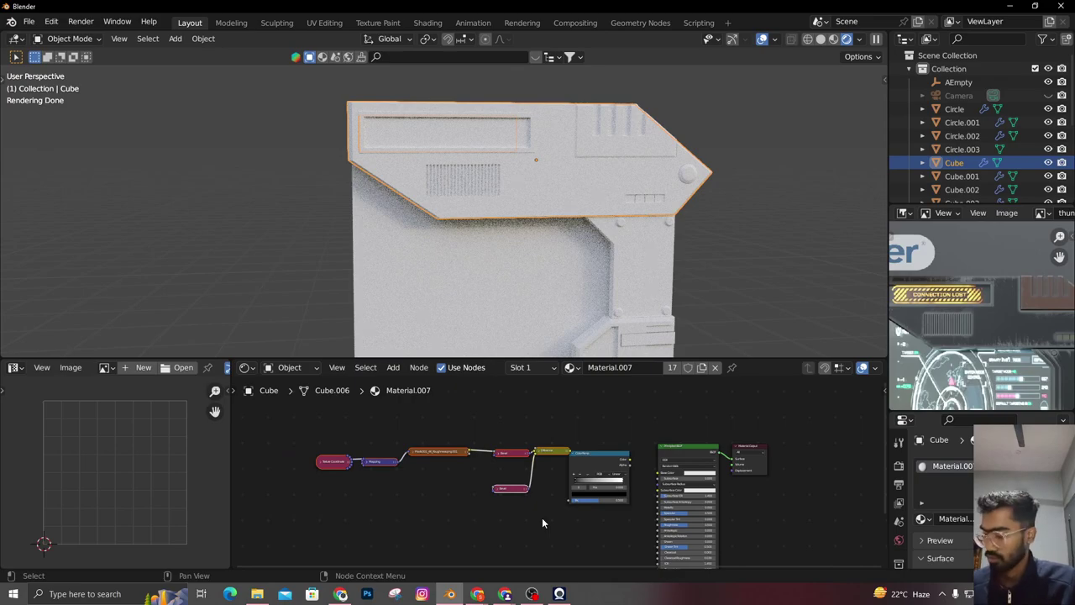
pyautogui.press('h')
pyautogui.press('g')
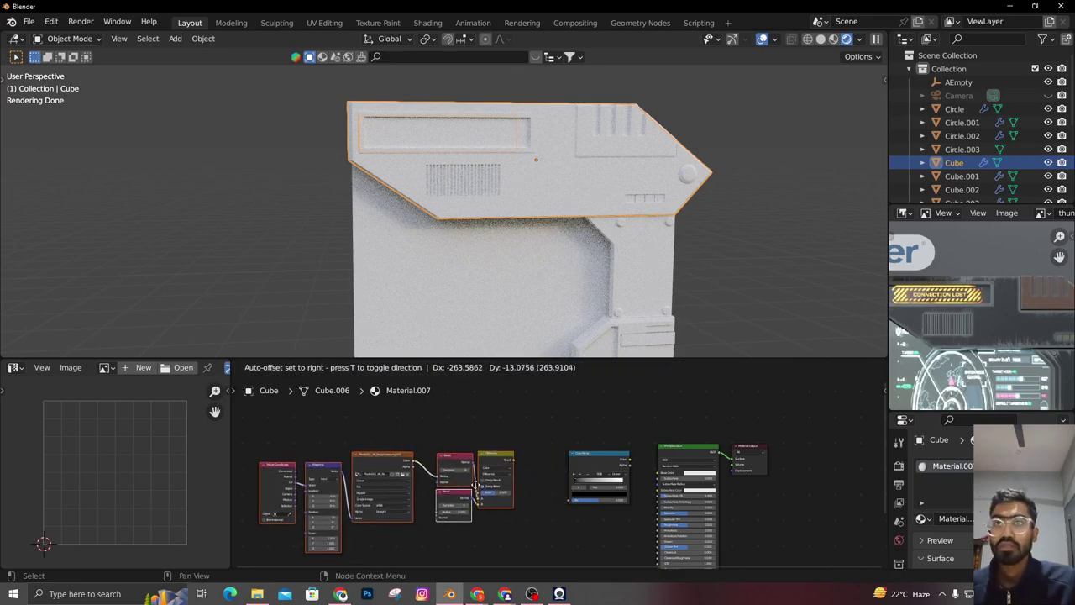
pyautogui.click(476, 485)
# Move the Difference node farther from the two Bevel nodes
pyautogui.scroll(5, 550, 479)
pyautogui.moveTo(455, 473); pyautogui.dragTo(523, 451, button='middle')
pyautogui.press('g')
pyautogui.click(531, 447)
pyautogui.click(532, 447)
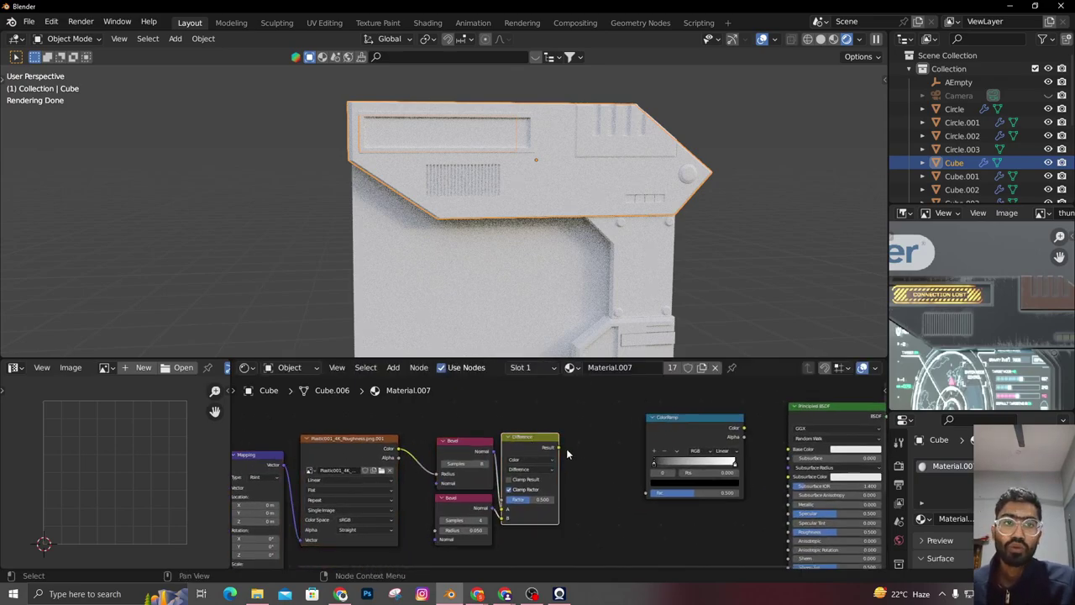
pyautogui.scroll(2, 559, 471)
pyautogui.moveTo(538, 441); pyautogui.dragTo(581, 451)
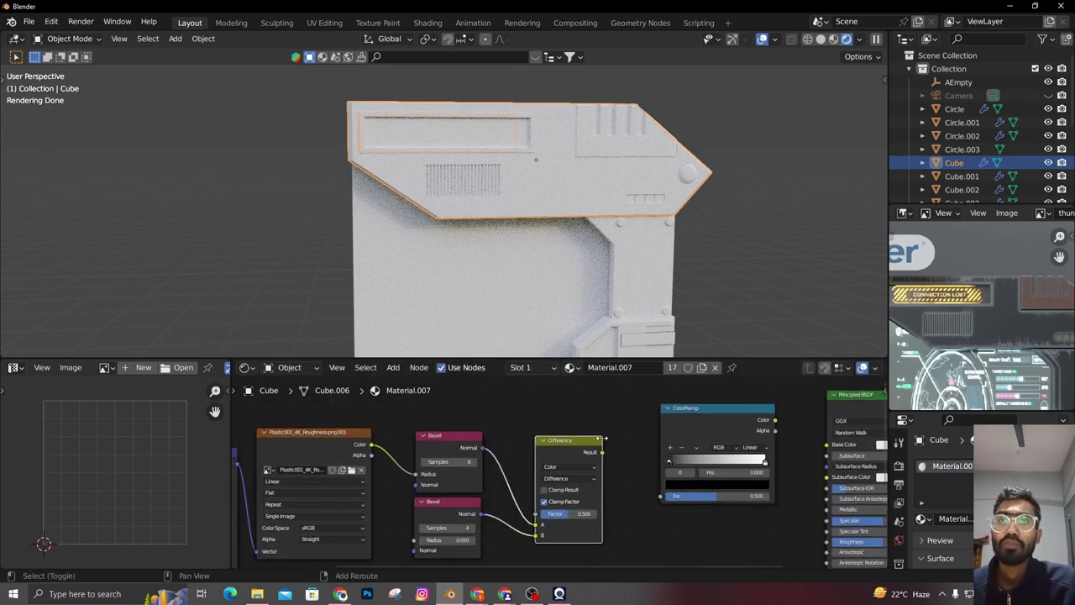
# Add a Separate Color node between the Difference node and the ColorRamp
pyautogui.hotkey('shift', 'a')
pyautogui.click(593, 428)
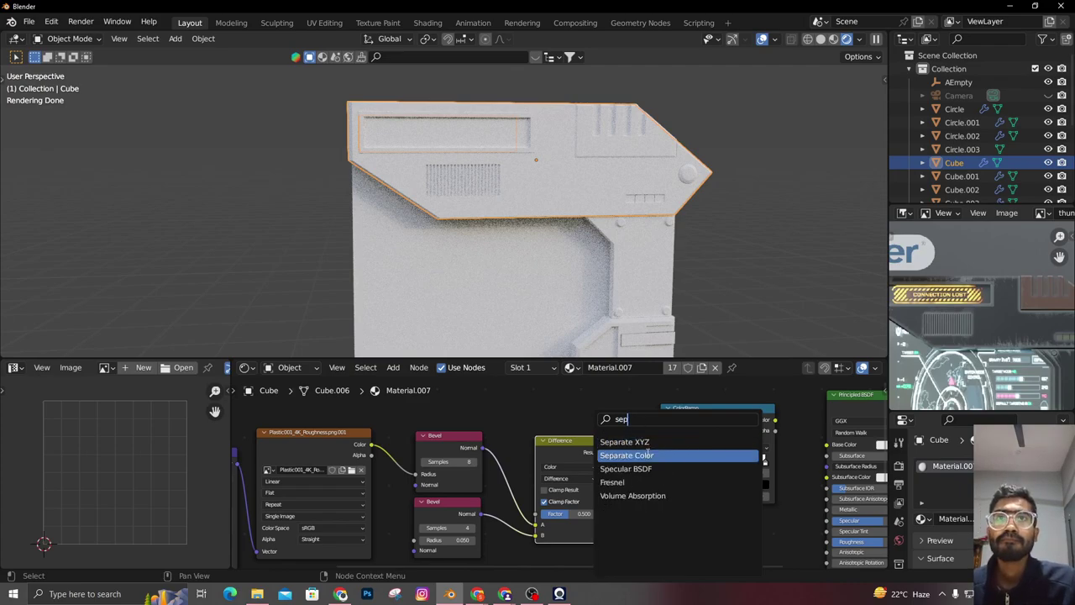
pyautogui.click(648, 455)
pyautogui.click(647, 488)
pyautogui.scroll(-2, 573, 458)
pyautogui.moveTo(575, 455); pyautogui.dragTo(560, 471)
pyautogui.scroll(3, 563, 470)
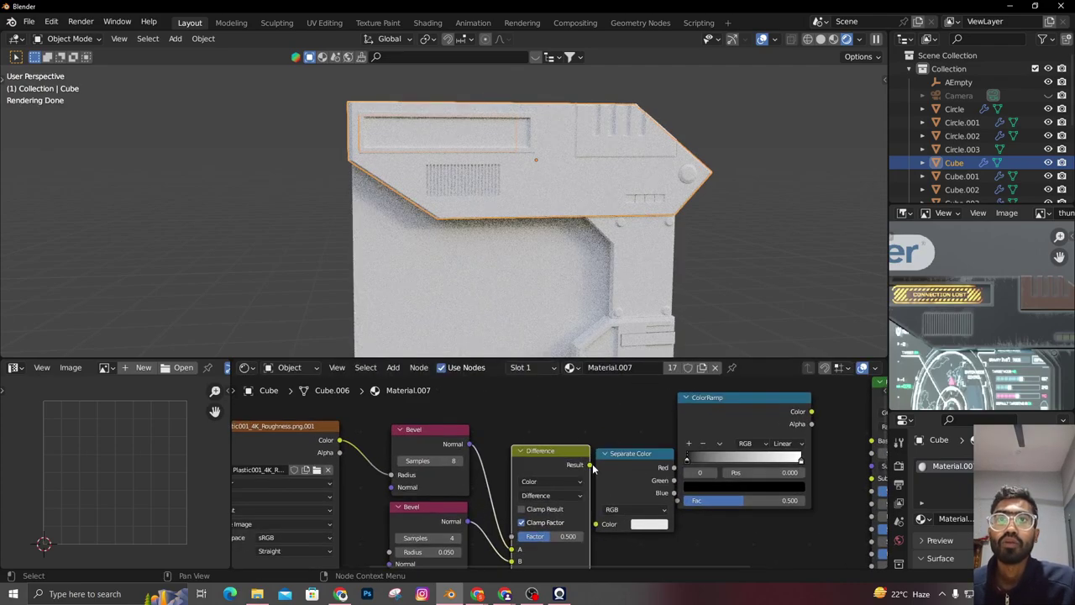
# Connect the Difference result to the Separate Color node's Color input and set that node's mode to HSV
pyautogui.moveTo(595, 531); pyautogui.dragTo(596, 528)
pyautogui.scroll(-2, 617, 514)
pyautogui.moveTo(624, 510); pyautogui.dragTo(521, 491, button='middle')
pyautogui.scroll(5, 494, 476)
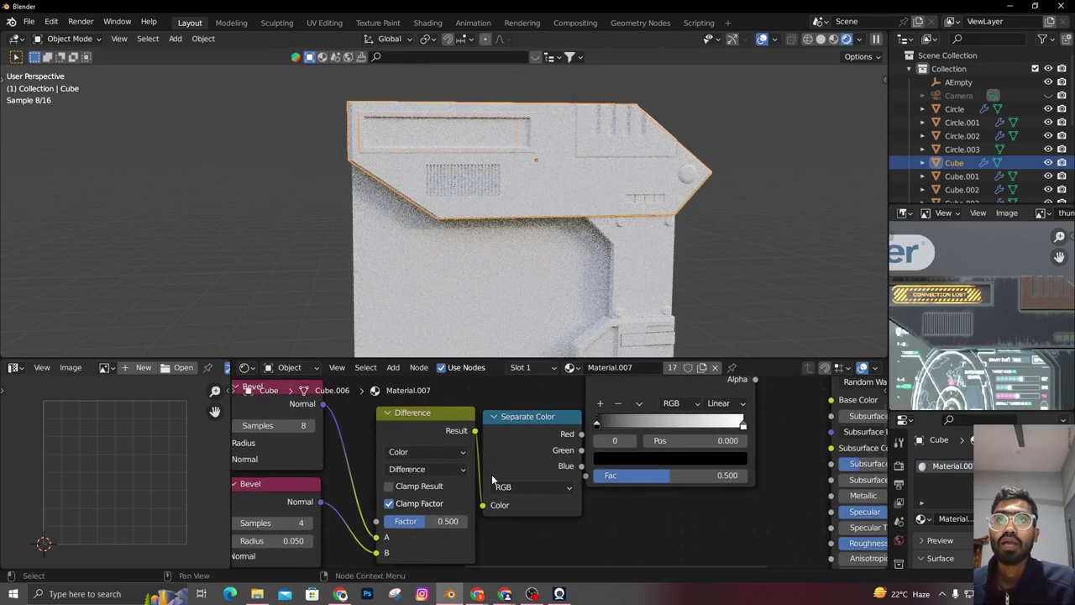
pyautogui.click(514, 522)
# Move the node chain farther from the ColorRamp and space the Separate Color node away from the Difference node
pyautogui.scroll(-9, 536, 497)
pyautogui.moveTo(338, 444); pyautogui.dragTo(544, 494)
pyautogui.press('g')
pyautogui.click(447, 502)
pyautogui.scroll(9, 432, 497)
pyautogui.moveTo(304, 495); pyautogui.dragTo(424, 484, button='middle')
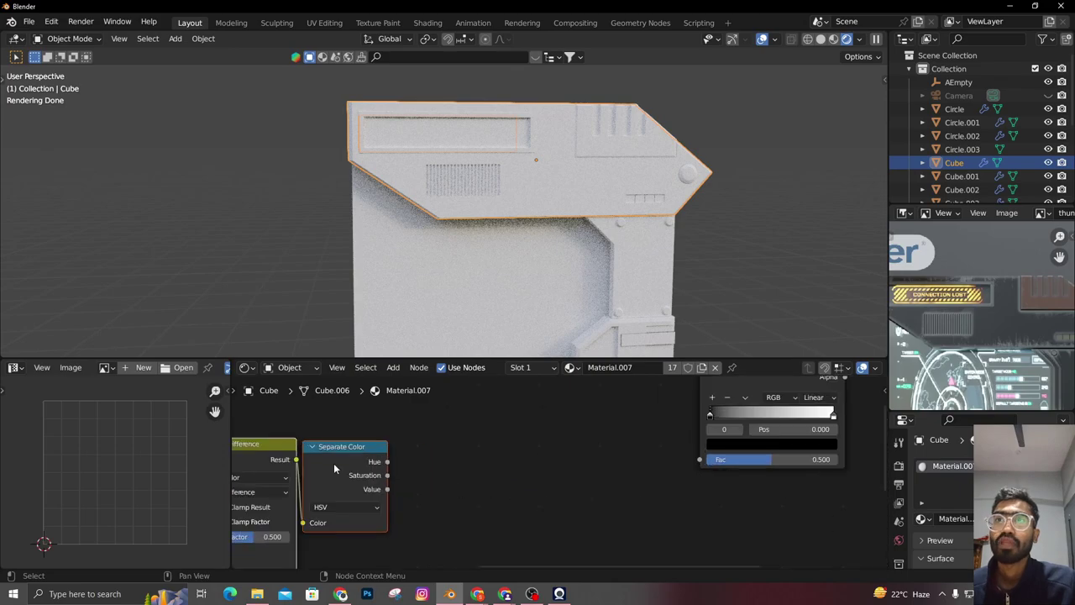
pyautogui.press('g')
pyautogui.click(401, 456)
pyautogui.scroll(2, 515, 478)
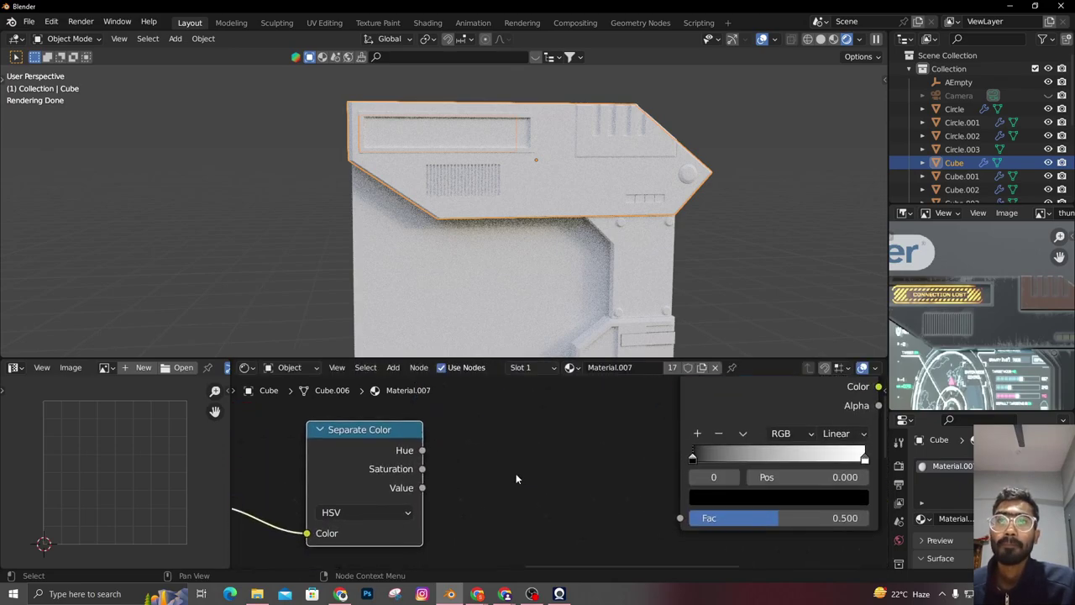
# Duplicate the ColorRamp and place the copy between the Separate Color node and the original ColorRamp
pyautogui.scroll(-3, 516, 476)
pyautogui.click(669, 412)
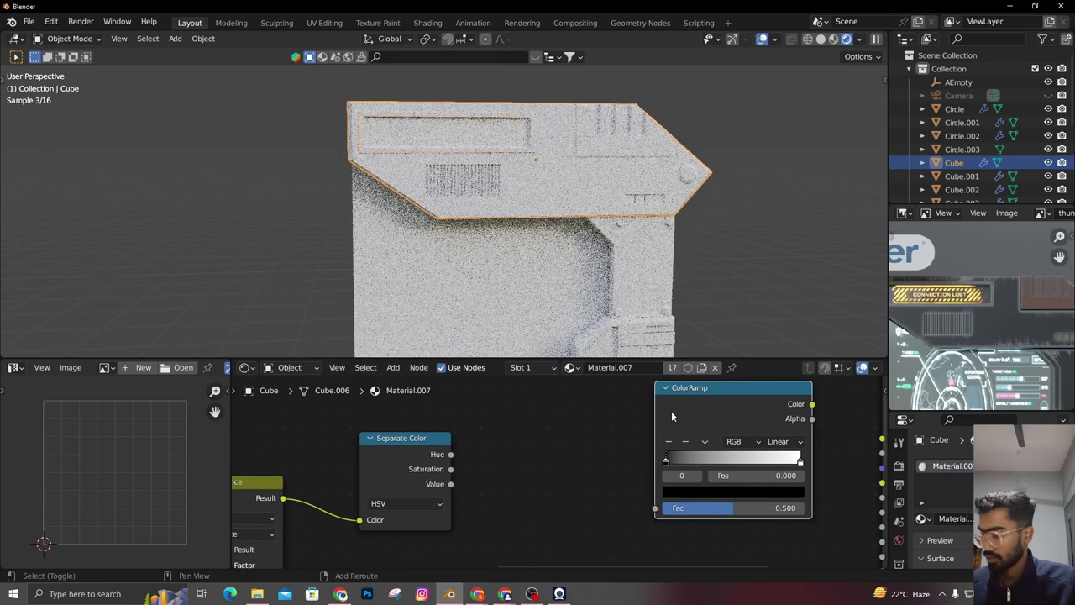
pyautogui.hotkey('shift', 'd')
pyautogui.click(498, 459)
pyautogui.moveTo(498, 459); pyautogui.dragTo(524, 414, button='middle')
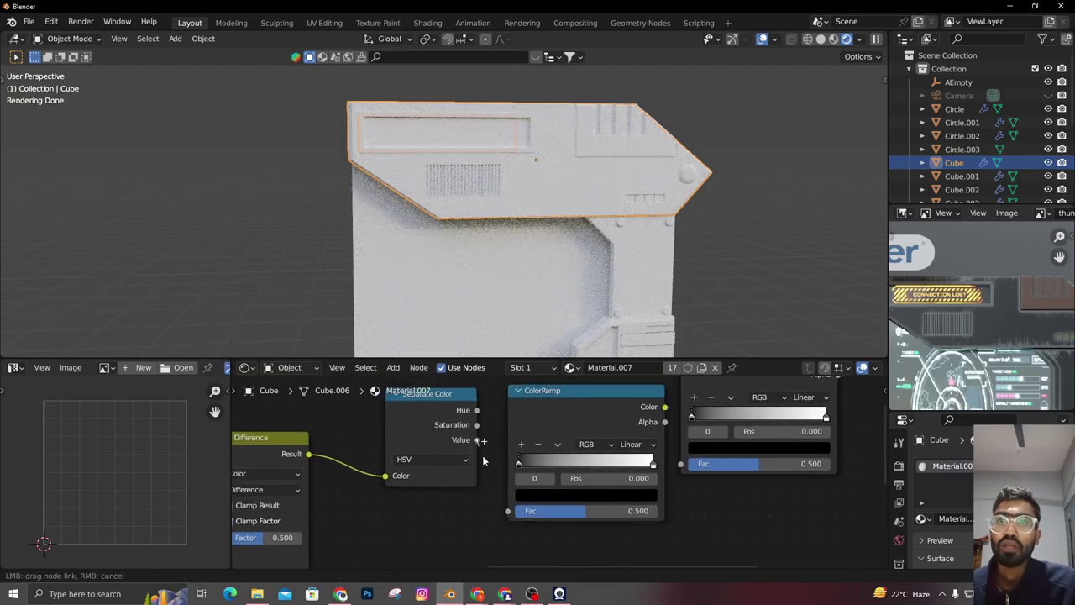
# Connect Separate Color's Value to the copied ColorRamp's Fac and that ramp's Color to the Principled BSDF's Base Color
pyautogui.scroll(-4, 638, 432)
pyautogui.moveTo(638, 432); pyautogui.dragTo(457, 494, button='middle')
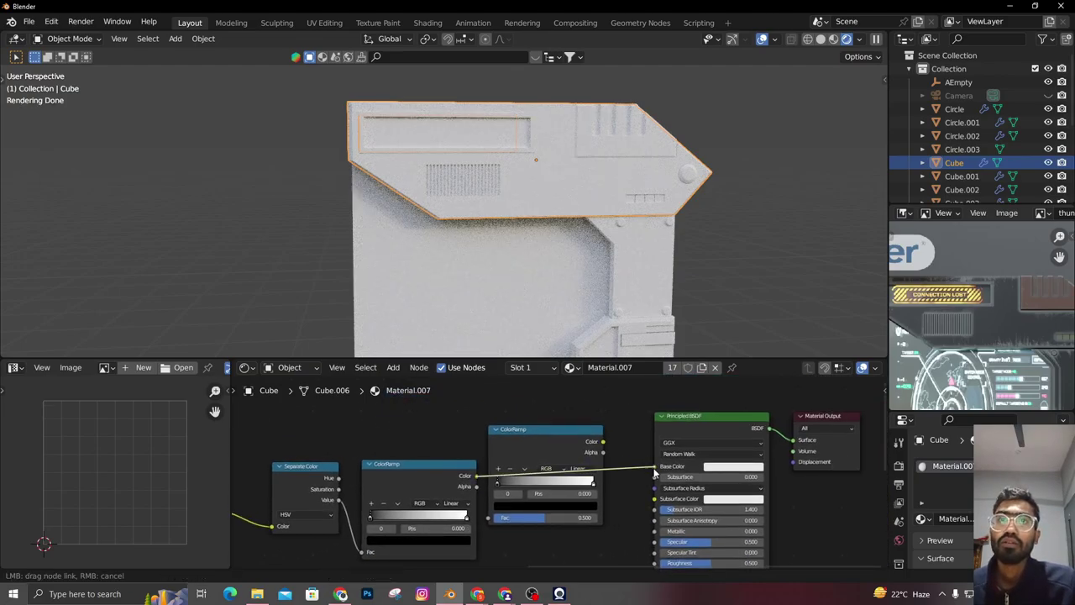
pyautogui.moveTo(655, 475); pyautogui.dragTo(655, 467)
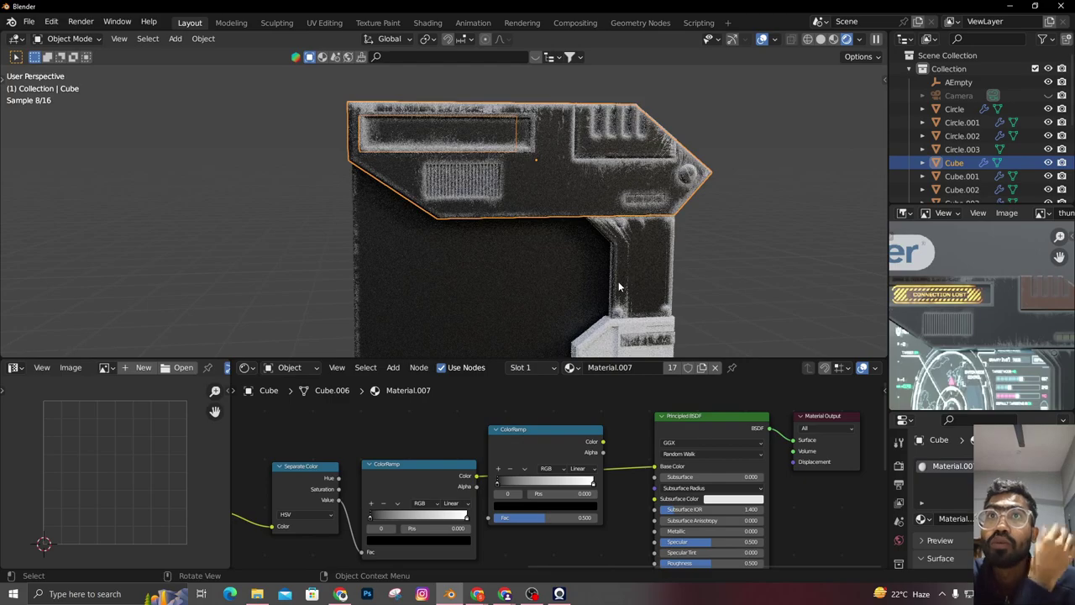
# Move the connected ramp's black stop to 0.195 and its white stop to 0.878, and darken the white stop to a grey of value 0.217
pyautogui.scroll(4, 540, 479)
pyautogui.moveTo(540, 479); pyautogui.dragTo(645, 470, button='middle')
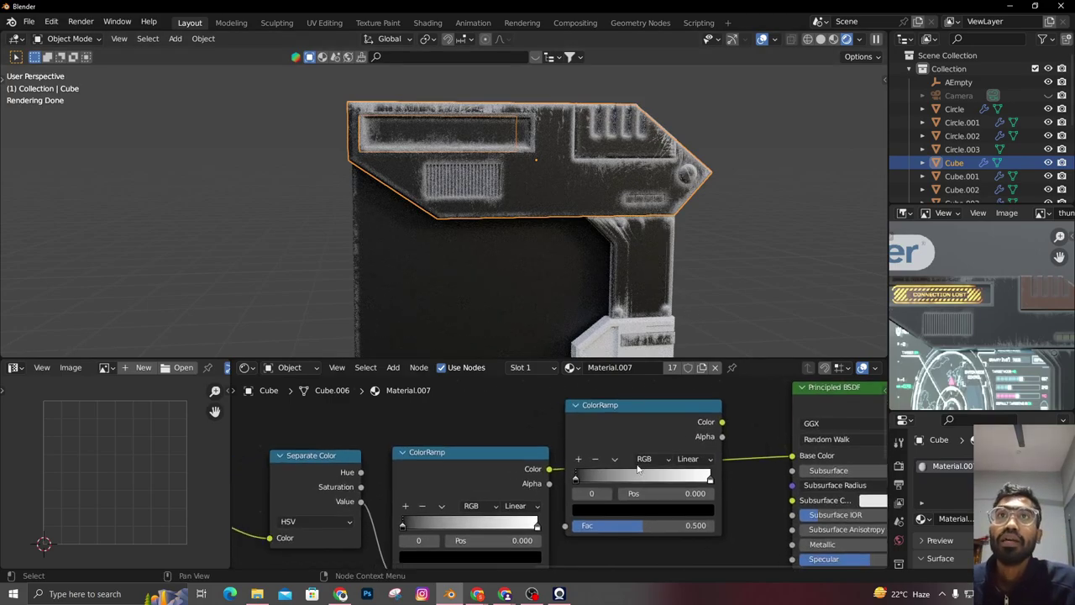
pyautogui.scroll(-5, 438, 459)
pyautogui.moveTo(437, 479); pyautogui.dragTo(514, 455, button='middle')
pyautogui.scroll(7, 514, 455)
pyautogui.moveTo(519, 493); pyautogui.dragTo(545, 496)
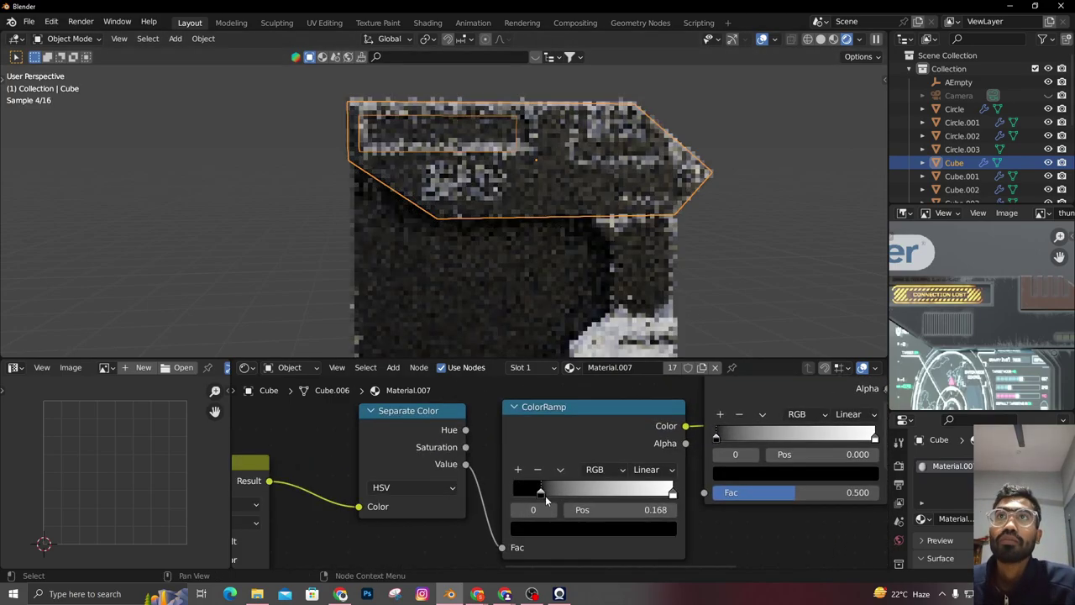
pyautogui.moveTo(672, 493); pyautogui.dragTo(609, 475, button='middle')
pyautogui.moveTo(610, 477); pyautogui.dragTo(597, 478)
pyautogui.moveTo(598, 476); pyautogui.dragTo(577, 477)
pyautogui.click(576, 513)
pyautogui.moveTo(566, 344); pyautogui.dragTo(566, 337)
# Set the Principled BSDF's Metallic to 1.000
pyautogui.scroll(-4, 684, 496)
pyautogui.moveTo(865, 489); pyautogui.dragTo(628, 514, button='middle')
pyautogui.scroll(2, 627, 514)
pyautogui.moveTo(627, 514); pyautogui.dragTo(760, 514)
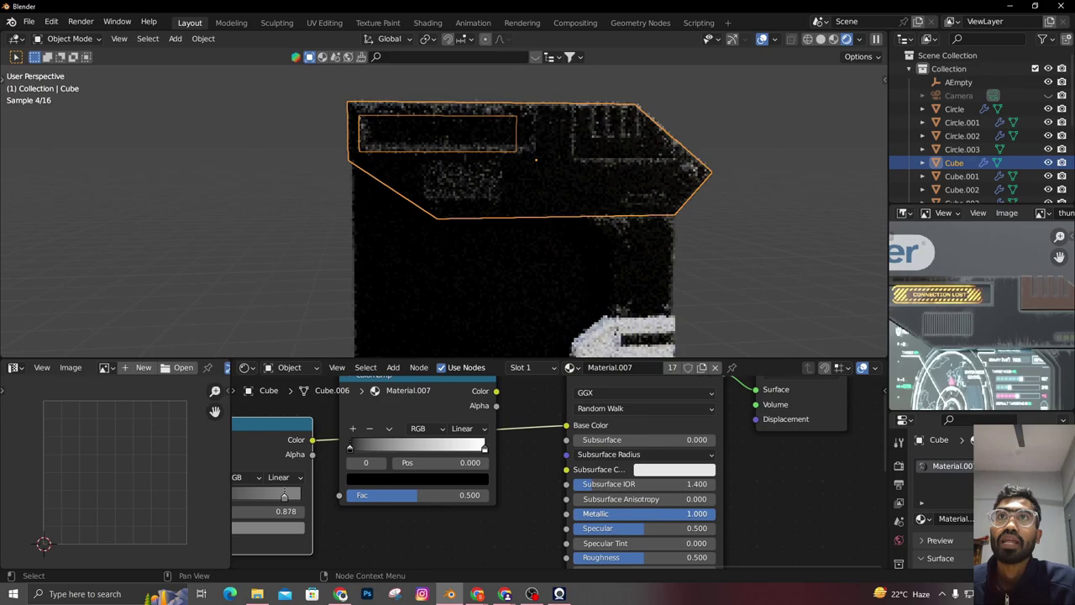
# Move the unconnected ColorRamp aside and delete it
pyautogui.scroll(-4, 585, 497)
pyautogui.moveTo(585, 498); pyautogui.dragTo(630, 490, button='middle')
pyautogui.moveTo(509, 417); pyautogui.dragTo(497, 516)
pyautogui.moveTo(505, 494); pyautogui.dragTo(520, 470)
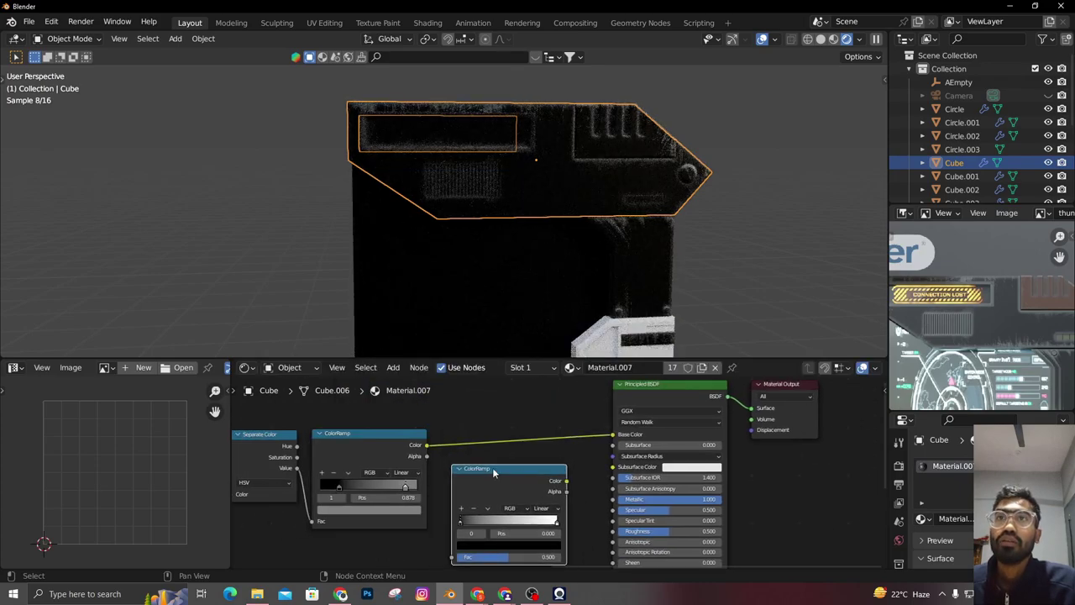
pyautogui.press('Escape')
pyautogui.press('x')
# Duplicate the Base Color ramp, connecting the original's Color to the copy's Fac and the copy's Color to Metallic
pyautogui.click(356, 461)
pyautogui.hotkey('shift', 'd')
pyautogui.click(523, 489)
pyautogui.moveTo(607, 488); pyautogui.dragTo(613, 499)
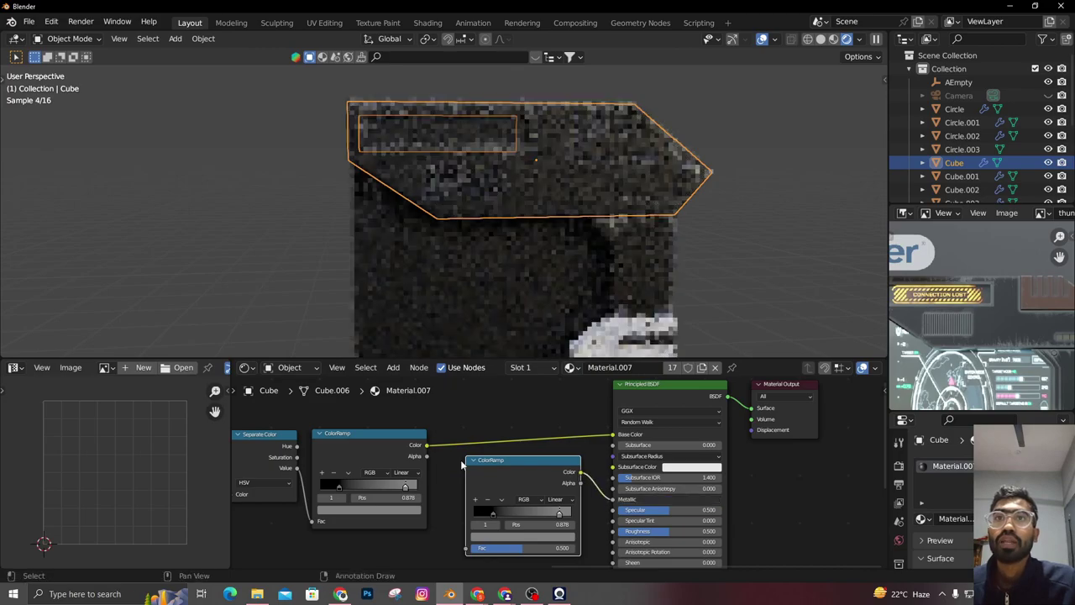
pyautogui.moveTo(428, 446); pyautogui.dragTo(469, 516)
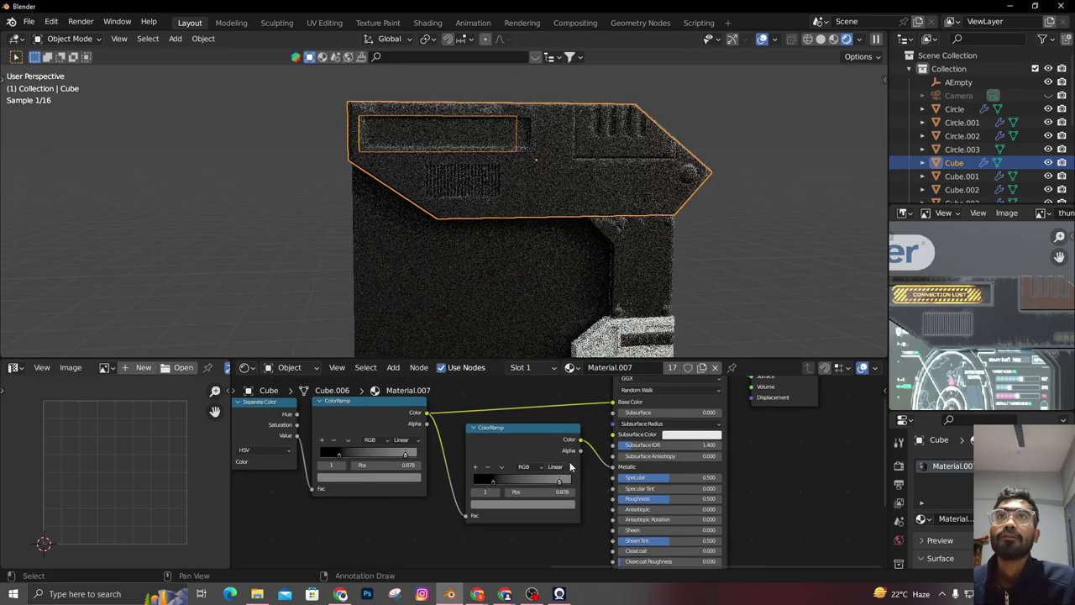
# Brighten the Metallic ramp's light stop to white and move it close to the black stop for a sharp transition
pyautogui.scroll(3, 424, 530)
pyautogui.click(629, 488)
pyautogui.moveTo(631, 338); pyautogui.dragTo(632, 257)
pyautogui.moveTo(642, 453); pyautogui.dragTo(561, 454)
# Try the second ColorRamp on Roughness instead of Metallic, and reconnect it to Metallic
pyautogui.scroll(-2, 539, 405)
pyautogui.moveTo(540, 405); pyautogui.dragTo(644, 390, button='middle')
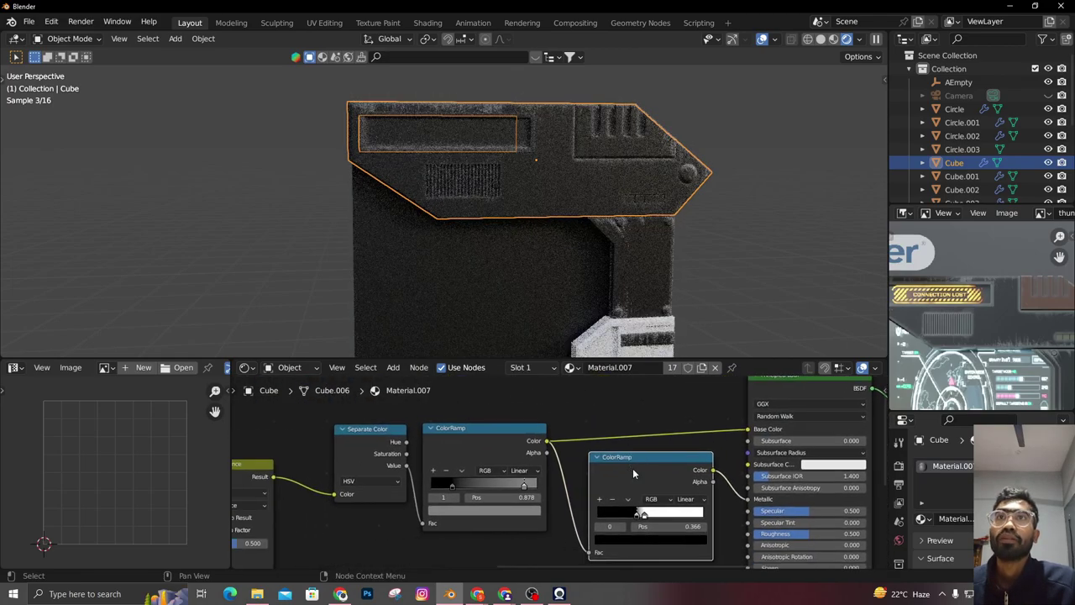
pyautogui.moveTo(632, 467); pyautogui.dragTo(547, 431, button='middle')
pyautogui.scroll(3, 579, 471)
pyautogui.moveTo(673, 504); pyautogui.dragTo(687, 502)
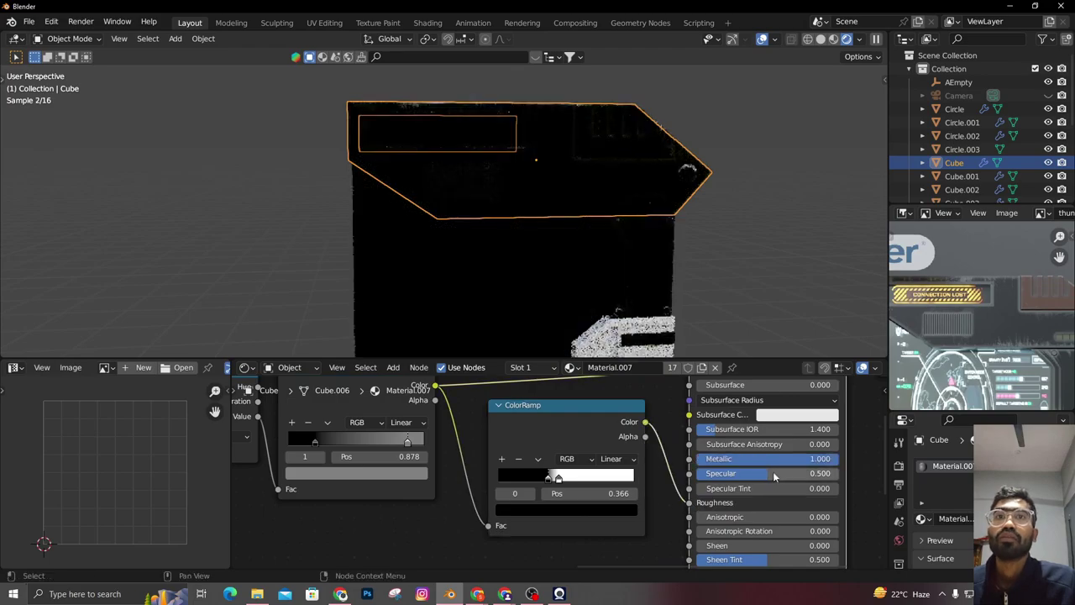
pyautogui.moveTo(683, 451); pyautogui.dragTo(688, 459)
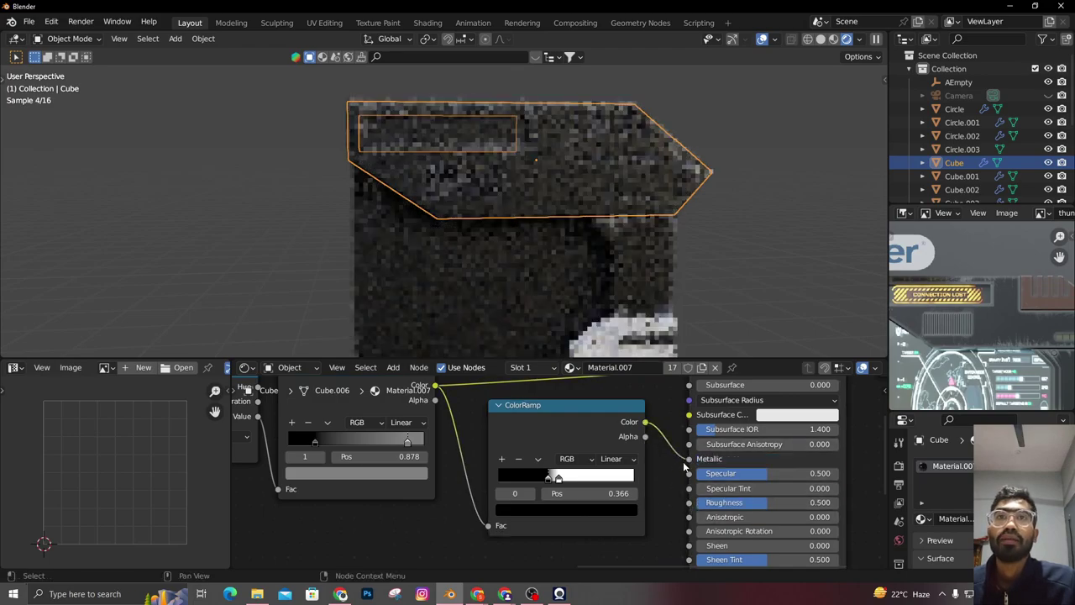
# Move the Metallic ramp's black stop to 0.393 and shift its white stop slightly farther along
pyautogui.scroll(-2, 691, 463)
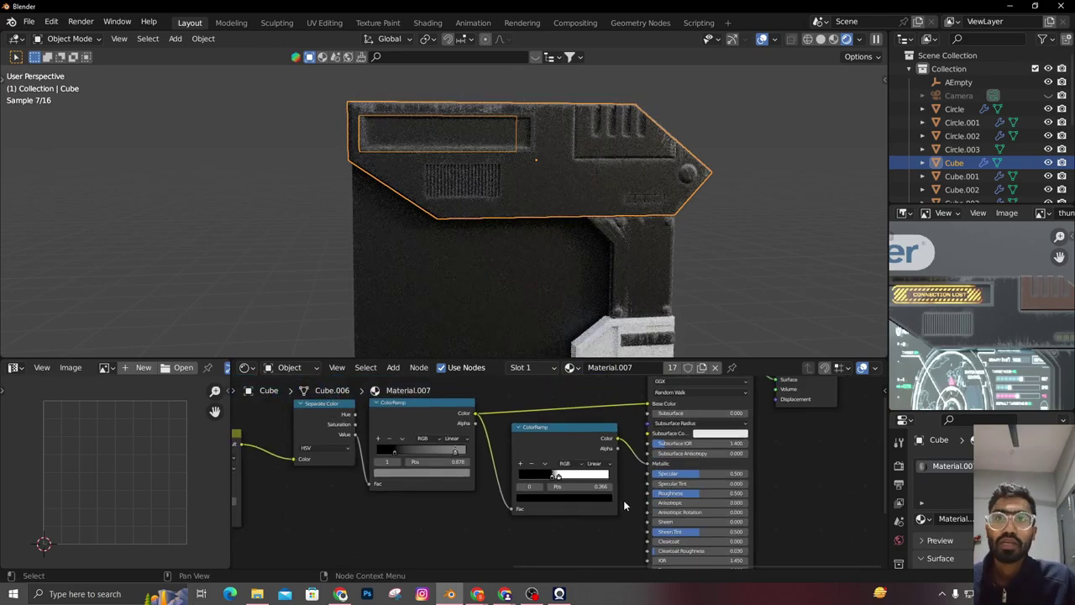
pyautogui.moveTo(563, 481); pyautogui.dragTo(558, 478)
pyautogui.click(559, 477)
# Select the ribbed plate on the door's upper panel and give it its own single-user copy of the material
pyautogui.moveTo(625, 256); pyautogui.dragTo(649, 284, button='middle')
pyautogui.scroll(4, 605, 298)
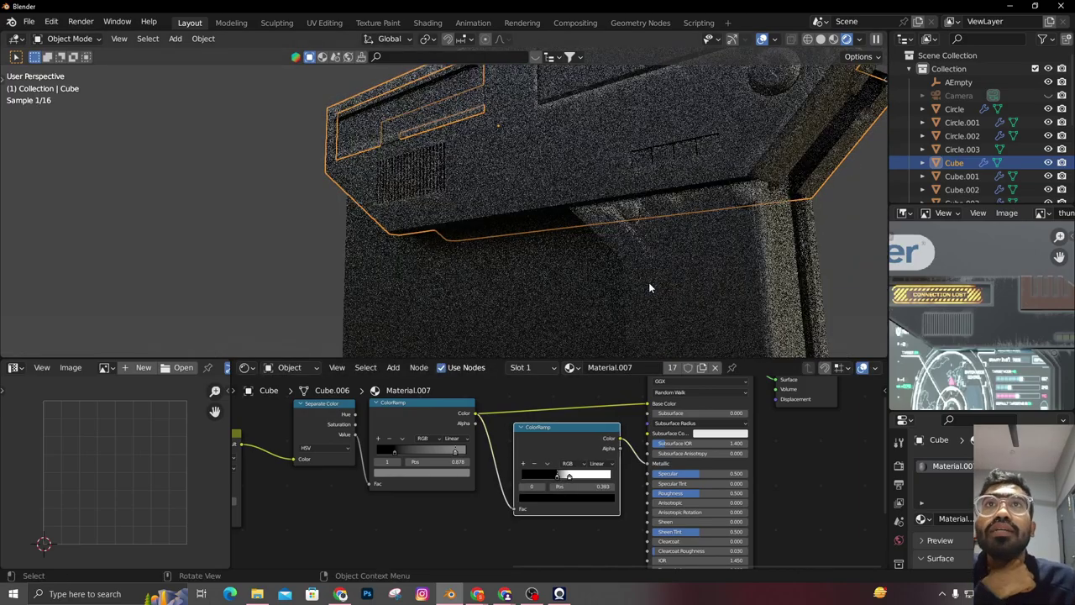
pyautogui.scroll(-1, 676, 225)
pyautogui.moveTo(673, 225); pyautogui.dragTo(719, 221, button='middle')
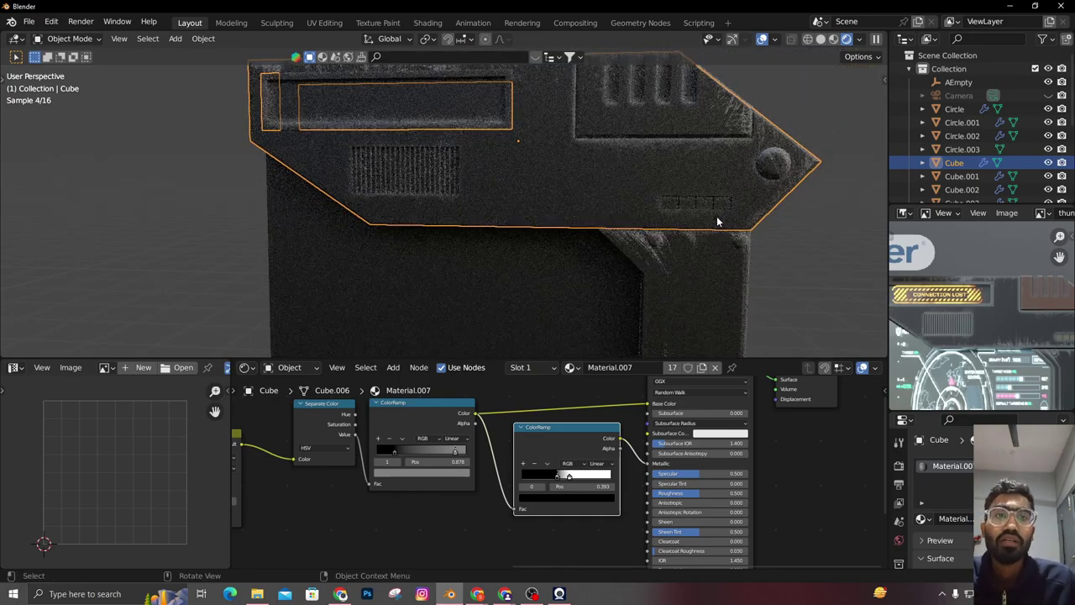
pyautogui.scroll(-3, 563, 265)
pyautogui.click(571, 143)
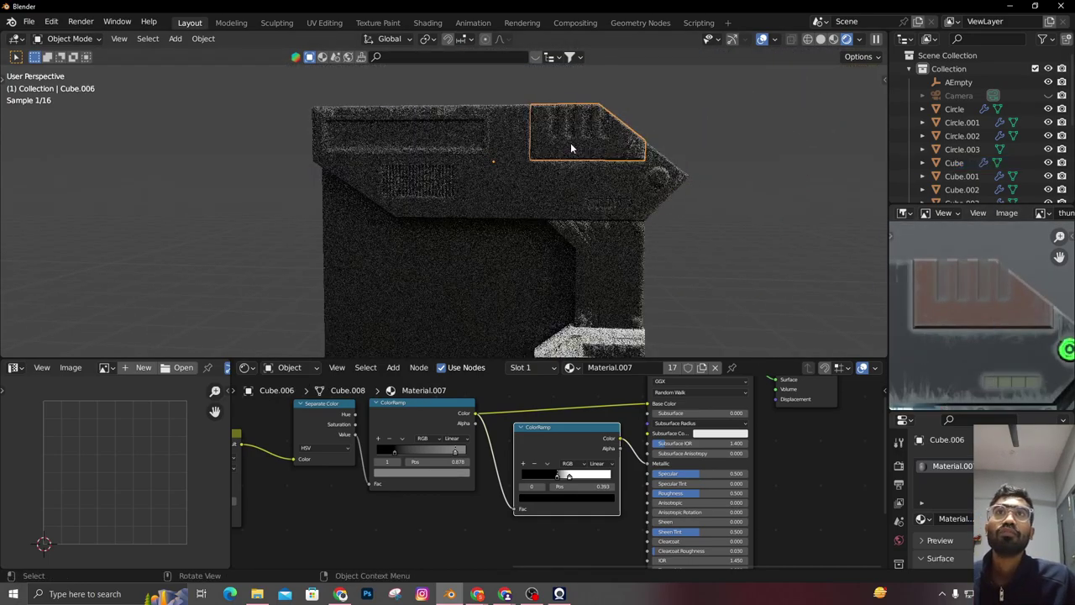
pyautogui.click(672, 368)
# Recolour the base-colour ramp's dark stop with the brown-red sampled from the ribbed plate in the reference image
pyautogui.scroll(-2, 587, 449)
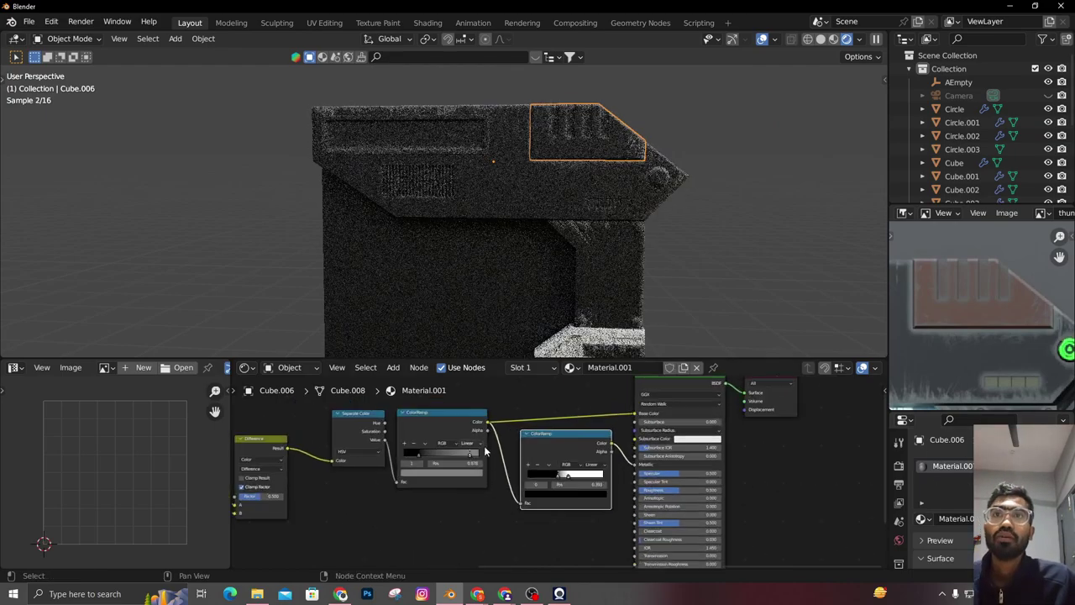
pyautogui.moveTo(484, 448); pyautogui.dragTo(579, 460, button='middle')
pyautogui.scroll(7, 611, 467)
pyautogui.click(568, 454)
pyautogui.click(554, 494)
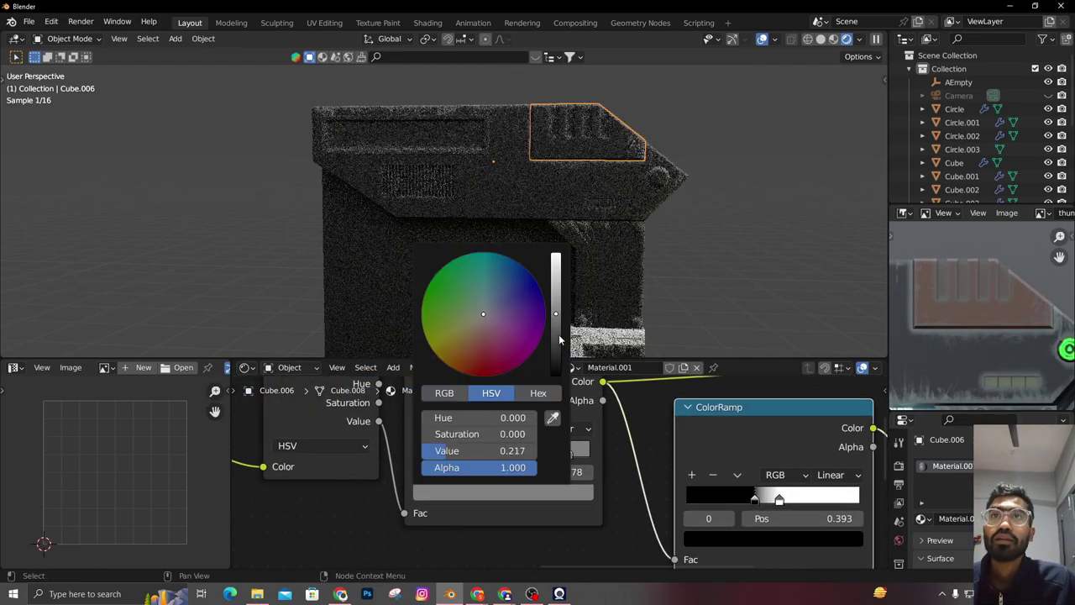
pyautogui.click(450, 454)
pyautogui.click(459, 493)
pyautogui.moveTo(556, 299); pyautogui.dragTo(556, 250)
pyautogui.moveTo(509, 327); pyautogui.dragTo(478, 347)
pyautogui.moveTo(556, 290); pyautogui.dragTo(556, 343)
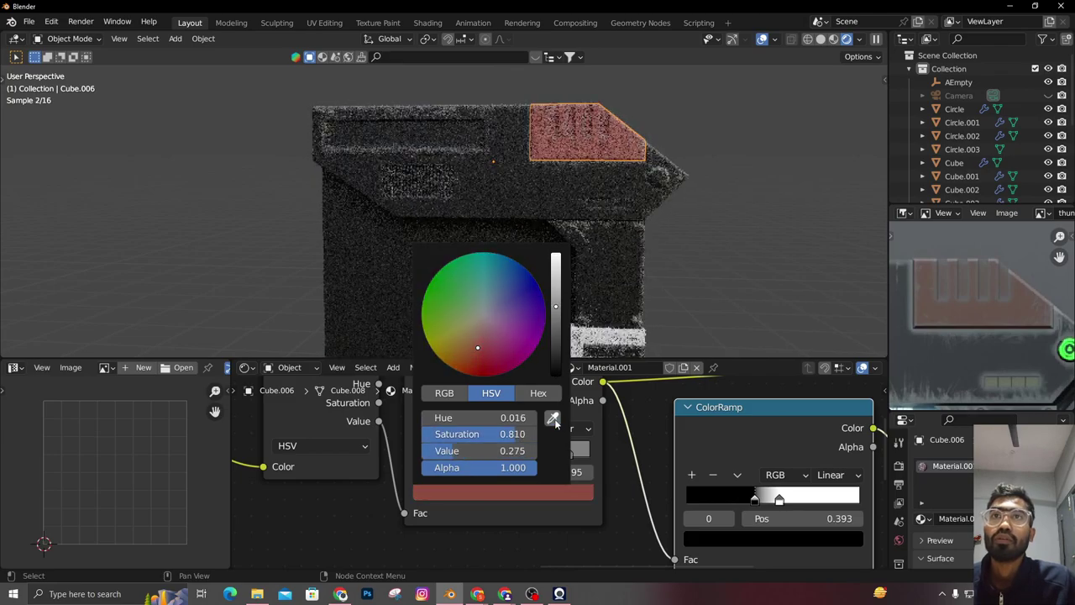
pyautogui.click(553, 418)
pyautogui.click(969, 300)
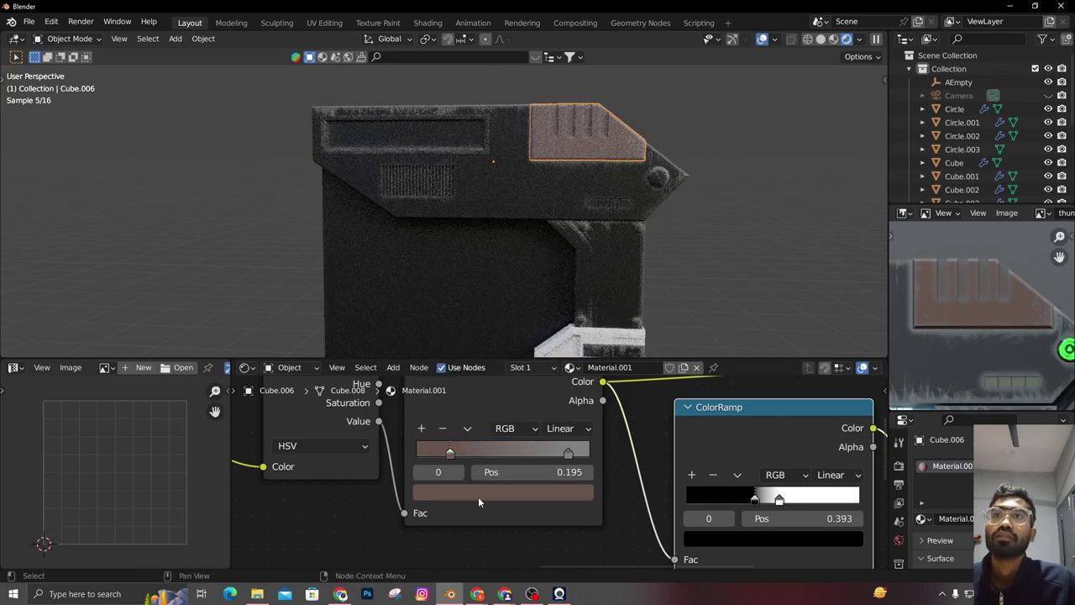
# Adjust the dark stop to hue 0.036, saturation 0.600 and value 0.166, and tint the grey stop slightly
pyautogui.click(478, 496)
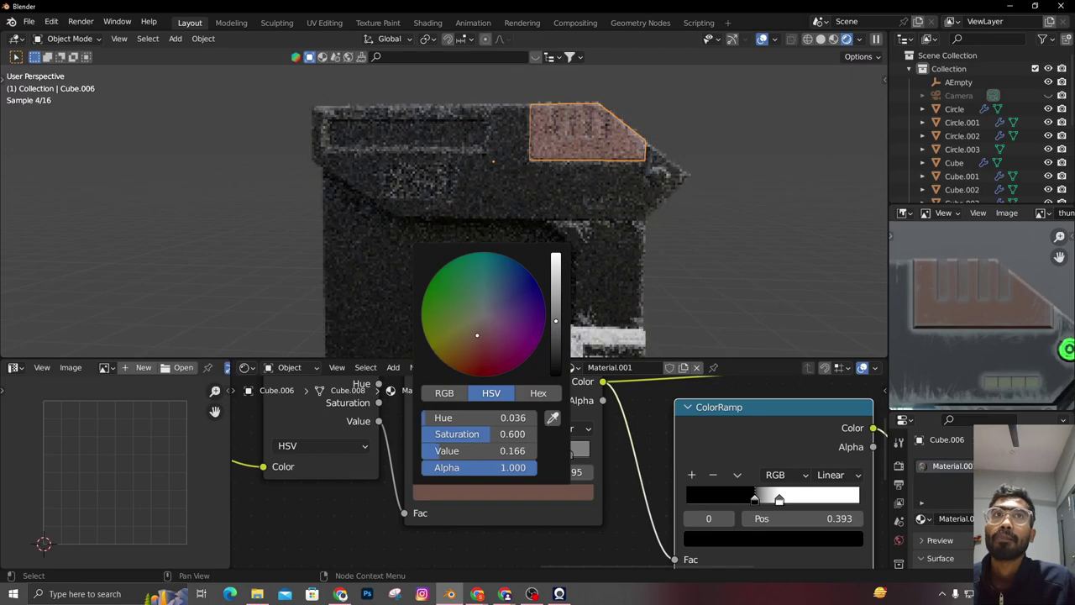
pyautogui.click(571, 452)
pyautogui.click(542, 492)
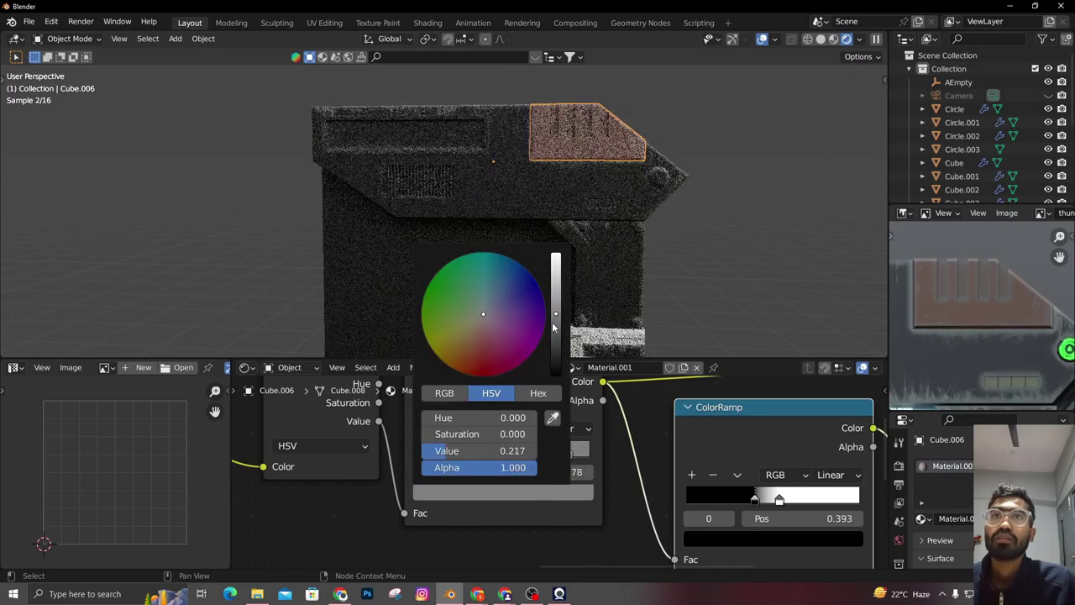
pyautogui.click(486, 322)
# Select the corner panel at the door's base and give it its own single-user copy of the material
pyautogui.moveTo(769, 203); pyautogui.dragTo(711, 192, button='middle')
pyautogui.scroll(1, 712, 192)
pyautogui.moveTo(945, 378); pyautogui.dragTo(999, 244, button='middle')
pyautogui.scroll(-2, 949, 470)
pyautogui.scroll(-4, 963, 303)
pyautogui.scroll(2, 963, 303)
pyautogui.moveTo(981, 394); pyautogui.dragTo(975, 240, button='middle')
pyautogui.scroll(1, 675, 281)
pyautogui.moveTo(676, 280); pyautogui.dragTo(669, 276, button='middle')
pyautogui.scroll(1, 671, 276)
pyautogui.click(673, 269)
pyautogui.click(672, 368)
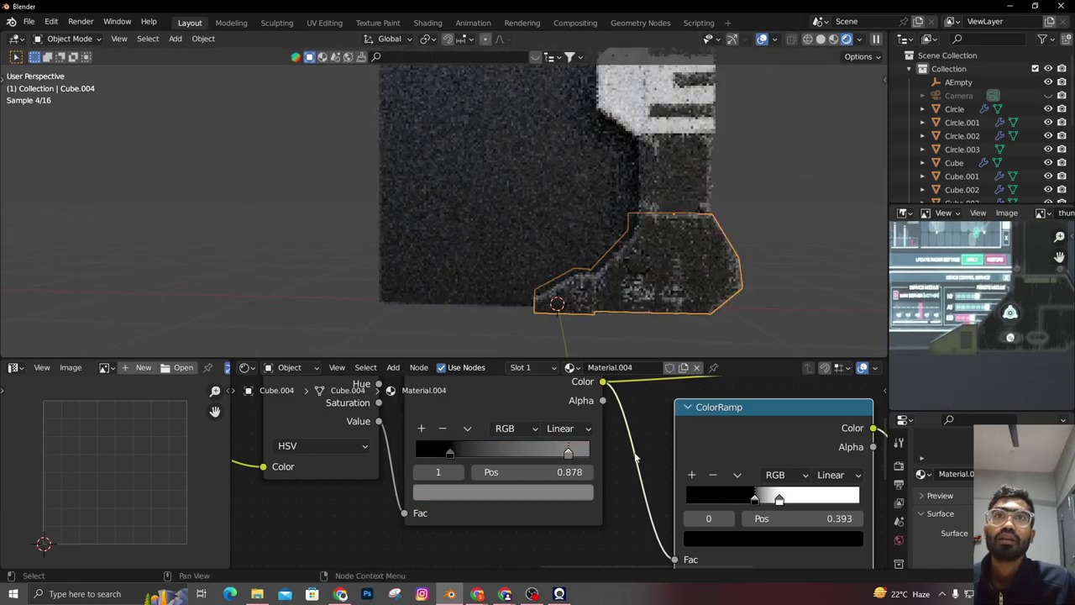
# Set the base-colour ramp's dark stop to the olive green sampled from the lower panel in the reference image
pyautogui.moveTo(660, 406); pyautogui.dragTo(646, 450, button='middle')
pyautogui.click(436, 498)
pyautogui.click(469, 536)
pyautogui.click(537, 467)
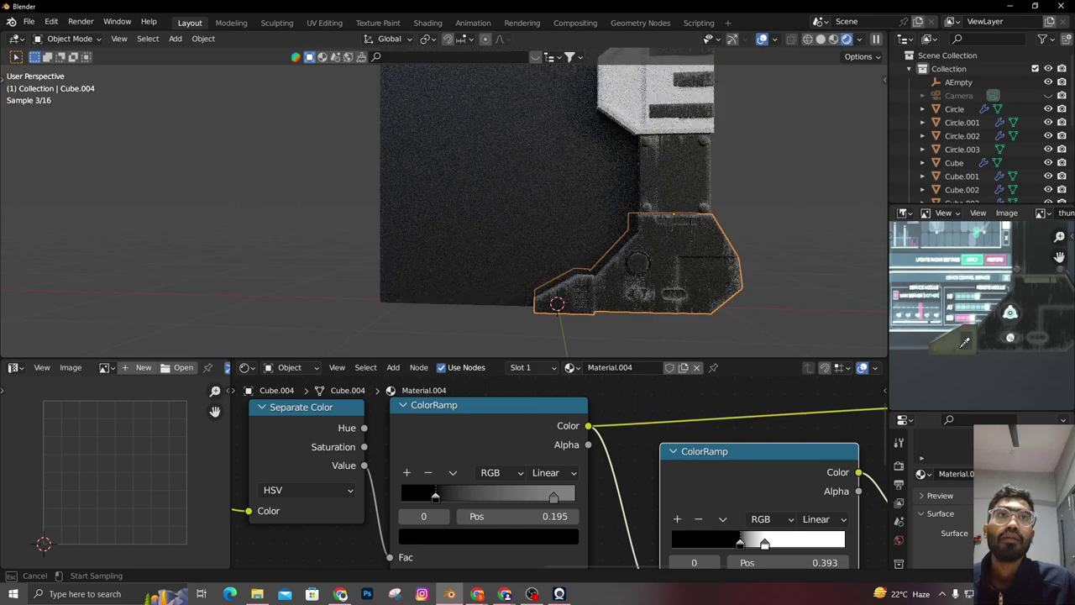
pyautogui.click(949, 345)
# Examine the green lower panel and its recessed slot against the reference image
pyautogui.scroll(1, 645, 303)
pyautogui.moveTo(645, 304)
pyautogui.mouseDown(button='middle')
pyautogui.moveTo(665, 309)
pyautogui.moveTo(642, 301)
pyautogui.mouseUp(button='middle')
pyautogui.moveTo(982, 299); pyautogui.dragTo(987, 387, button='middle')
pyautogui.scroll(3, 659, 254)
pyautogui.moveTo(660, 255); pyautogui.dragTo(648, 235, button='middle')
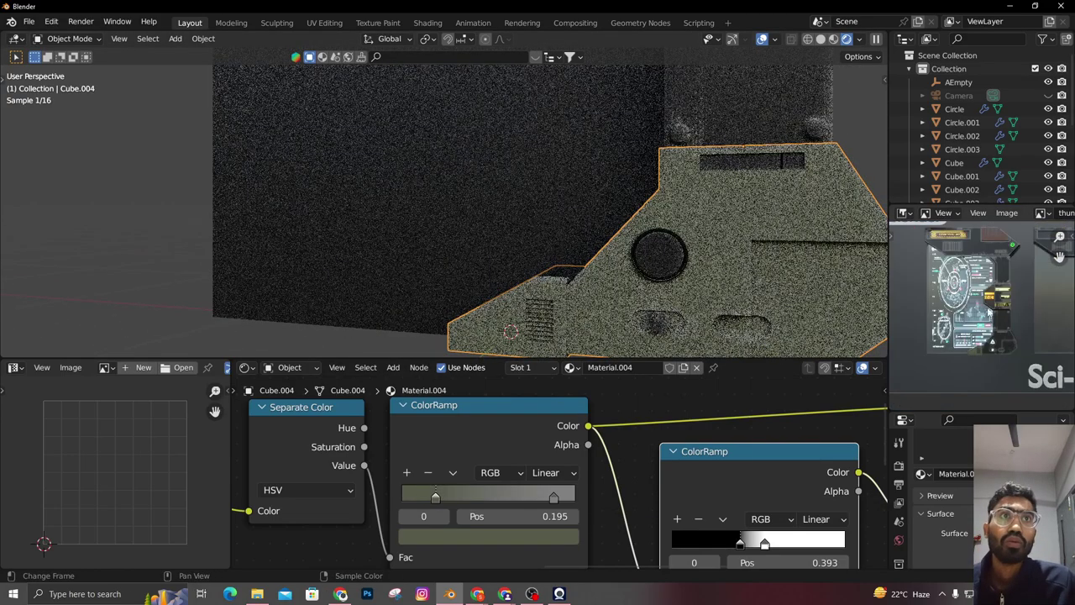
pyautogui.click(763, 166)
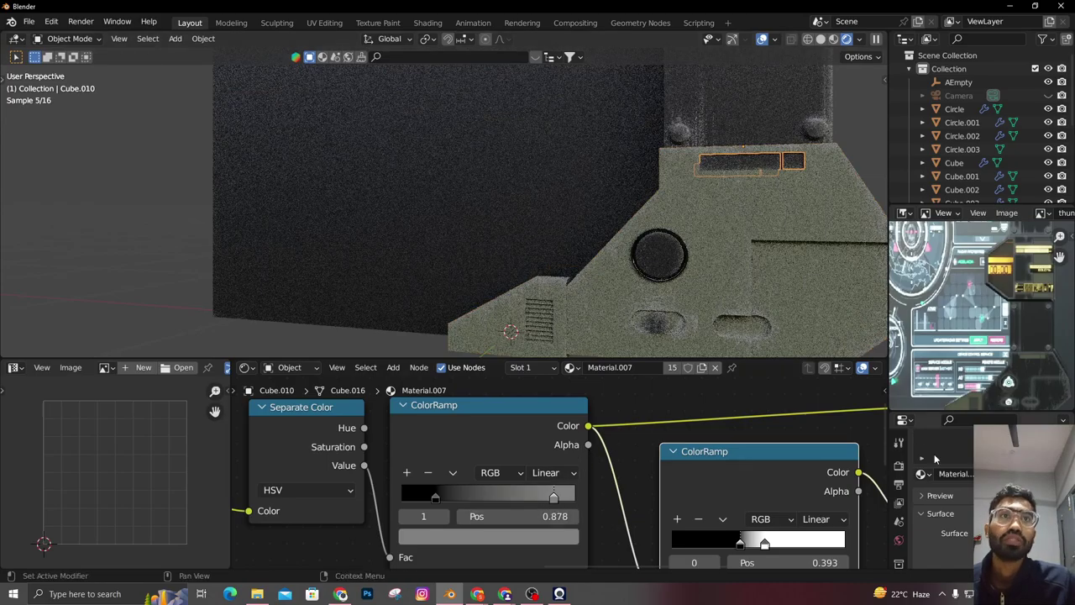
pyautogui.click(745, 227)
pyautogui.scroll(-3, 744, 219)
pyautogui.keyDown('shift'); pyautogui.moveTo(689, 225); pyautogui.dragTo(710, 252, button='middle'); pyautogui.keyUp('shift')
pyautogui.click(604, 151)
pyautogui.keyDown('shift'); pyautogui.moveTo(704, 328); pyautogui.dragTo(682, 173, button='middle'); pyautogui.keyUp('shift')
pyautogui.scroll(-4, 701, 243)
pyautogui.scroll(3, 683, 171)
pyautogui.scroll(2, 684, 169)
# Assign the brown-red Material.001 to the recessed slot strip of the lower panel and move its ramp's dark stop to 0.611
pyautogui.click(621, 252)
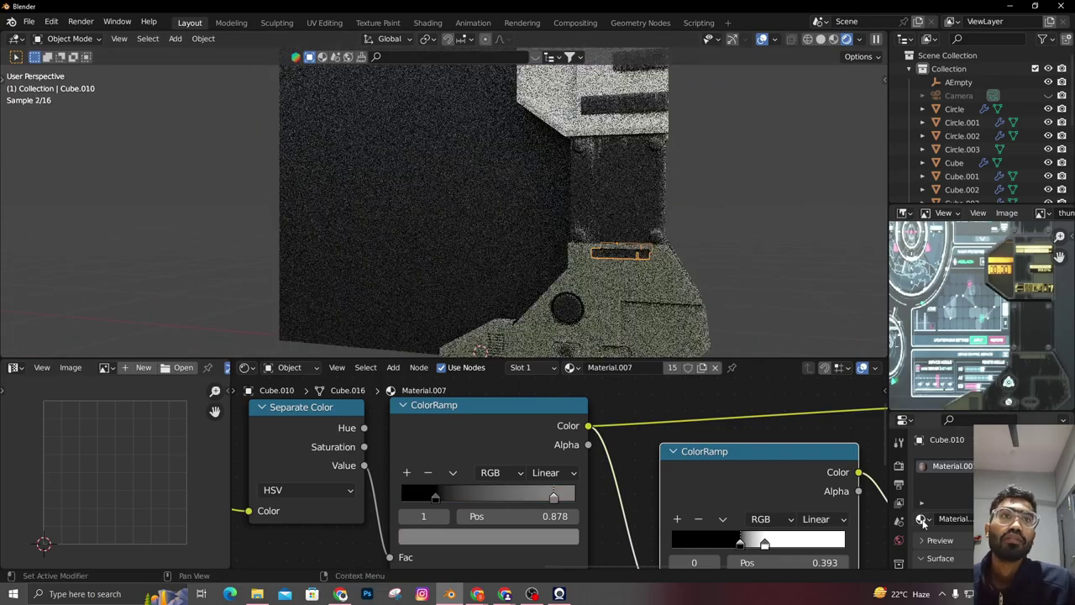
pyautogui.click(923, 519)
pyautogui.click(847, 421)
pyautogui.moveTo(435, 499); pyautogui.dragTo(509, 500)
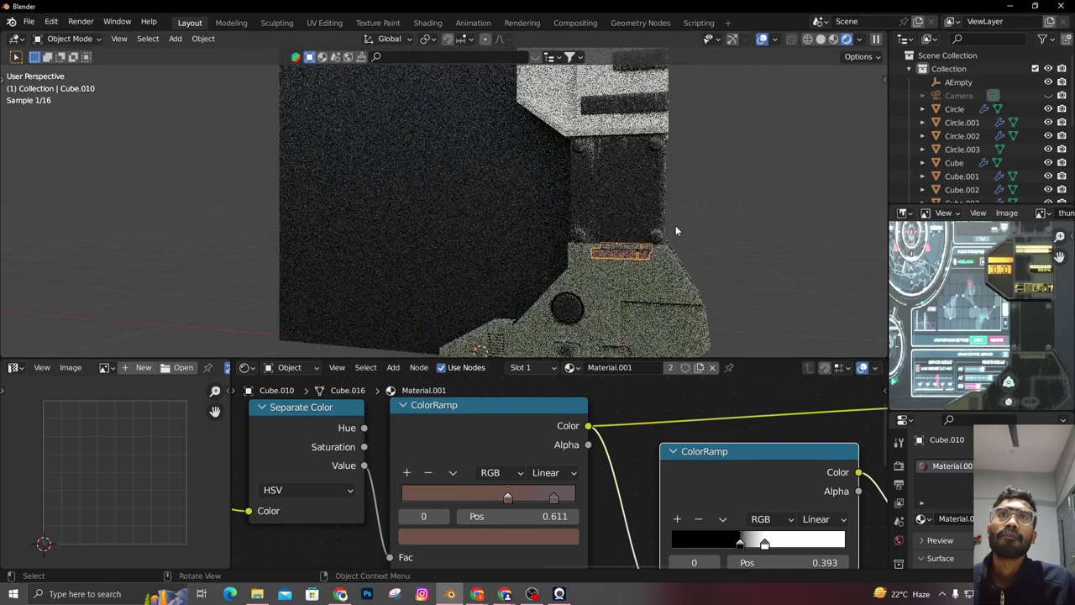
# Link the dark worn material of the vertical column to the white bracket above it
pyautogui.moveTo(760, 270); pyautogui.dragTo(702, 262, button='middle')
pyautogui.click(636, 204)
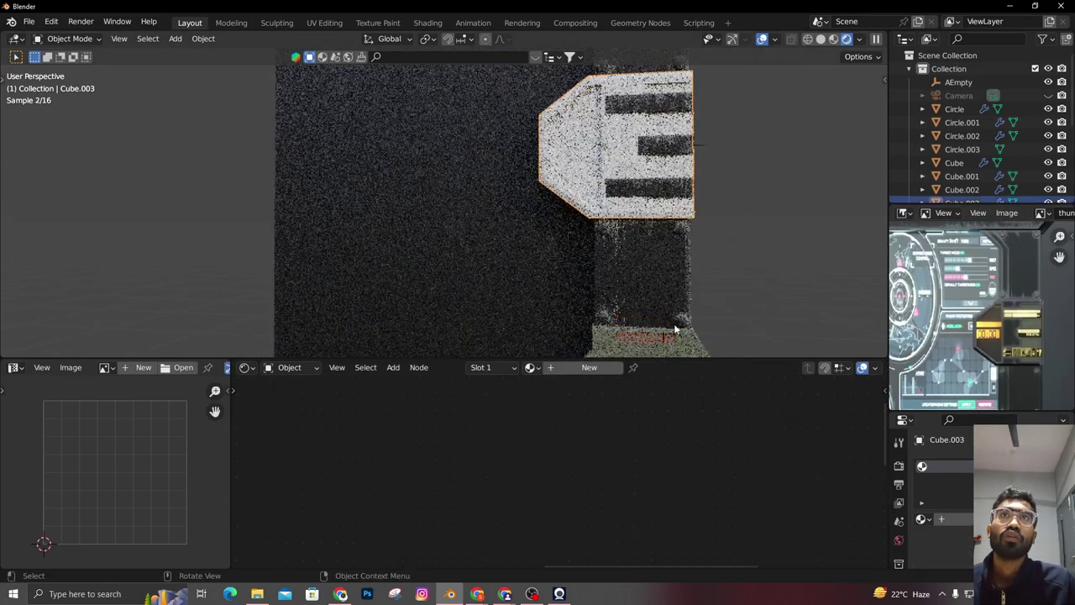
pyautogui.keyDown('shift'); pyautogui.click(637, 265); pyautogui.keyUp('shift')
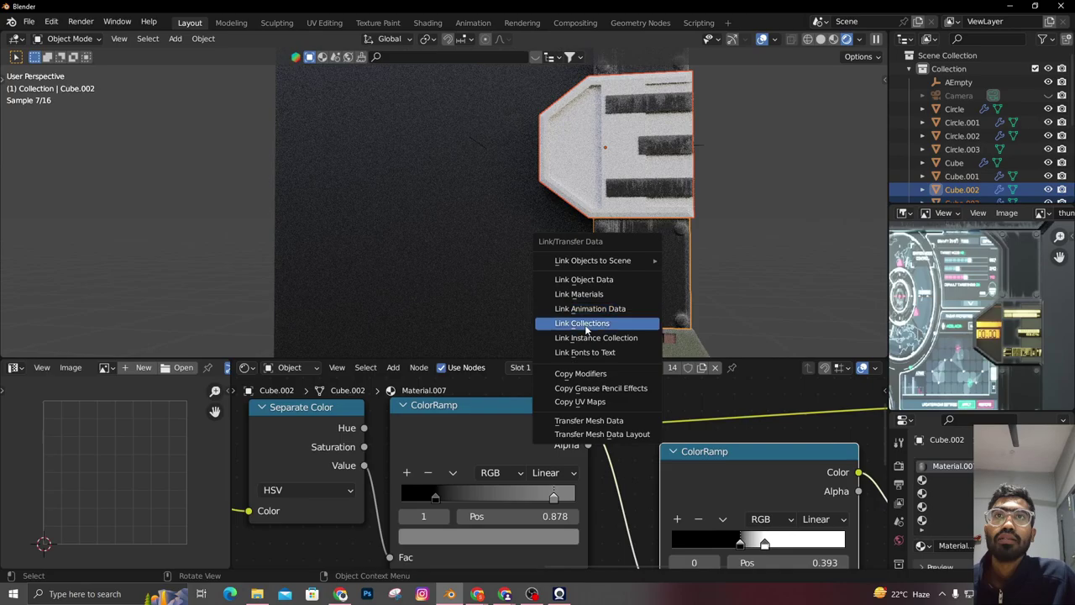
pyautogui.click(584, 295)
# Inspect the door's panels and compare the upper panel's edge wear with the reference image
pyautogui.keyDown('shift'); pyautogui.moveTo(624, 247); pyautogui.dragTo(617, 306, button='middle'); pyautogui.keyUp('shift')
pyautogui.click(745, 224)
pyautogui.scroll(-2, 748, 224)
pyautogui.keyDown('shift'); pyautogui.moveTo(755, 215); pyautogui.dragTo(787, 317, button='middle'); pyautogui.keyUp('shift')
pyautogui.keyDown('shift'); pyautogui.moveTo(595, 288); pyautogui.dragTo(681, 292, button='middle'); pyautogui.keyUp('shift')
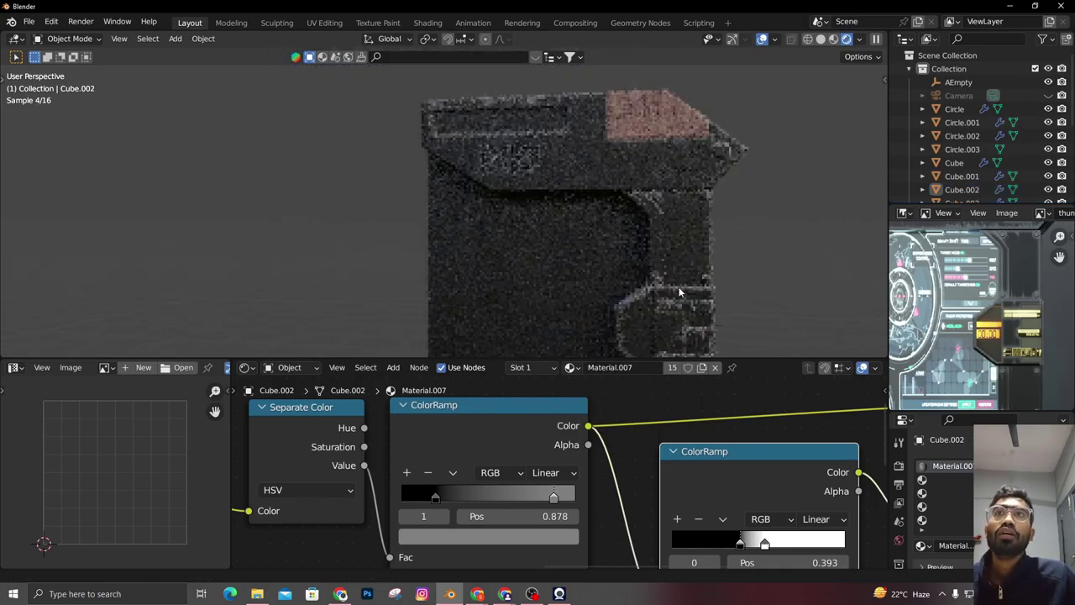
pyautogui.moveTo(982, 239); pyautogui.dragTo(987, 332, button='middle')
pyautogui.scroll(4, 987, 323)
pyautogui.click(682, 175)
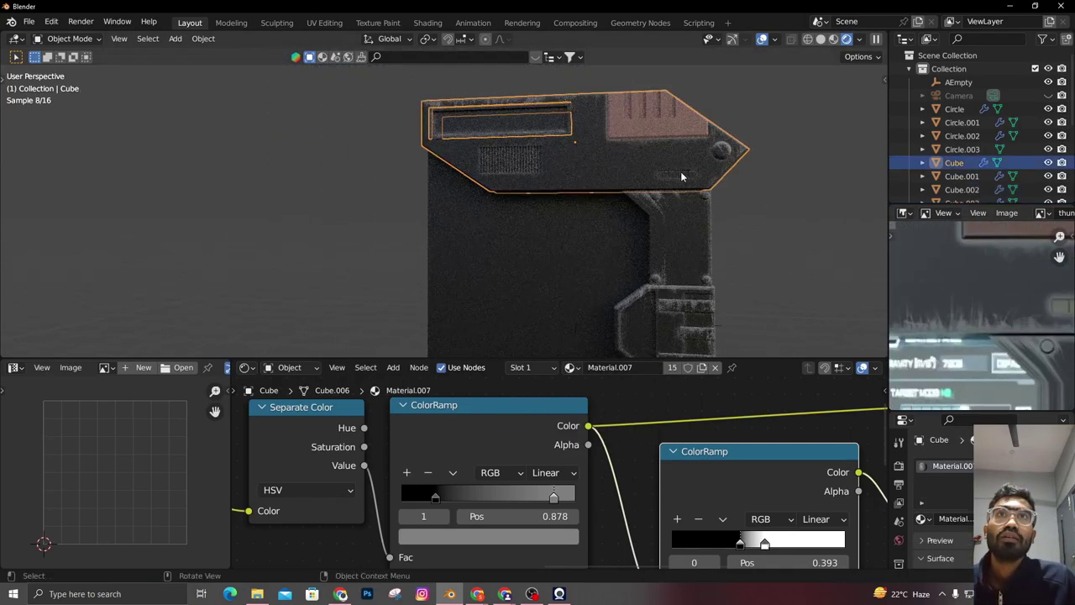
pyautogui.scroll(-3, 625, 283)
pyautogui.keyDown('shift'); pyautogui.moveTo(623, 329); pyautogui.dragTo(618, 270, button='middle'); pyautogui.keyUp('shift')
pyautogui.click(582, 290)
pyautogui.scroll(3, 638, 244)
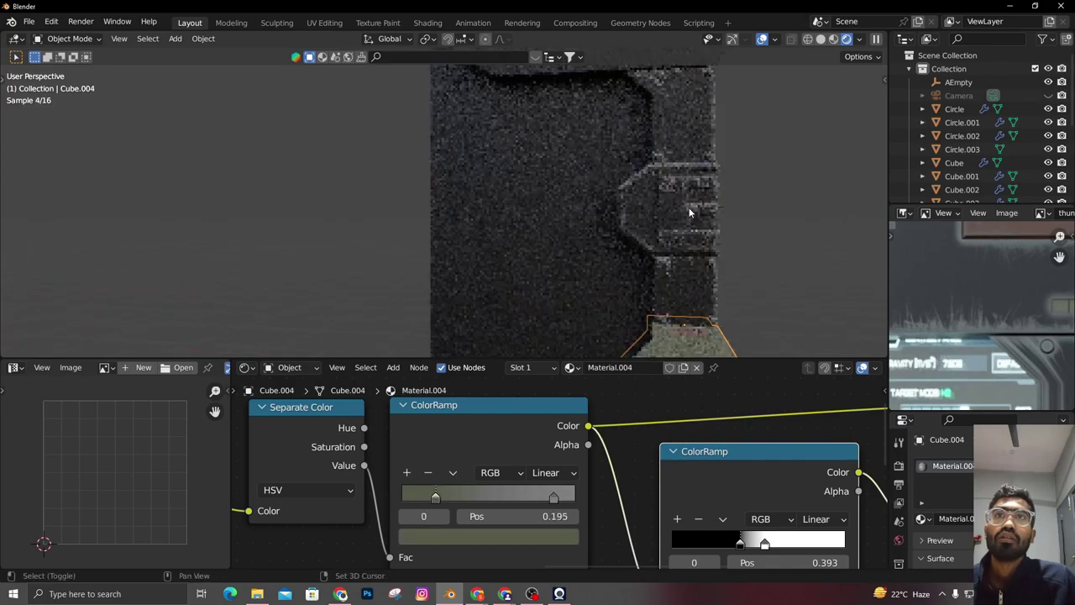
pyautogui.keyDown('shift'); pyautogui.moveTo(689, 204); pyautogui.dragTo(687, 324, button='middle'); pyautogui.keyUp('shift')
pyautogui.keyDown('shift'); pyautogui.click(662, 164); pyautogui.keyUp('shift')
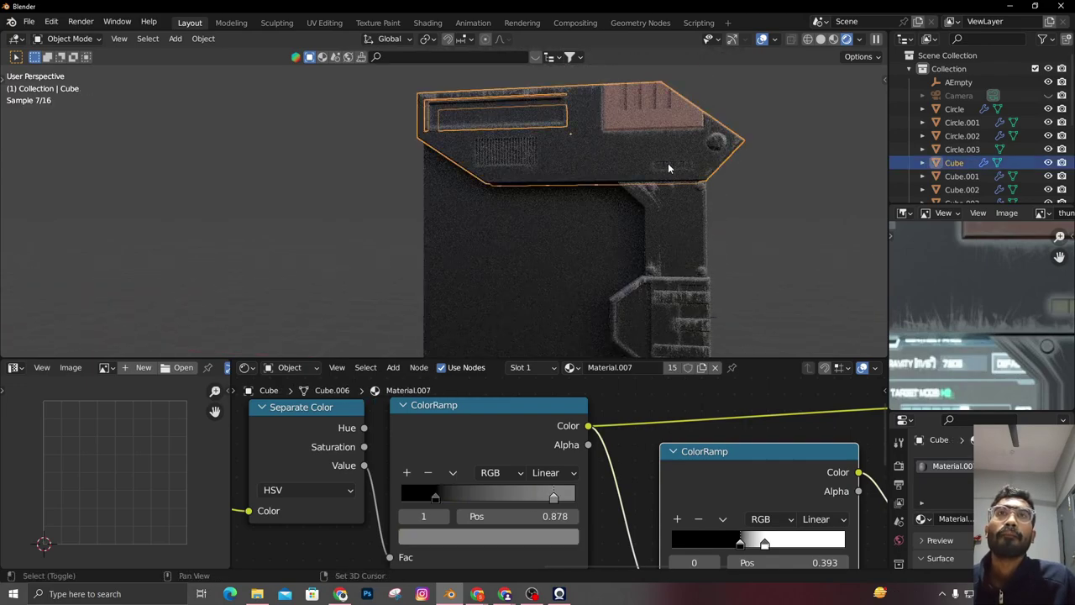
# Link the green worn material of the lower panel to the small row of bars on the upper panel
pyautogui.hotkey('shift', 'z')
pyautogui.scroll(3, 670, 168)
pyautogui.keyDown('shift'); pyautogui.moveTo(671, 172); pyautogui.dragTo(600, 227, button='middle'); pyautogui.keyUp('shift')
pyautogui.hotkey('ctrl', 'z')
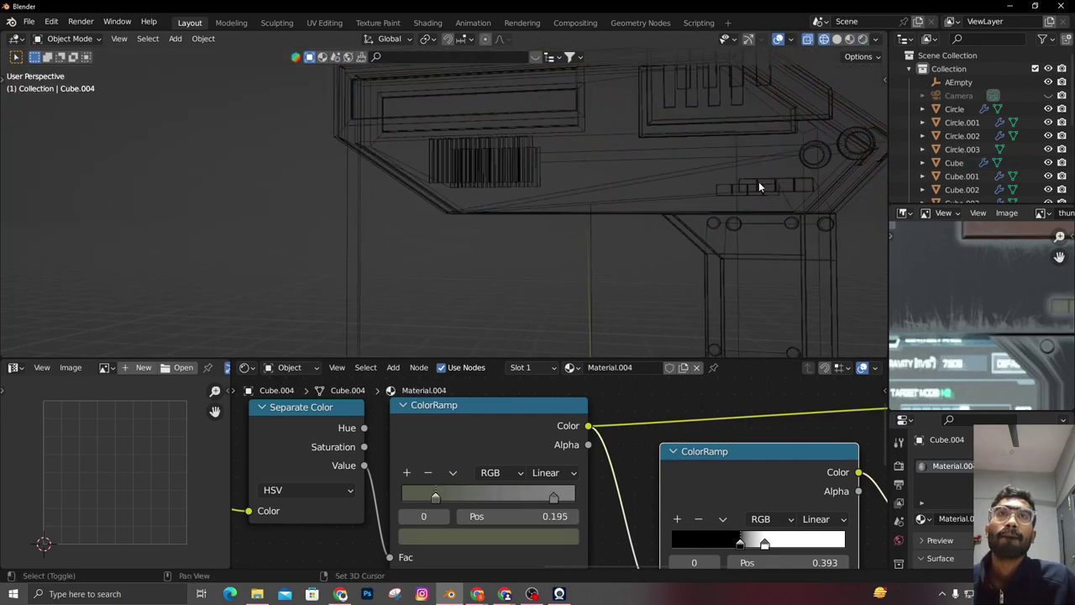
pyautogui.click(759, 182)
pyautogui.scroll(-3, 739, 185)
pyautogui.hotkey('shift', 'z')
pyautogui.keyDown('shift'); pyautogui.moveTo(665, 289); pyautogui.dragTo(694, 183, button='middle'); pyautogui.keyUp('shift')
pyautogui.scroll(-3, 694, 184)
pyautogui.keyDown('shift'); pyautogui.click(556, 312); pyautogui.keyUp('shift')
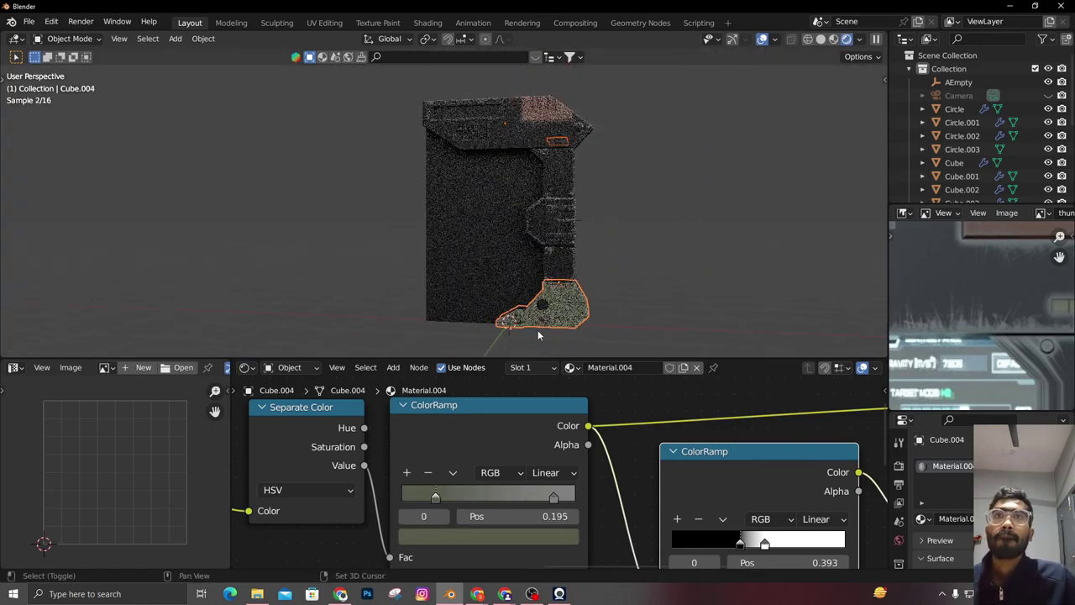
pyautogui.hotkey('ctrl', 'l')
pyautogui.click(539, 324)
pyautogui.keyDown('shift'); pyautogui.moveTo(568, 187); pyautogui.dragTo(589, 224, button='middle'); pyautogui.keyUp('shift')
pyautogui.moveTo(640, 215); pyautogui.dragTo(650, 212, button='middle')
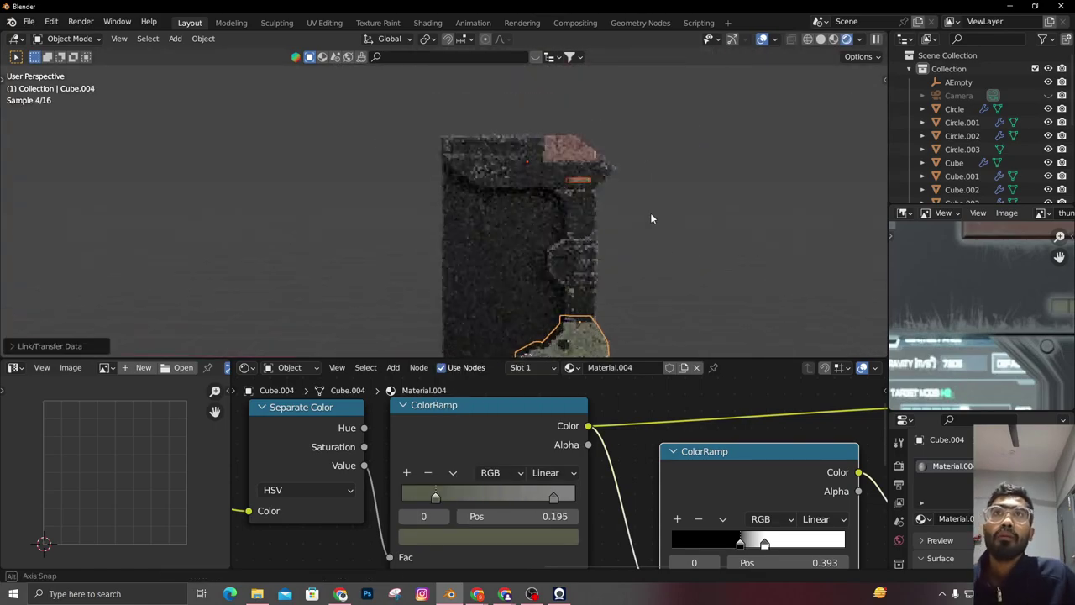
# Add a second material slot to the upper panel's recessed screen plane and assign its front face to that slot
pyautogui.click(508, 149)
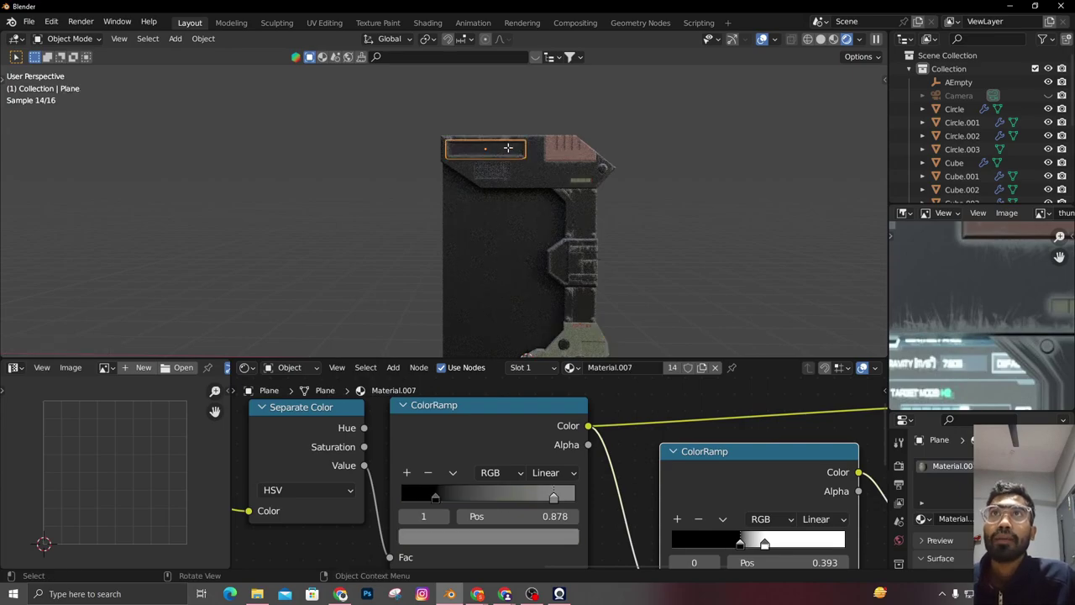
pyautogui.scroll(4, 489, 150)
pyautogui.press('Tab')
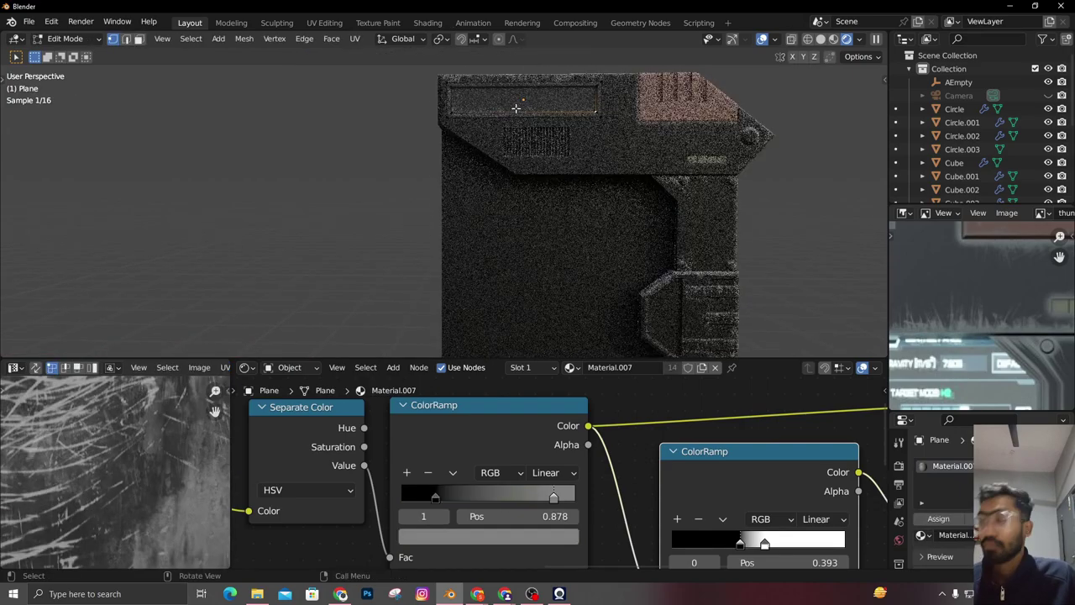
pyautogui.click(513, 109)
pyautogui.click(1064, 466)
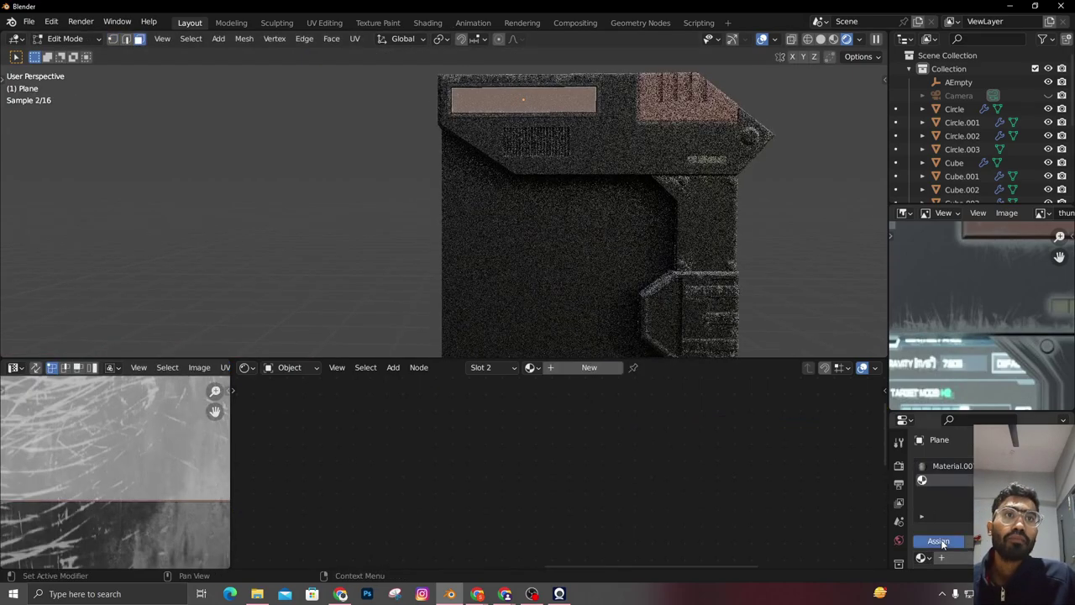
pyautogui.click(944, 543)
# Create a new material named Hologram in the new slot and delete its Principled BSDF node
pyautogui.click(597, 368)
pyautogui.doubleClick(597, 367)
pyautogui.write('Hologram')
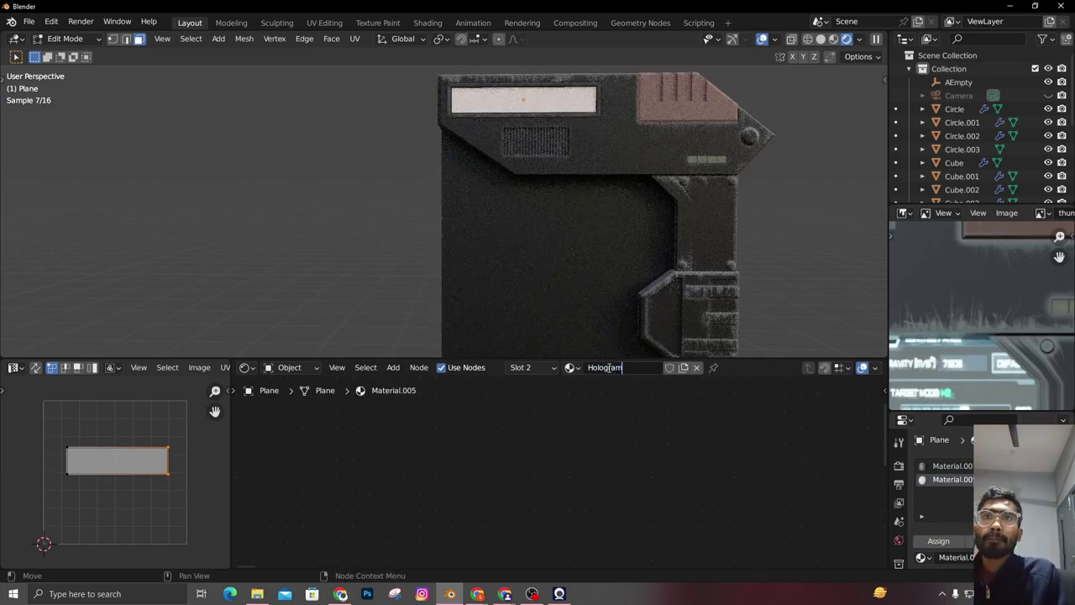
pyautogui.press('Return')
pyautogui.scroll(-5, 542, 489)
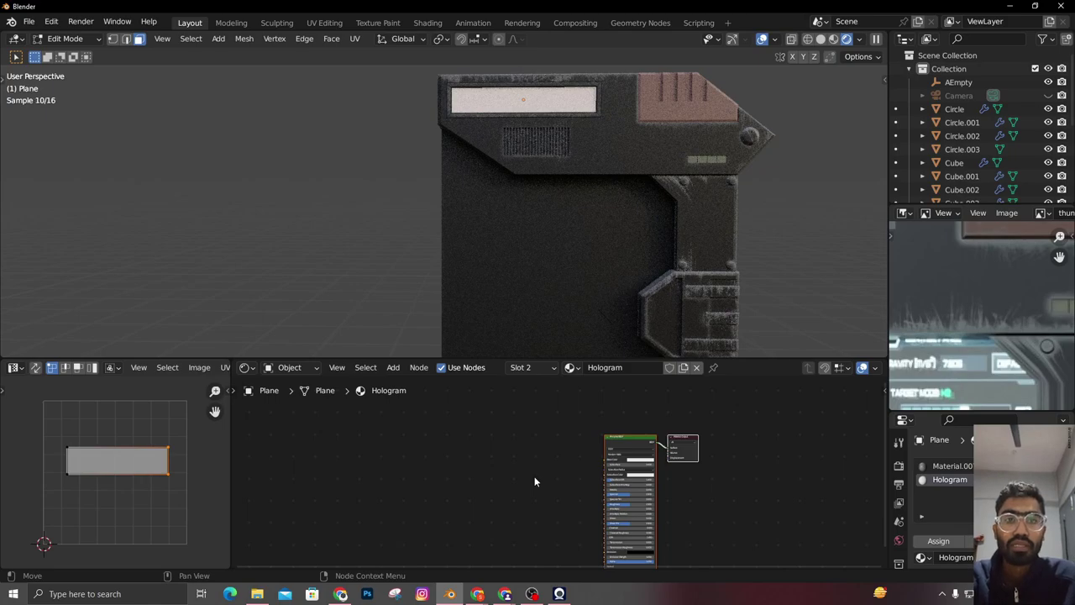
pyautogui.moveTo(544, 492); pyautogui.dragTo(575, 494, button='middle')
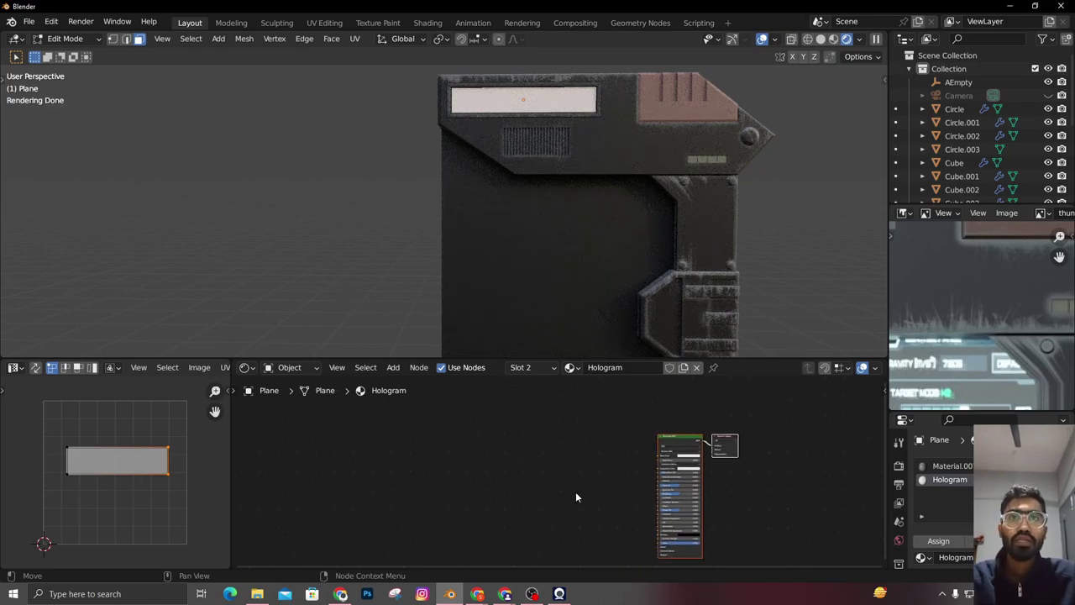
pyautogui.click(661, 441)
pyautogui.press('x')
# Add a ColorRamp node to the Hologram material before the Material Output
pyautogui.scroll(1, 571, 467)
pyautogui.moveTo(571, 466); pyautogui.dragTo(551, 500, button='middle')
pyautogui.scroll(3, 550, 500)
pyautogui.hotkey('shift', 's')
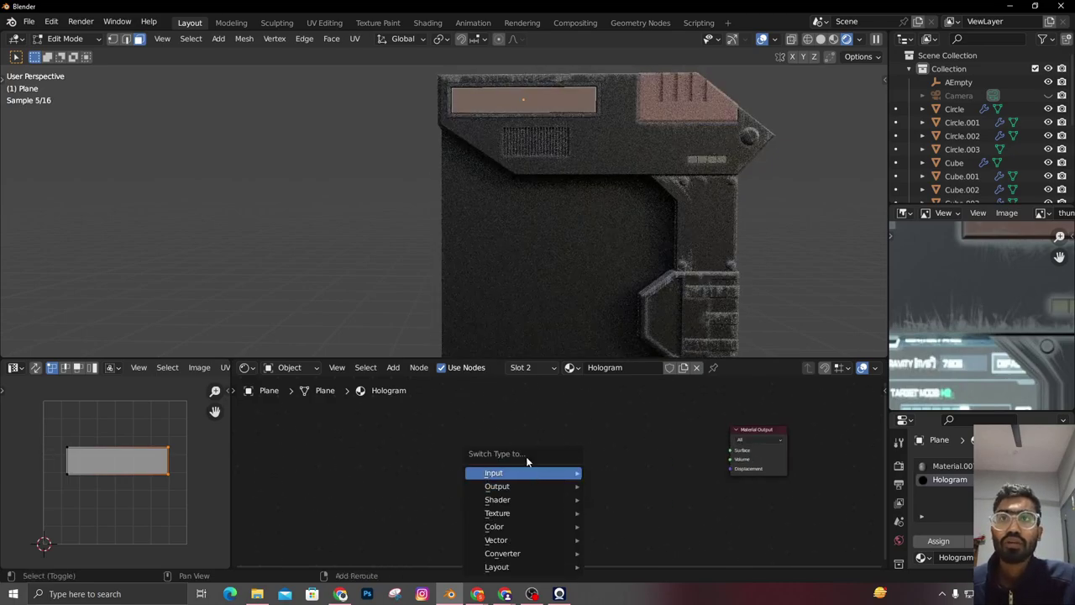
pyautogui.hotkey('shift', 'a')
pyautogui.click(518, 427)
pyautogui.write('color')
pyautogui.press('Return')
pyautogui.click(575, 430)
pyautogui.scroll(4, 595, 486)
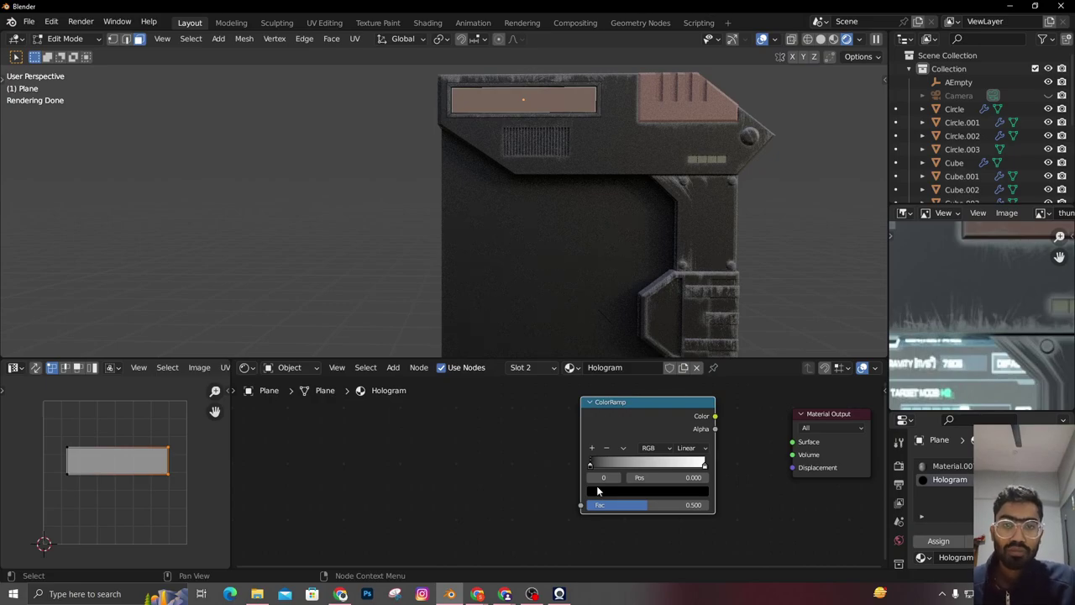
# Add a Glass BSDF node and an Emission node to the Hologram material
pyautogui.scroll(-2, 595, 483)
pyautogui.hotkey('shift', 'a')
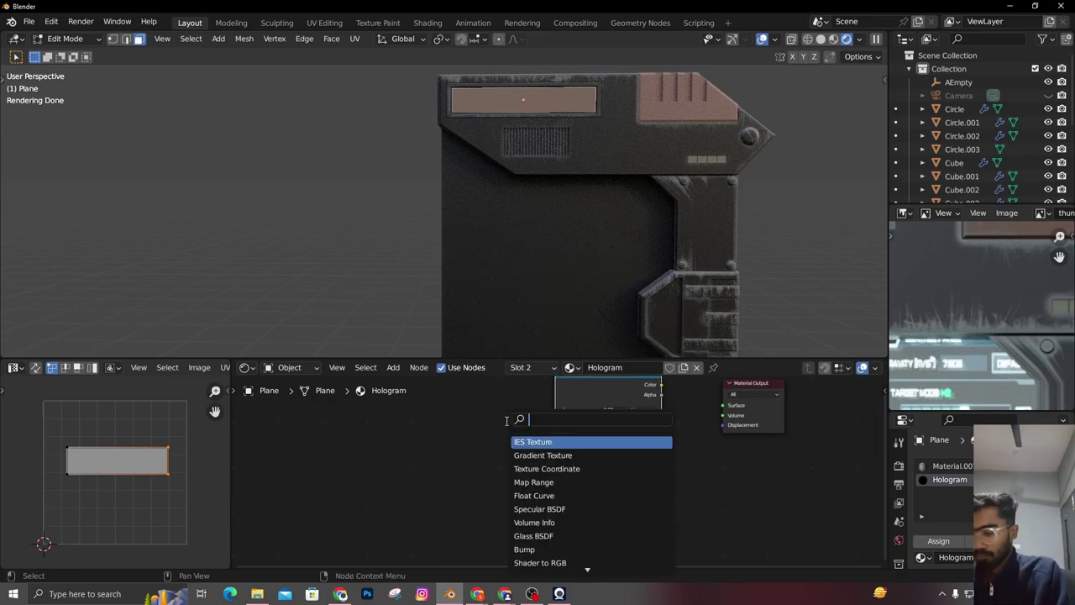
pyautogui.click(524, 443)
pyautogui.click(480, 422)
pyautogui.hotkey('shift', 'a')
pyautogui.click(479, 422)
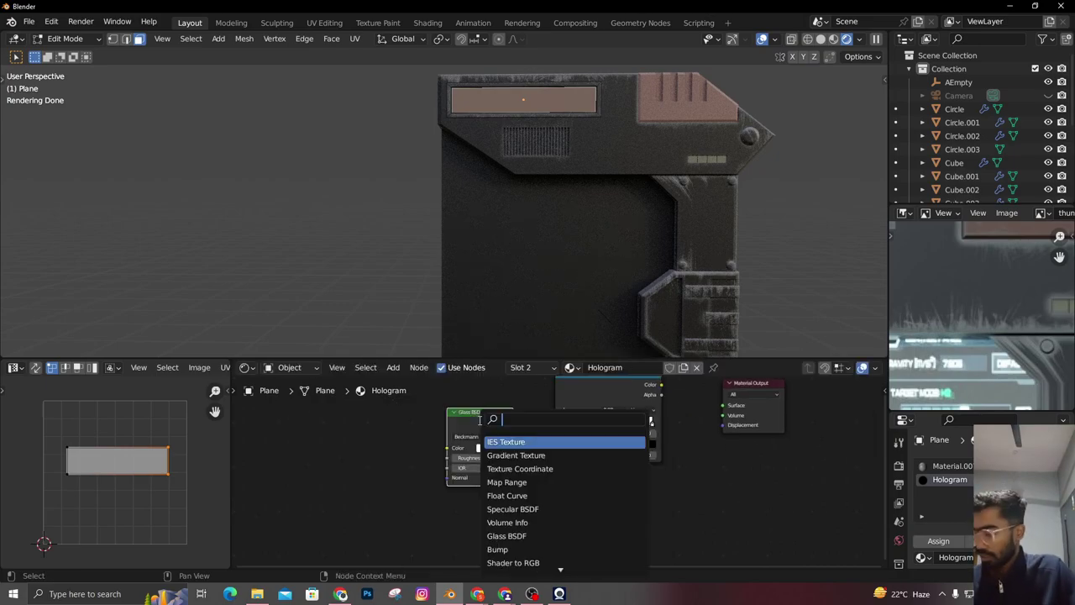
pyautogui.press('Return')
pyautogui.click(483, 559)
# Add an Image Texture node with connected Mapping and Texture Coordinate nodes
pyautogui.scroll(-5, 486, 489)
pyautogui.moveTo(486, 490); pyautogui.dragTo(535, 504, button='middle')
pyautogui.hotkey('shift', 'a')
pyautogui.click(438, 429)
pyautogui.click(463, 447)
pyautogui.click(459, 450)
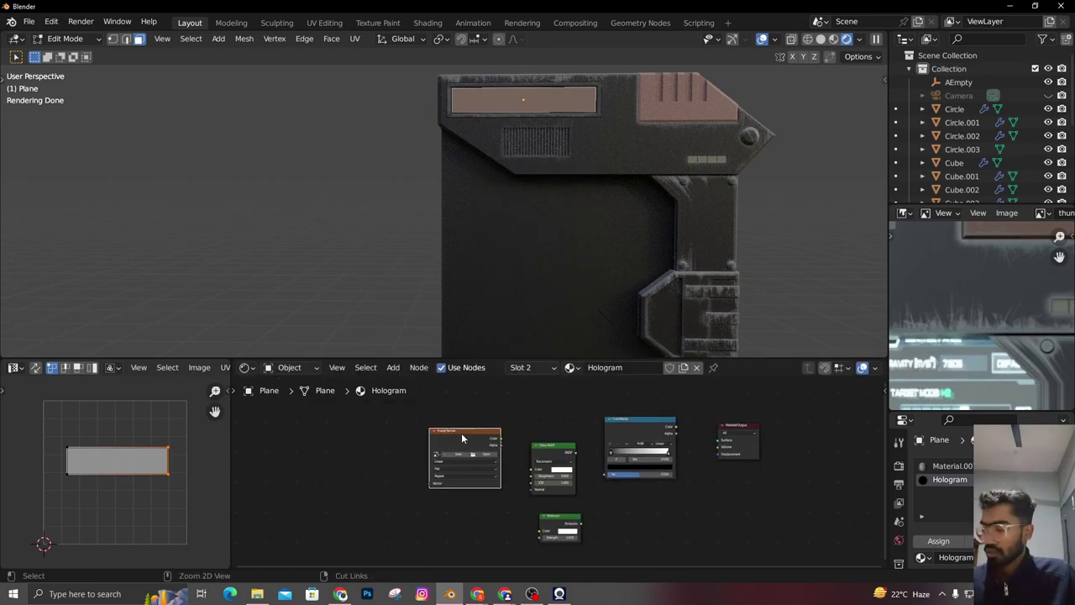
pyautogui.hotkey('ctrl', 't')
pyautogui.scroll(3, 491, 444)
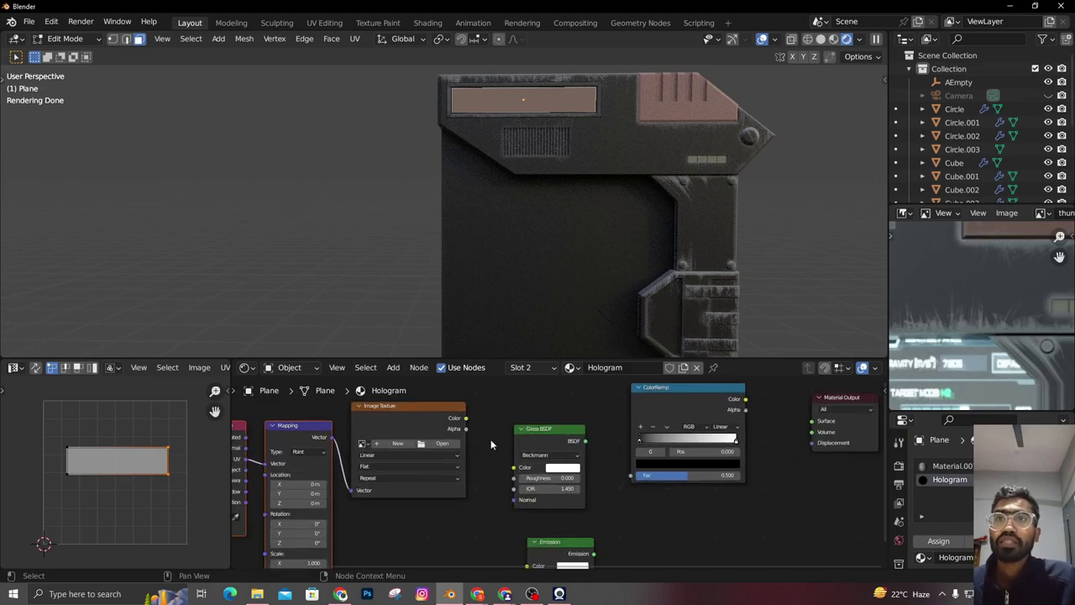
pyautogui.moveTo(535, 472); pyautogui.dragTo(496, 502, button='middle')
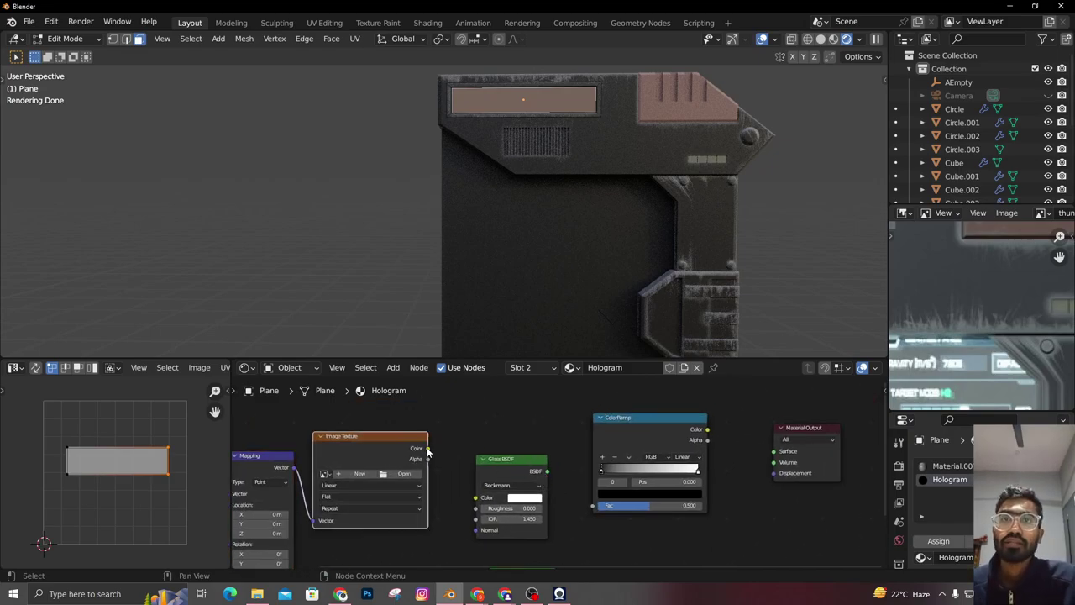
# Connect the Image Texture's Color output to the ColorRamp's Fac input and reposition the Glass BSDF above the Emission node
pyautogui.moveTo(593, 508); pyautogui.dragTo(593, 507)
pyautogui.moveTo(523, 461); pyautogui.dragTo(525, 483)
pyautogui.scroll(-2, 731, 484)
pyautogui.moveTo(740, 484); pyautogui.dragTo(676, 455, button='middle')
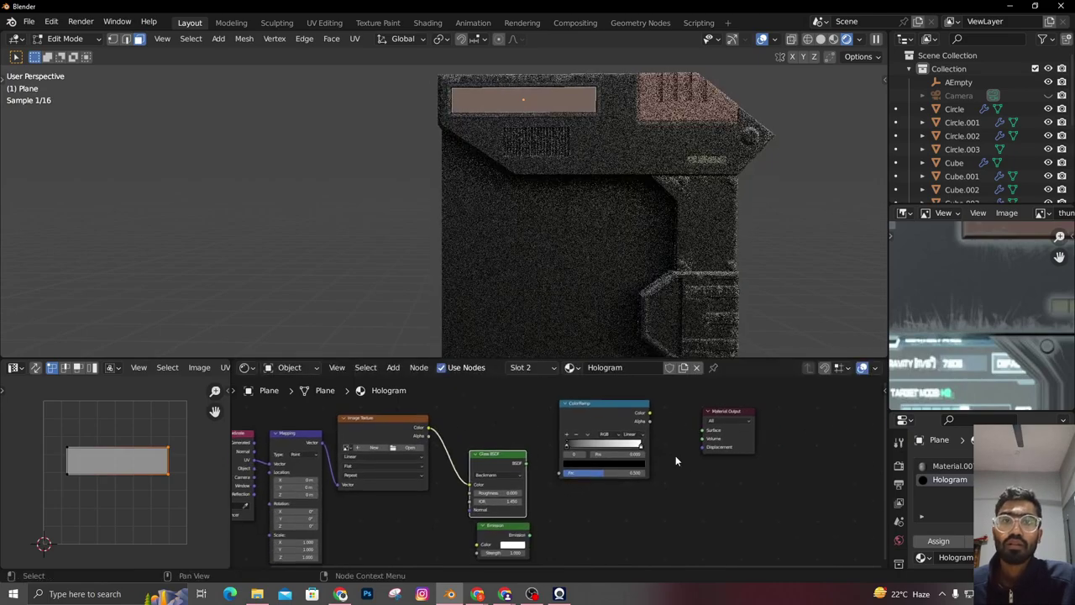
pyautogui.moveTo(489, 453); pyautogui.dragTo(495, 451)
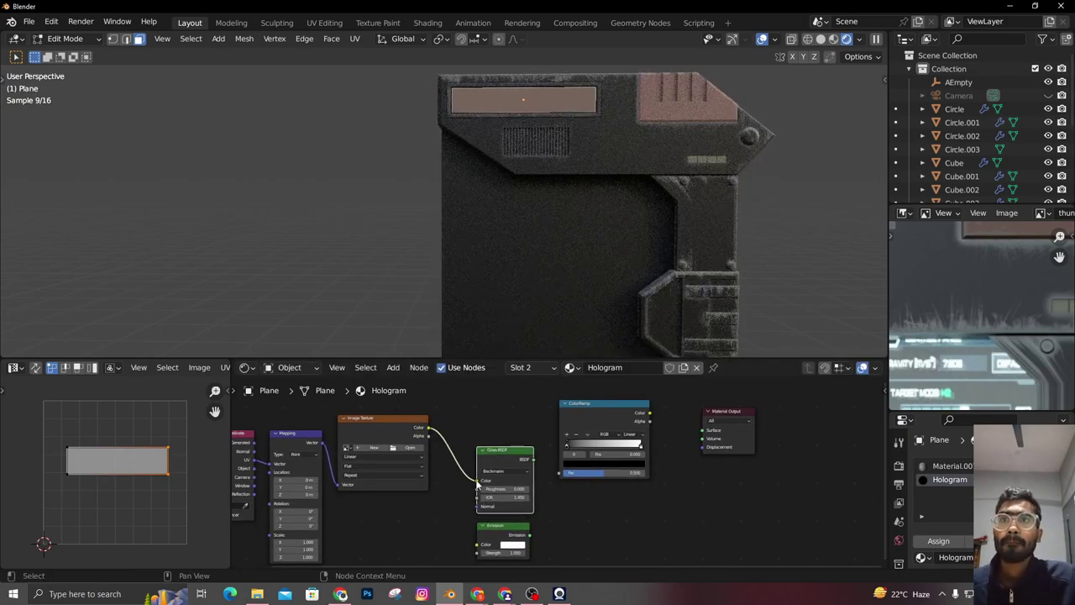
# Add a Mix Shader node before the Material Output and move the ColorRamp above the Glass BSDF
pyautogui.hotkey('shift', 'a')
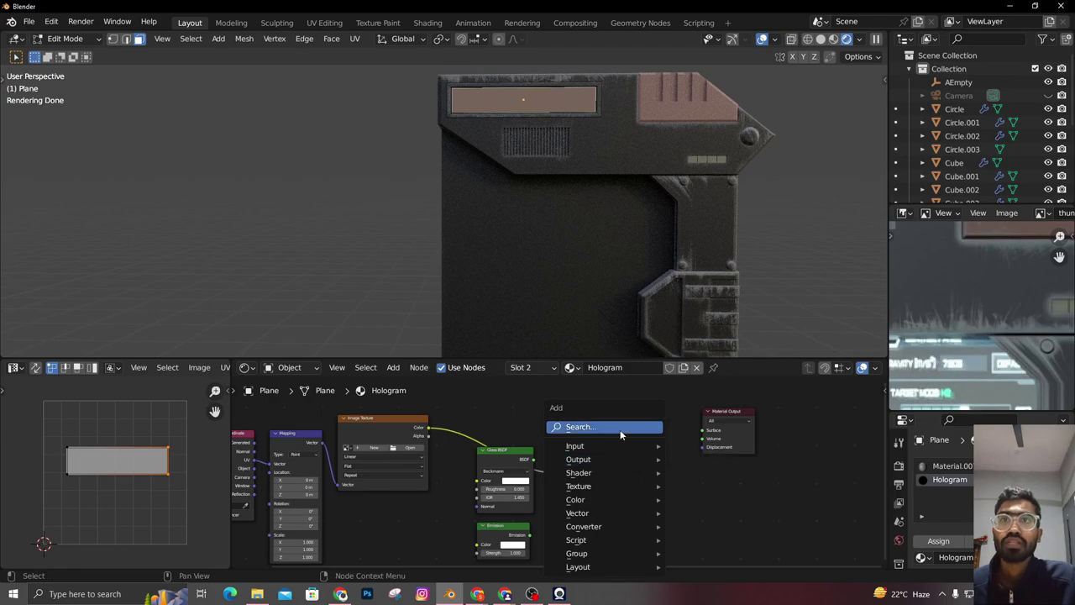
pyautogui.click(621, 428)
pyautogui.click(648, 442)
pyautogui.rightClick(646, 437)
pyautogui.hotkey('shift', 'a')
pyautogui.click(644, 429)
pyautogui.write('mi')
pyautogui.click(650, 456)
pyautogui.click(661, 533)
pyautogui.moveTo(598, 401); pyautogui.dragTo(546, 382)
pyautogui.moveTo(673, 524); pyautogui.dragTo(647, 463)
pyautogui.scroll(4, 632, 447)
pyautogui.moveTo(593, 460); pyautogui.dragTo(617, 422, button='middle')
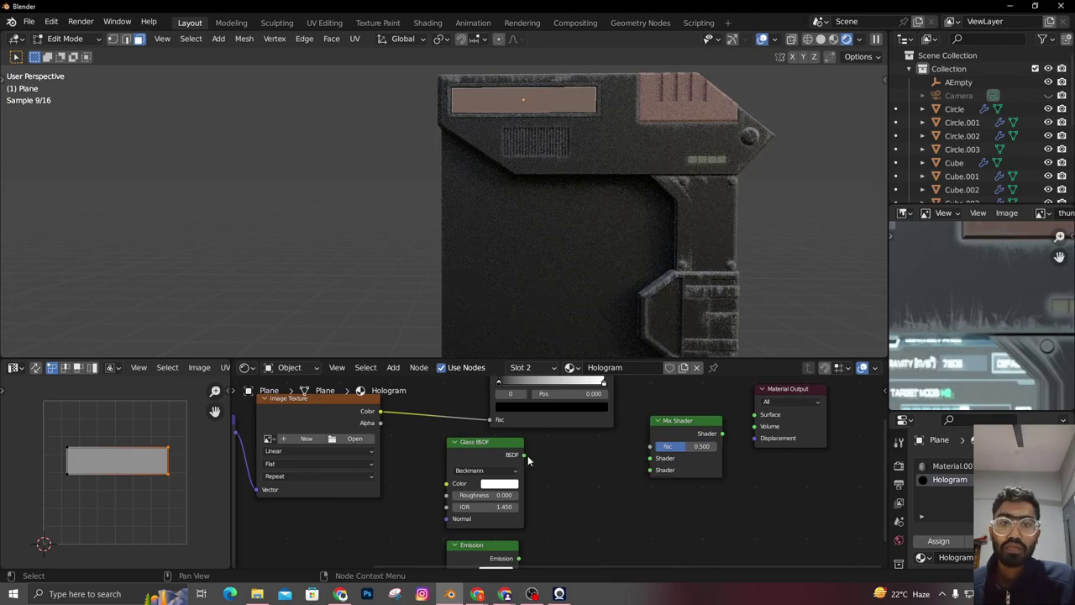
# Connect Glass BSDF and Emission to the Mix Shader, the ColorRamp to its Fac, and its output to the Material Output's Surface
pyautogui.moveTo(611, 455); pyautogui.dragTo(650, 458)
pyautogui.moveTo(619, 521); pyautogui.dragTo(612, 459, button='middle')
pyautogui.moveTo(512, 497); pyautogui.dragTo(650, 408)
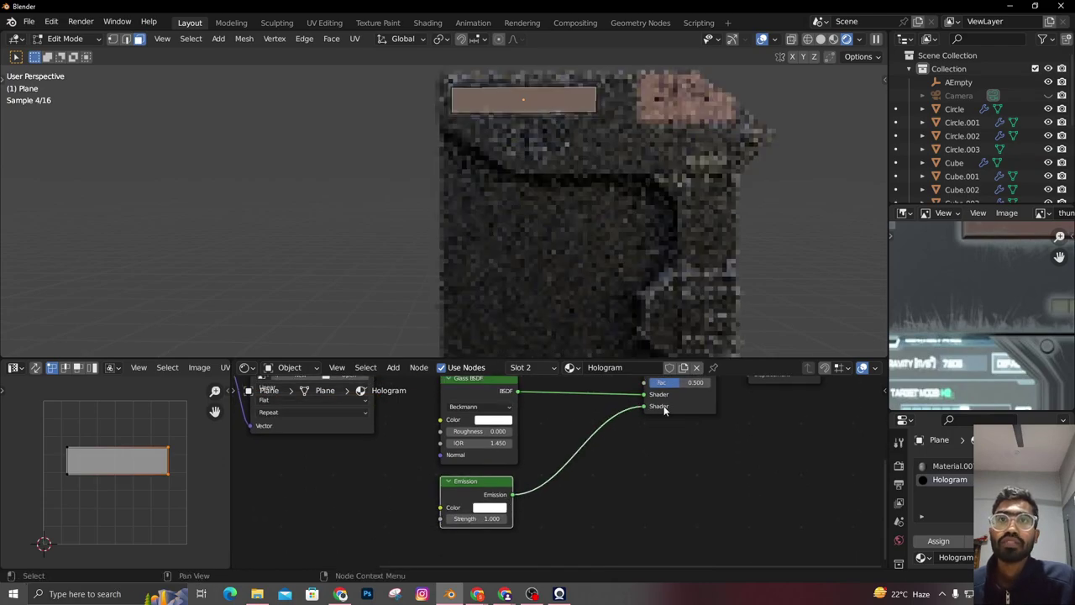
pyautogui.moveTo(647, 416); pyautogui.dragTo(628, 556, button='middle')
pyautogui.moveTo(619, 526); pyautogui.dragTo(626, 523)
pyautogui.scroll(2, 588, 470)
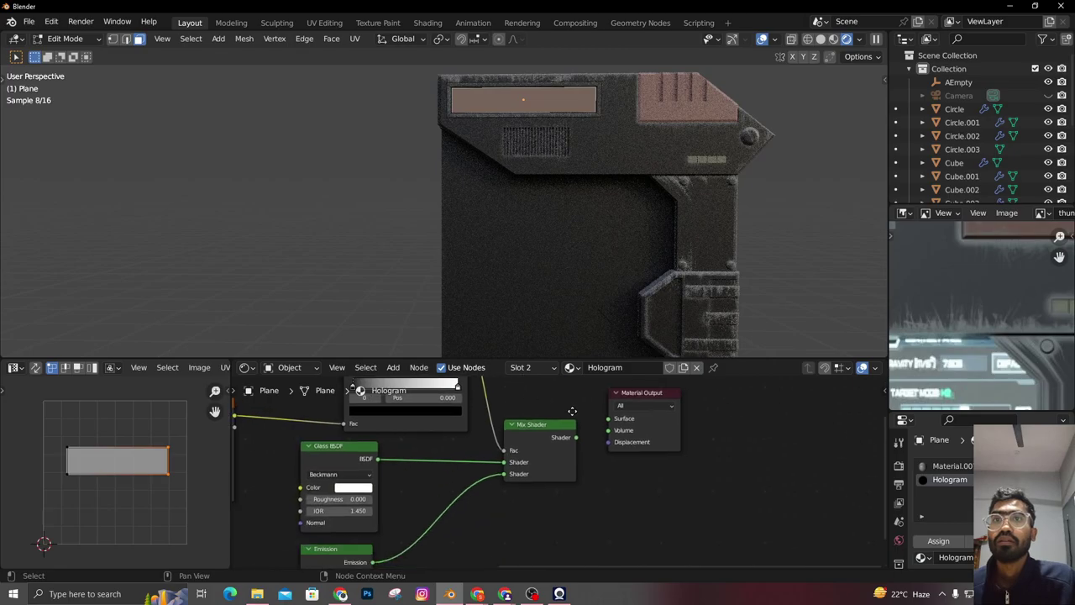
pyautogui.moveTo(614, 410); pyautogui.dragTo(623, 404)
# Load Europa Report 3.jpeg from the Downloads textures folder into the Image Texture node
pyautogui.scroll(-2, 574, 471)
pyautogui.moveTo(367, 512); pyautogui.dragTo(563, 505, button='middle')
pyautogui.scroll(2, 504, 502)
pyautogui.moveTo(418, 497); pyautogui.dragTo(490, 518, button='middle')
pyautogui.click(457, 441)
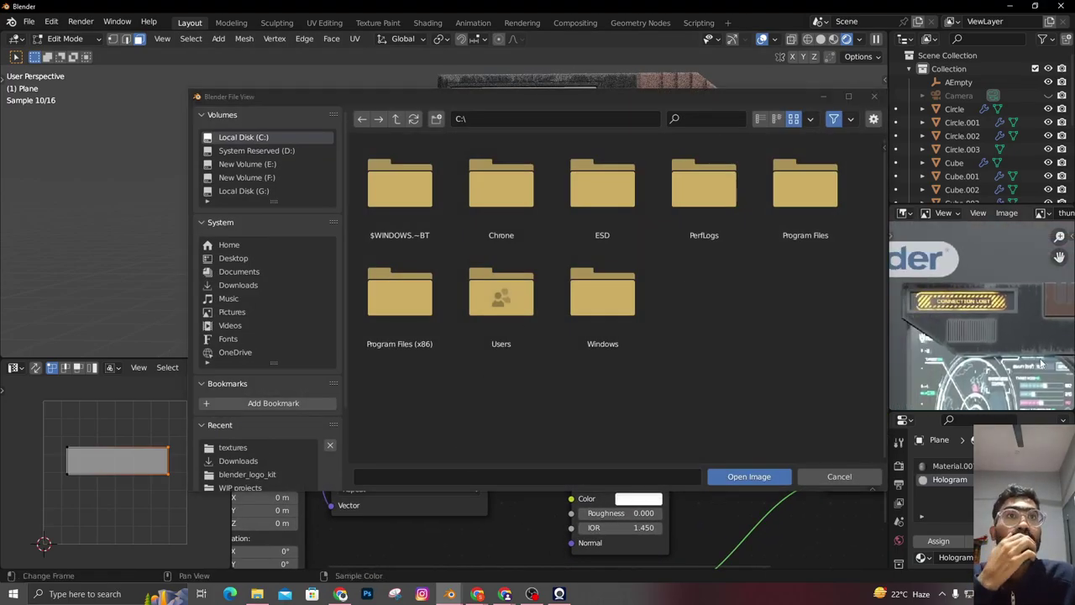
pyautogui.click(248, 283)
pyautogui.doubleClick(508, 294)
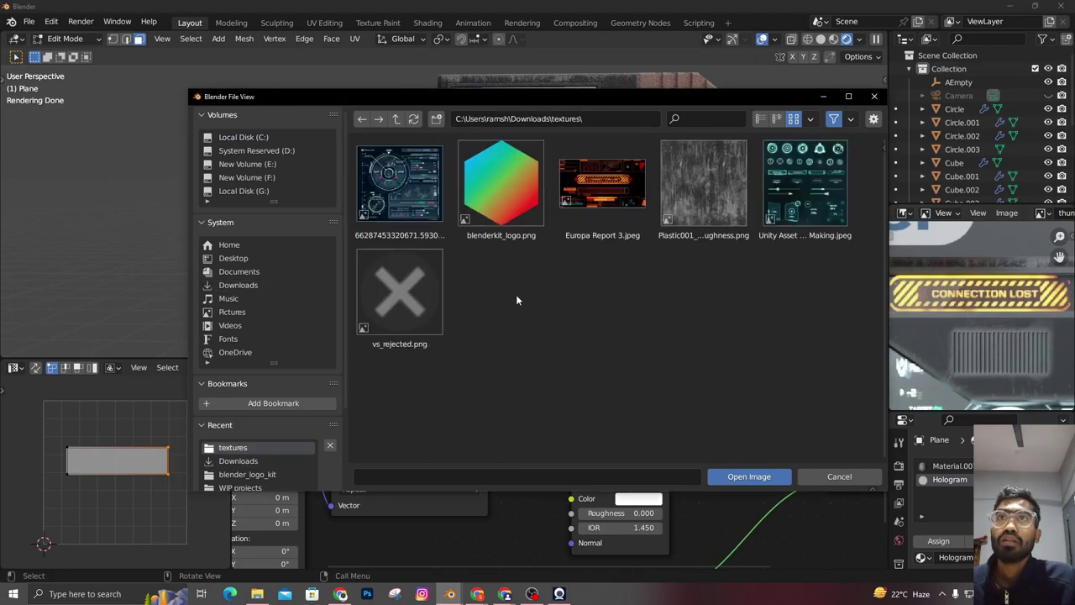
pyautogui.click(735, 477)
pyautogui.scroll(-2, 149, 479)
pyautogui.scroll(3, 149, 480)
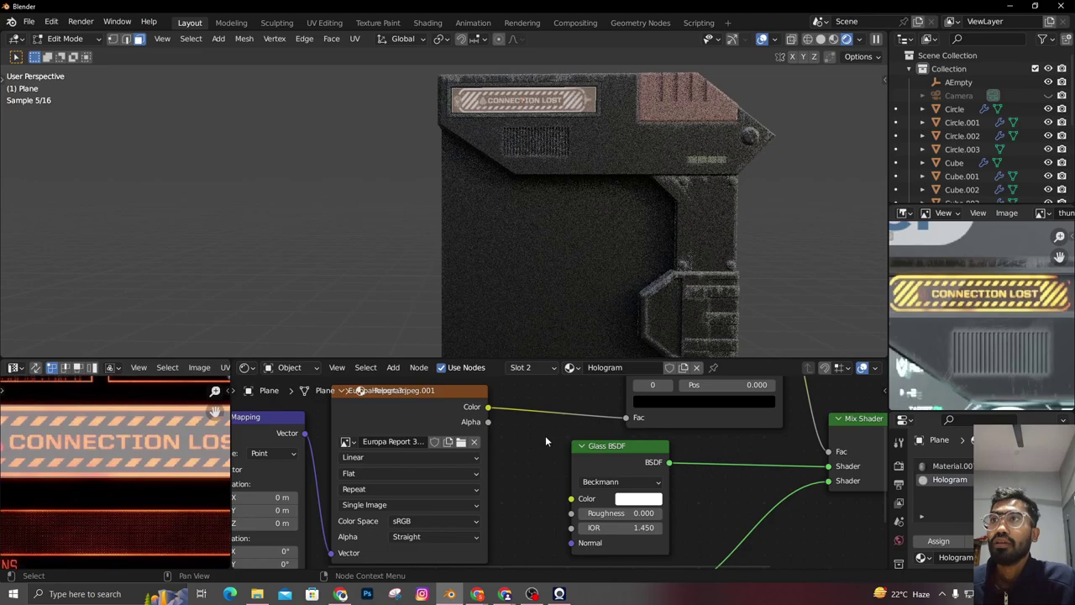
# Examine from the front view how the screen face's UVs sit on the CONNECTION LOST banner of the image
pyautogui.keyDown('shift'); pyautogui.moveTo(565, 182); pyautogui.dragTo(593, 232, button='middle'); pyautogui.keyUp('shift')
pyautogui.scroll(3, 593, 232)
pyautogui.keyDown('shift'); pyautogui.moveTo(602, 115); pyautogui.dragTo(574, 201, button='middle'); pyautogui.keyUp('shift')
pyautogui.press('KP_1')
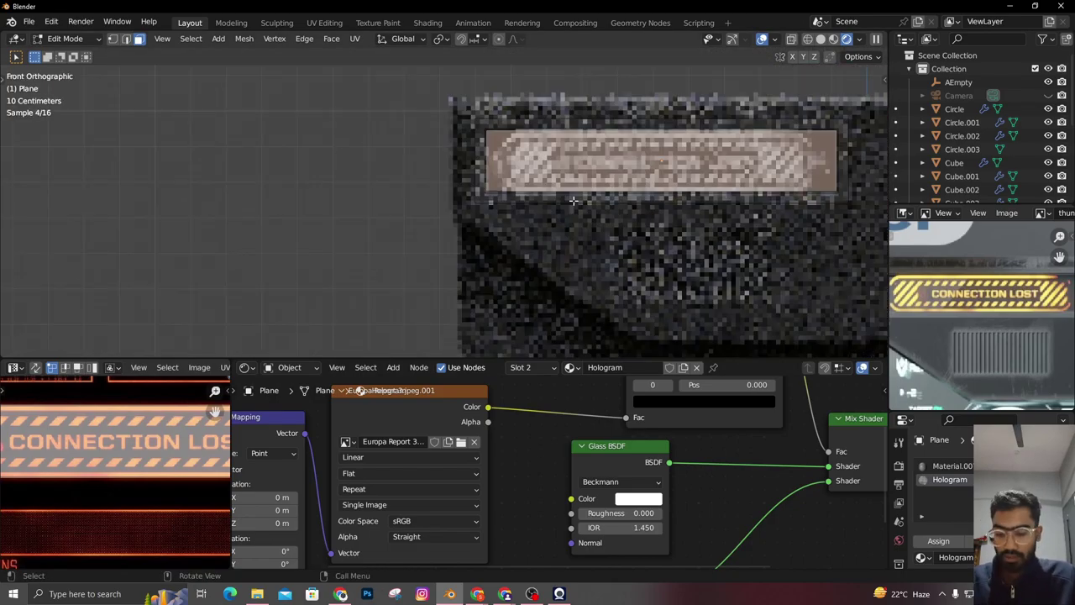
pyautogui.press('u')
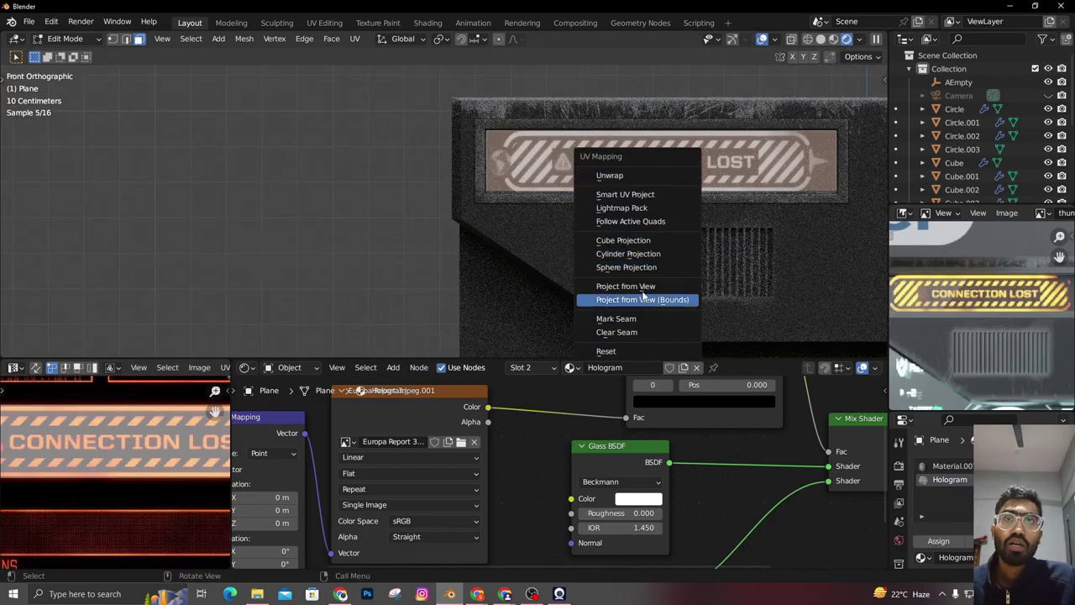
pyautogui.scroll(-4, 156, 492)
pyautogui.scroll(3, 105, 467)
pyautogui.scroll(-3, 143, 461)
pyautogui.scroll(4, 126, 462)
pyautogui.scroll(-4, 172, 449)
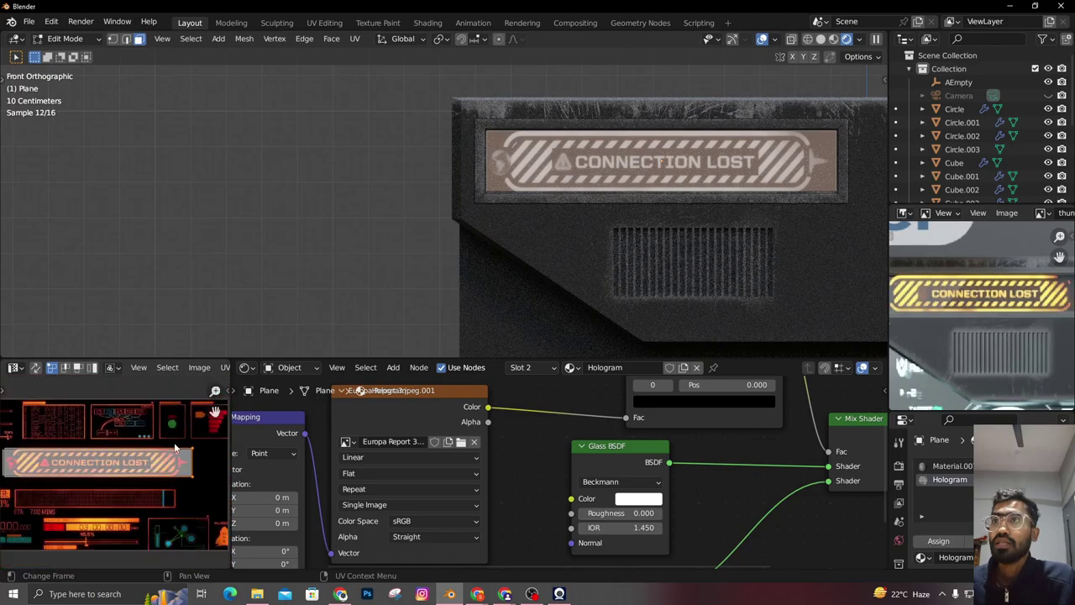
# Leave Edit Mode, connect the Image Texture's Color output to the Emission node's Color input, and adjust the emission strength
pyautogui.press('Tab')
pyautogui.scroll(-3, 507, 480)
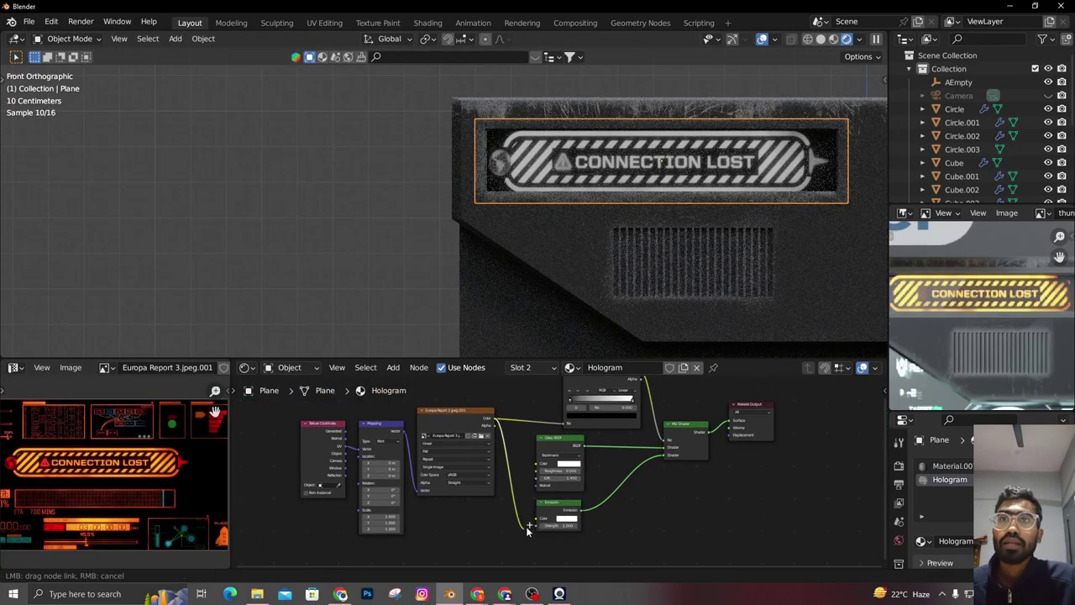
pyautogui.moveTo(525, 527); pyautogui.dragTo(533, 517)
pyautogui.scroll(4, 606, 534)
pyautogui.moveTo(571, 538); pyautogui.dragTo(579, 570, button='middle')
pyautogui.press('Return')
# Tighten the ColorRamp by setting its black stop to 0.145 and placing the white stop close beside it
pyautogui.scroll(-5, 617, 445)
pyautogui.scroll(5, 648, 453)
pyautogui.moveTo(653, 436); pyautogui.dragTo(551, 434)
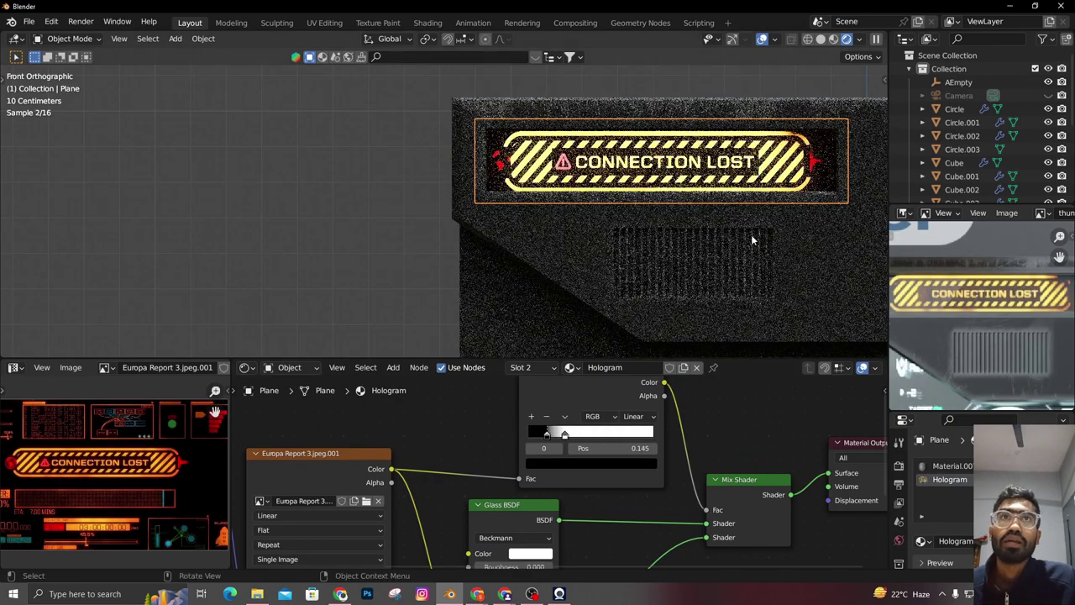
pyautogui.scroll(-5, 591, 458)
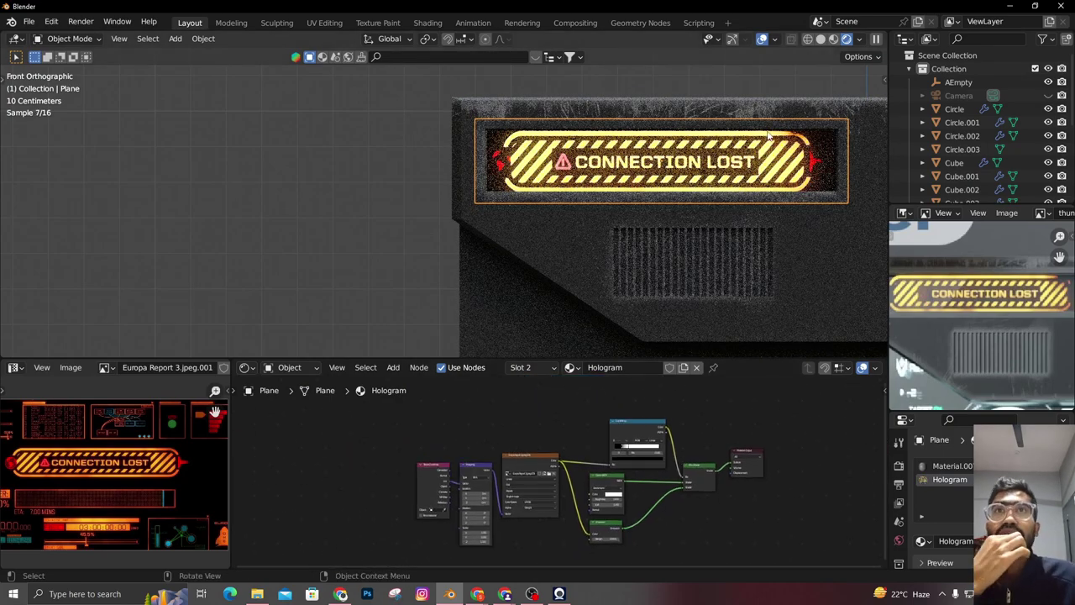
# Select the round ring and disc on the door's pointed corner and link the CONNECTION LOST screen's materials to them
pyautogui.scroll(-4, 759, 179)
pyautogui.keyDown('shift'); pyautogui.moveTo(724, 266); pyautogui.dragTo(653, 158, button='middle'); pyautogui.keyUp('shift')
pyautogui.scroll(4, 670, 294)
pyautogui.scroll(-6, 647, 280)
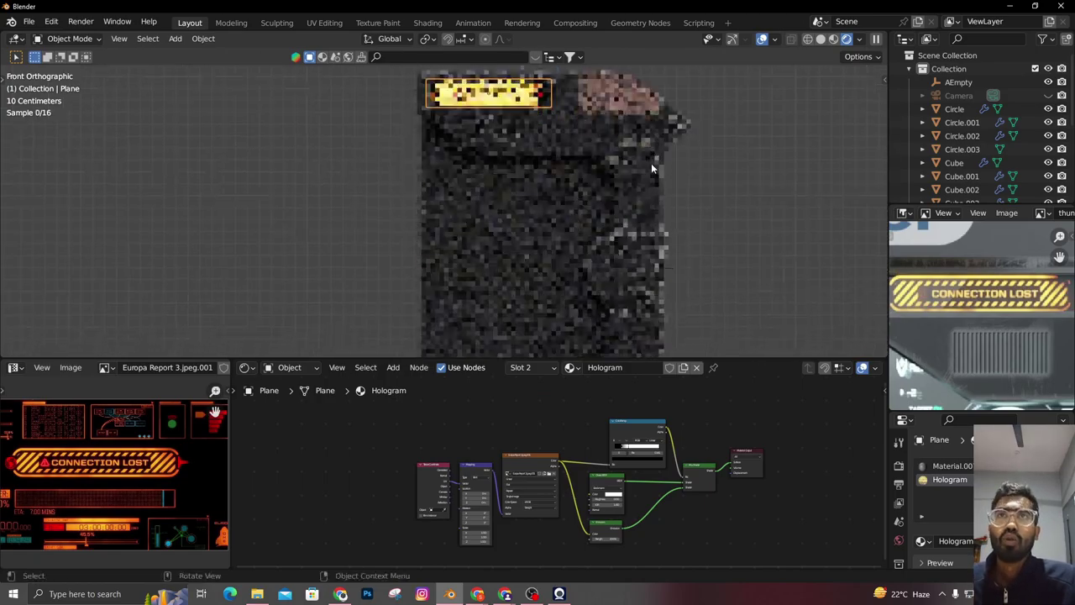
pyautogui.scroll(-3, 651, 158)
pyautogui.click(452, 273)
pyautogui.scroll(1, 581, 288)
pyautogui.scroll(4, 572, 273)
pyautogui.keyDown('shift'); pyautogui.moveTo(619, 331); pyautogui.dragTo(523, 147, button='middle'); pyautogui.keyUp('shift')
pyautogui.click(539, 236)
pyautogui.keyDown('shift'); pyautogui.moveTo(658, 235); pyautogui.dragTo(648, 314, button='middle'); pyautogui.keyUp('shift')
pyautogui.keyDown('shift'); pyautogui.click(610, 236); pyautogui.keyUp('shift')
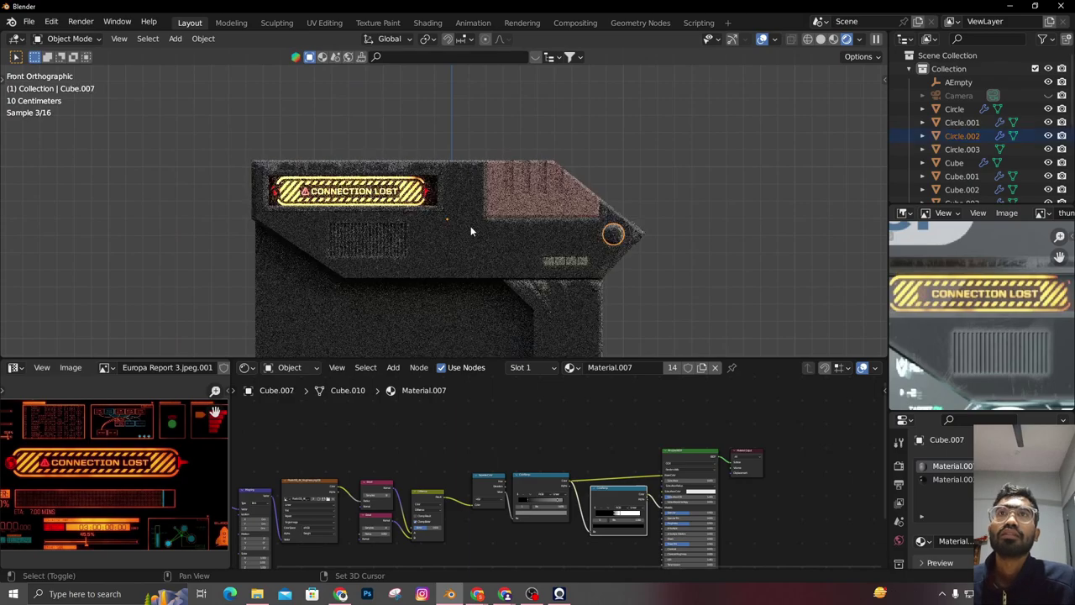
pyautogui.keyDown('shift'); pyautogui.click(391, 198); pyautogui.keyUp('shift')
pyautogui.hotkey('ctrl', 'l')
pyautogui.click(389, 199)
# Isolate the round ring and disc pieces in local view and select the disc
pyautogui.scroll(-3, 537, 233)
pyautogui.keyDown('shift'); pyautogui.moveTo(572, 242); pyautogui.dragTo(598, 137, button='middle'); pyautogui.keyUp('shift')
pyautogui.click(571, 116)
pyautogui.keyDown('shift'); pyautogui.moveTo(638, 352); pyautogui.dragTo(648, 303, button='middle'); pyautogui.keyUp('shift')
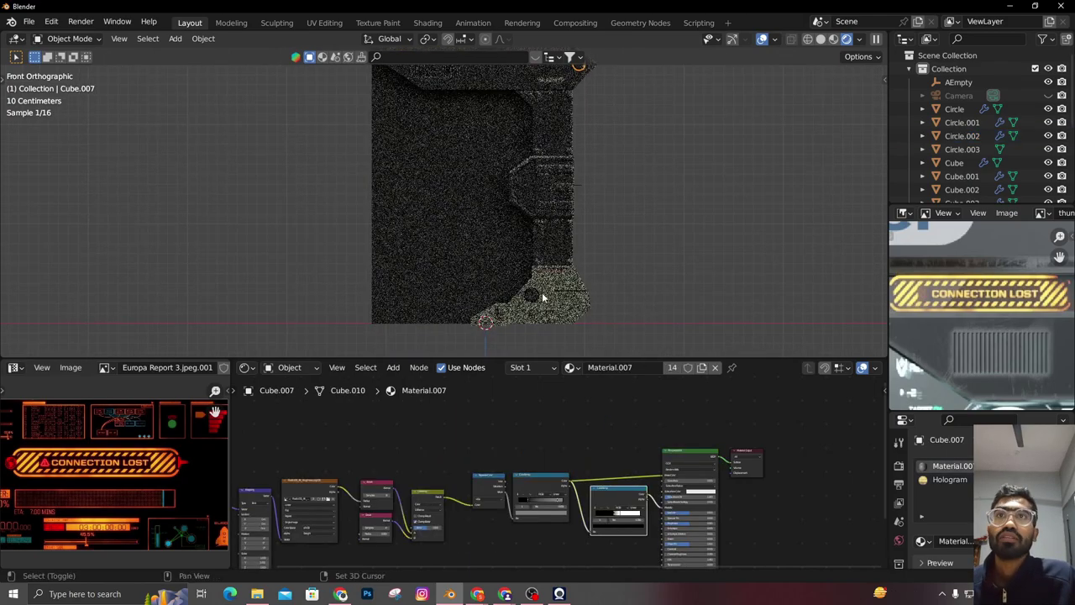
pyautogui.keyDown('shift'); pyautogui.click(536, 296); pyautogui.keyUp('shift')
pyautogui.press('KP_Divide')
pyautogui.keyDown('shift'); pyautogui.moveTo(595, 139); pyautogui.dragTo(551, 307, button='middle'); pyautogui.keyUp('shift')
pyautogui.keyDown('shift'); pyautogui.moveTo(521, 162); pyautogui.dragTo(547, 259, button='middle'); pyautogui.keyUp('shift')
pyautogui.click(475, 216)
# Assign Hologram to the disc's selected faces and Material.007 to its remaining faces in Edit Mode
pyautogui.press('Tab')
pyautogui.click(937, 481)
pyautogui.click(932, 542)
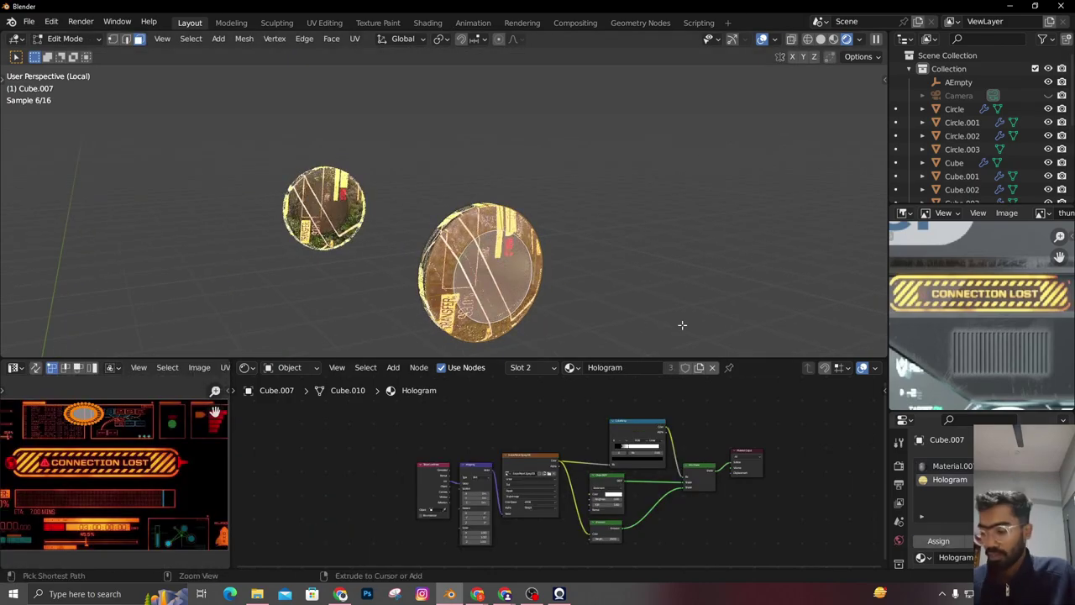
pyautogui.hotkey('ctrl', 'i')
pyautogui.click(930, 467)
pyautogui.click(930, 542)
pyautogui.moveTo(530, 321); pyautogui.dragTo(476, 223, button='middle')
pyautogui.press('Tab')
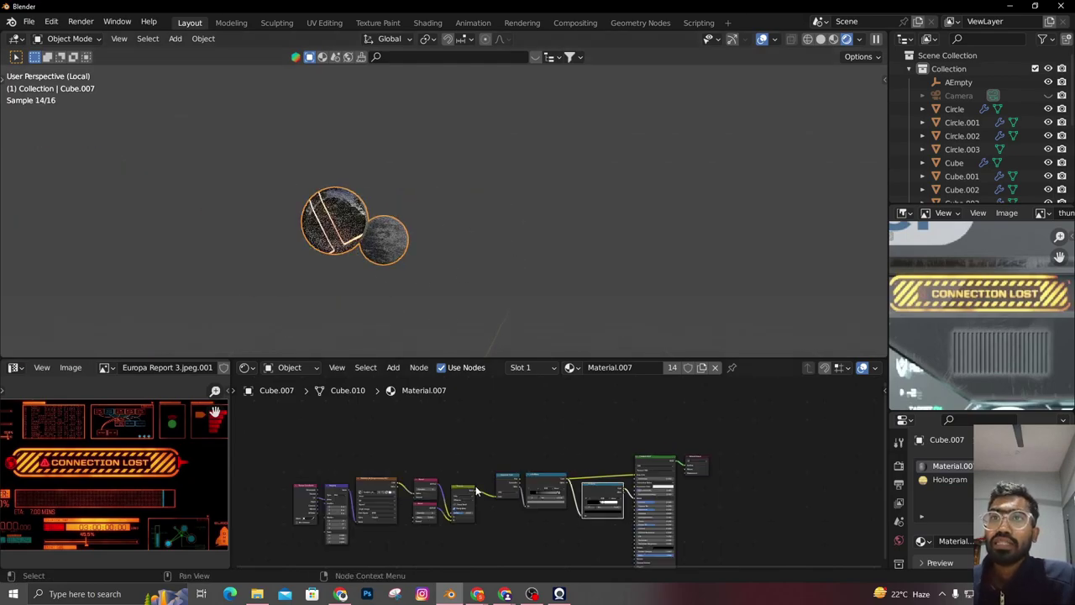
# Make the disc's Hologram material a single-user copy and replace its texture image with the Unity Asset Store Game Making JPEG
pyautogui.scroll(2, 489, 463)
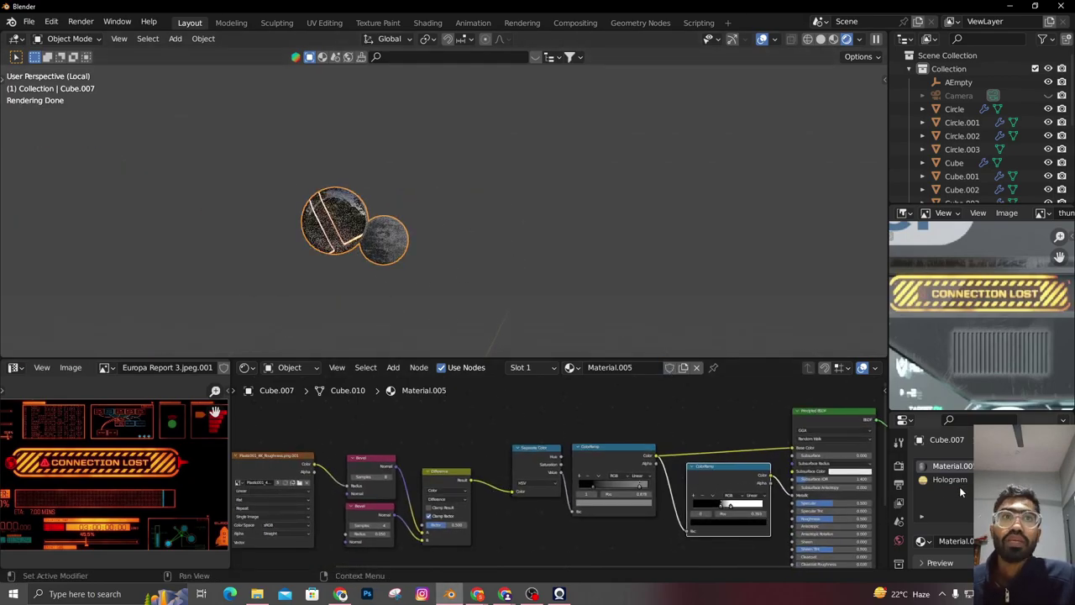
pyautogui.click(949, 480)
pyautogui.click(671, 368)
pyautogui.scroll(4, 656, 470)
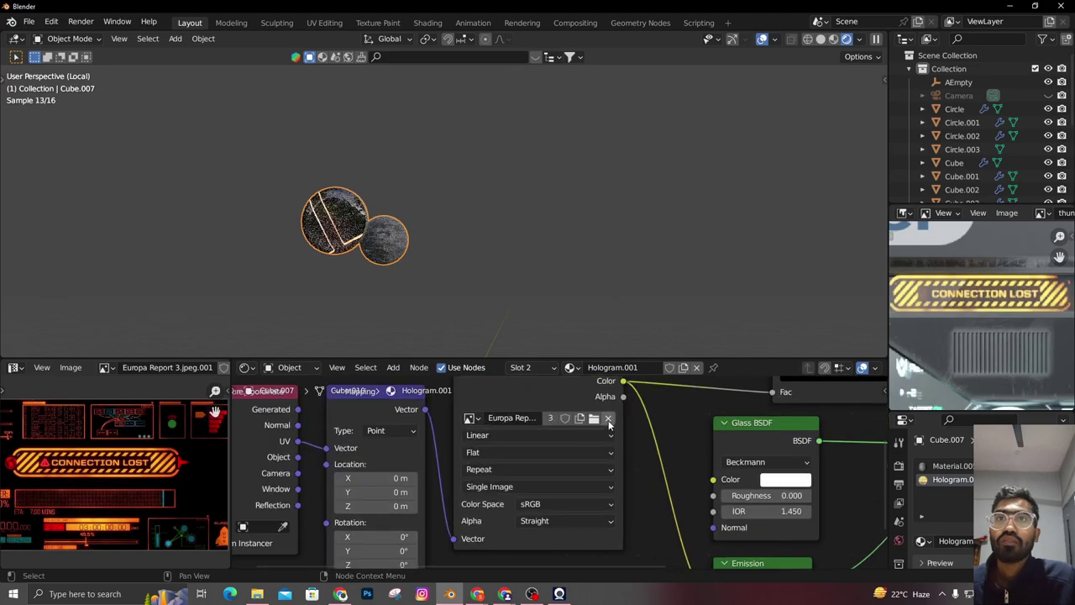
pyautogui.click(610, 419)
pyautogui.click(592, 420)
pyautogui.click(260, 286)
pyautogui.click(501, 290)
pyautogui.click(804, 185)
pyautogui.click(768, 480)
pyautogui.moveTo(370, 252); pyautogui.dragTo(455, 259, button='middle')
pyautogui.scroll(2, 457, 260)
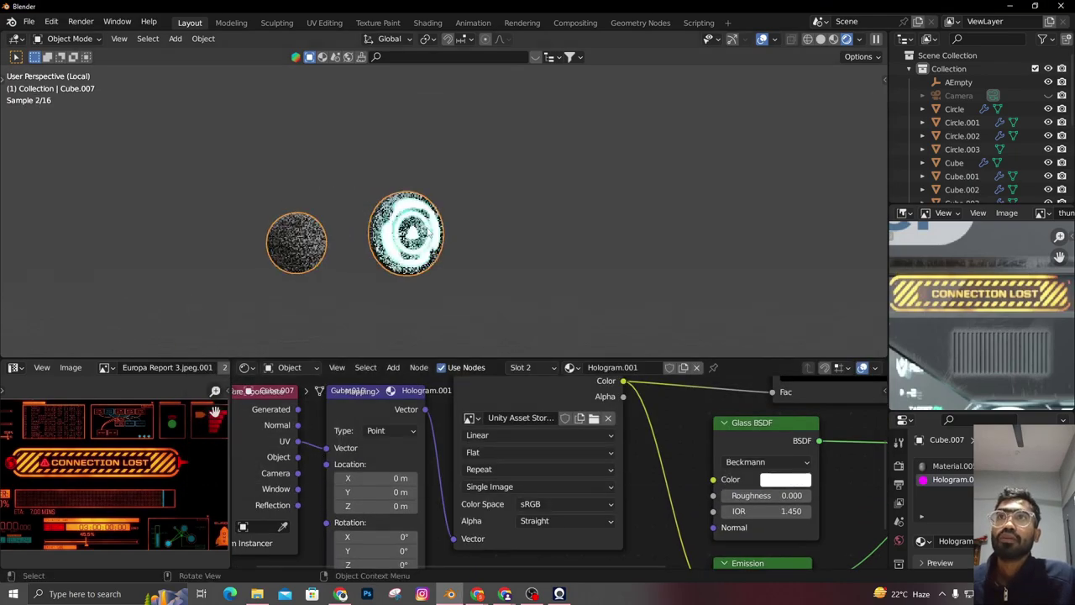
# Assign Material.007 to the rim faces of the Circle.002 ring and Hologram to its inner faces
pyautogui.scroll(-9, 457, 260)
pyautogui.moveTo(475, 182); pyautogui.dragTo(473, 173, button='middle')
pyautogui.click(420, 218)
pyautogui.press('KP_Decimal')
pyautogui.press('KP_1')
pyautogui.moveTo(490, 225); pyautogui.dragTo(544, 243, button='middle')
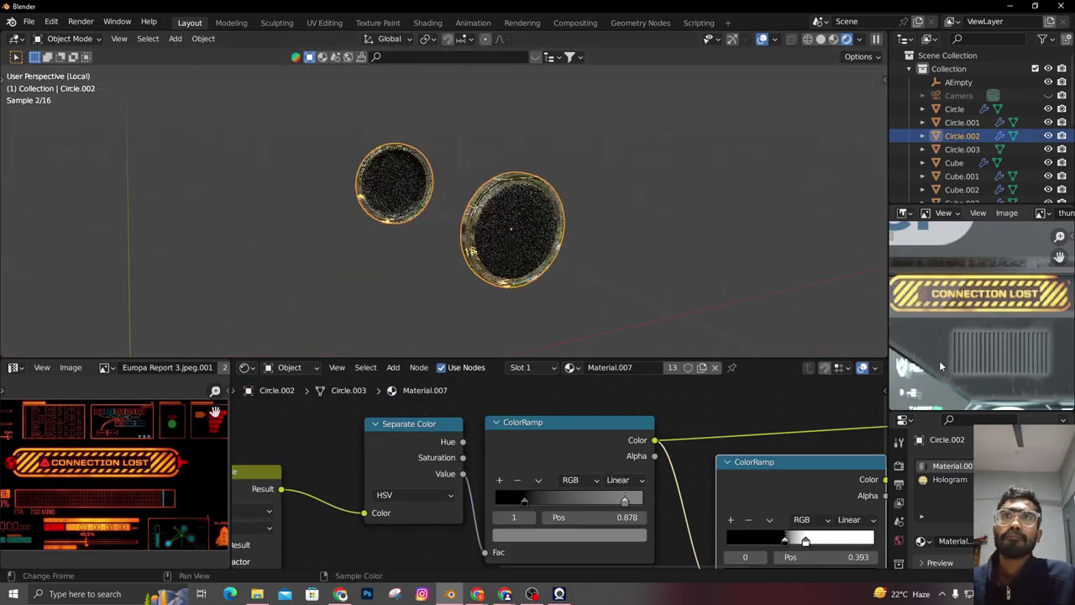
pyautogui.press('Tab')
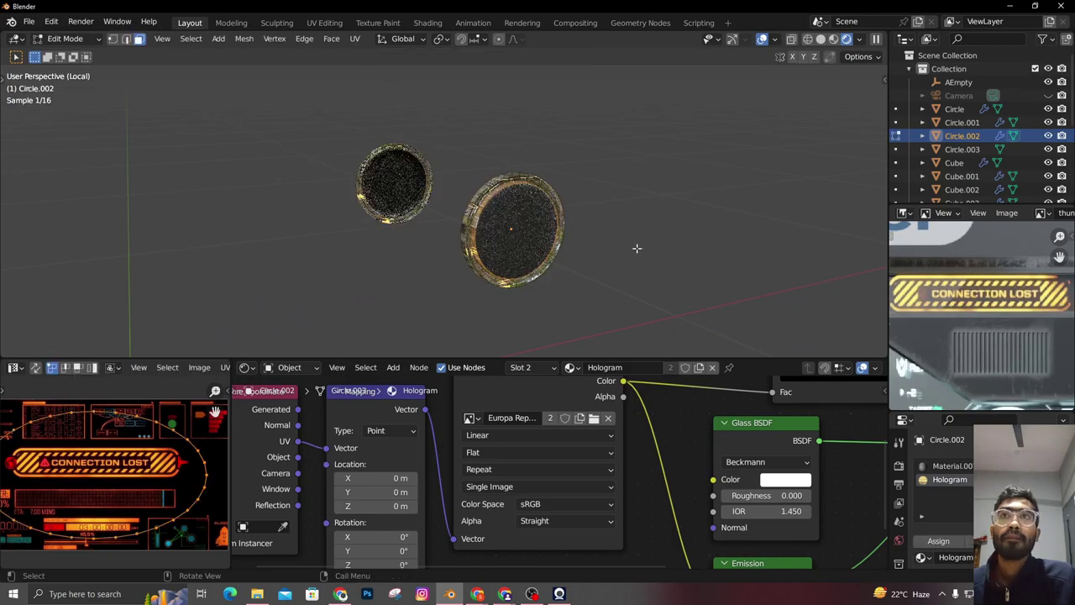
pyautogui.press('a')
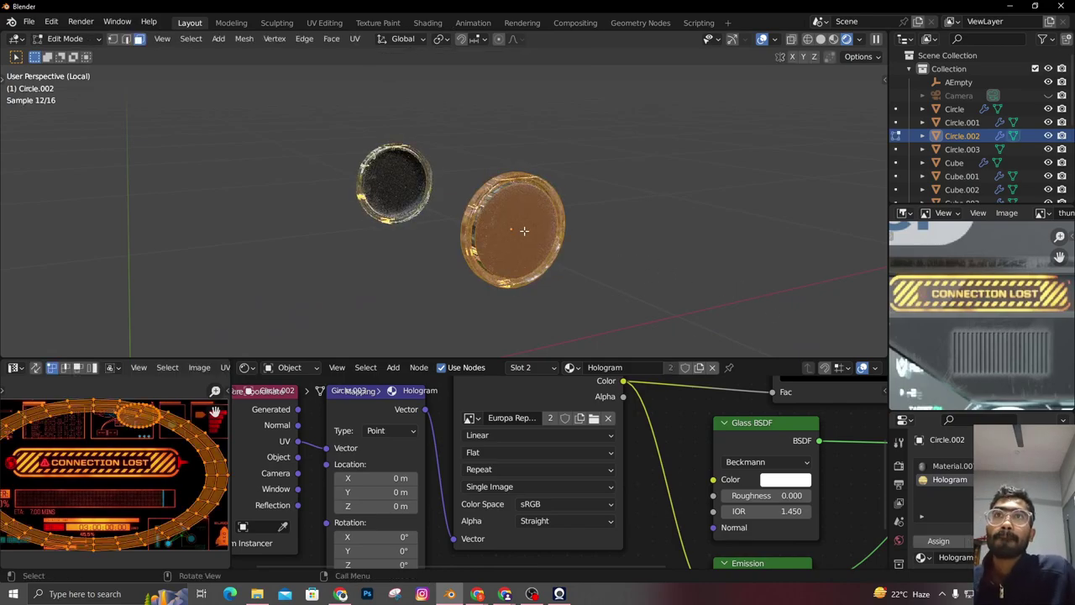
pyautogui.click(524, 231)
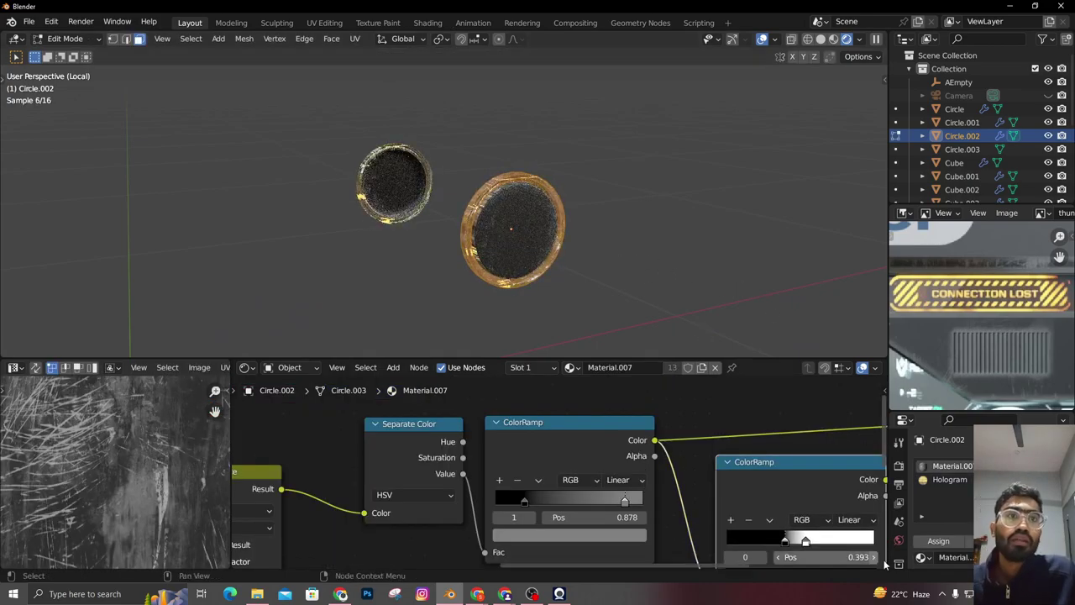
pyautogui.click(921, 542)
pyautogui.hotkey('ctrl', 'i')
pyautogui.click(943, 479)
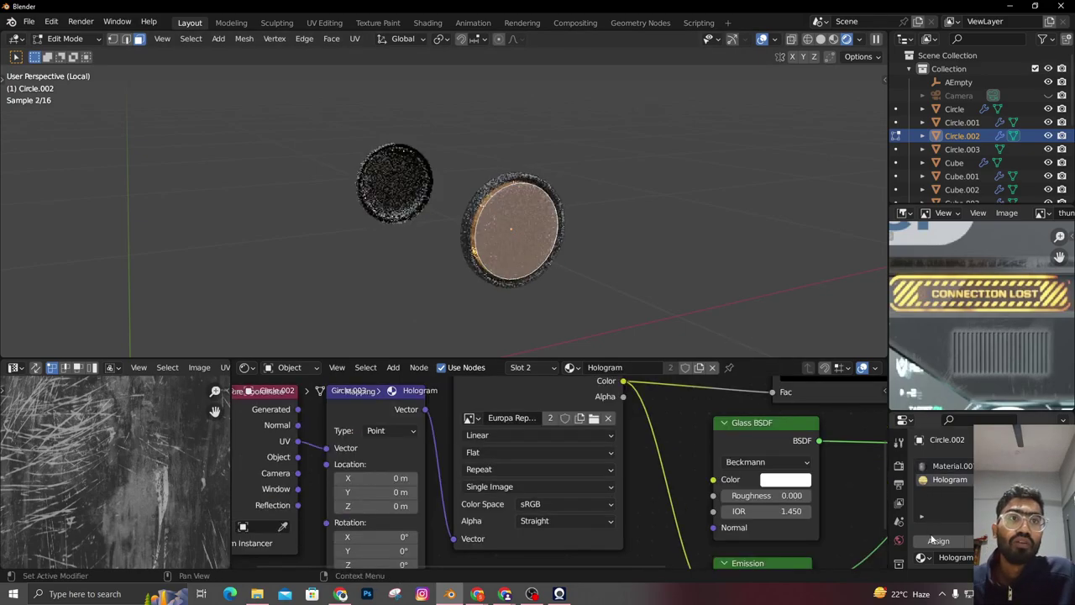
pyautogui.click(927, 541)
pyautogui.press('Tab')
pyautogui.scroll(-5, 561, 232)
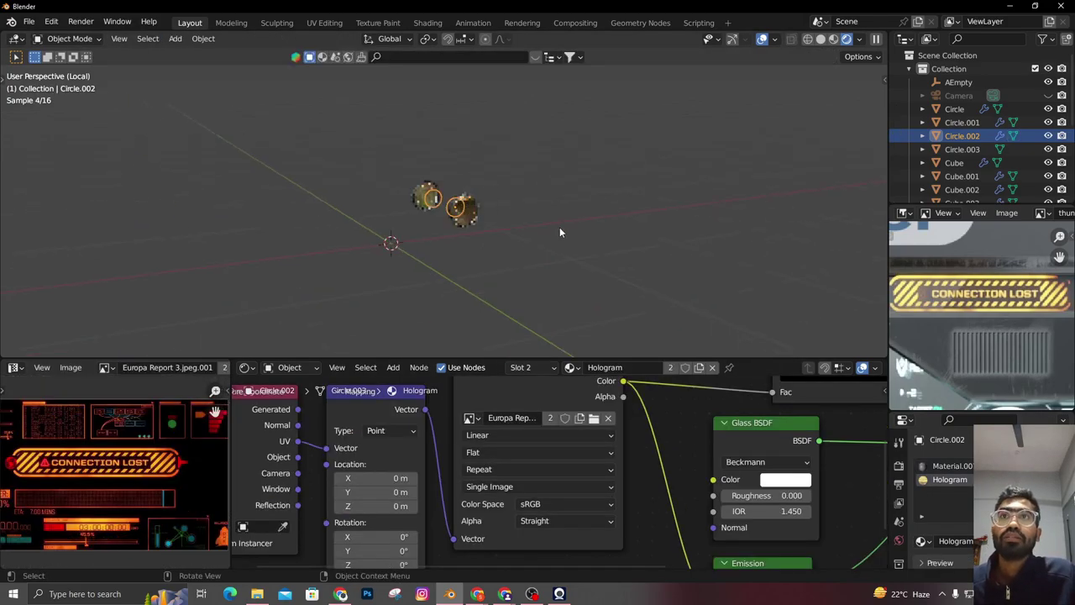
# Replace the ring's Hologram material with Hologram.001, inspect the glowing emblem, and leave local view
pyautogui.click(569, 367)
pyautogui.click(638, 428)
pyautogui.scroll(4, 465, 200)
pyautogui.moveTo(465, 200); pyautogui.dragTo(504, 211, button='middle')
pyautogui.scroll(-5, 546, 484)
pyautogui.moveTo(546, 485); pyautogui.dragTo(483, 504, button='middle')
pyautogui.scroll(2, 539, 515)
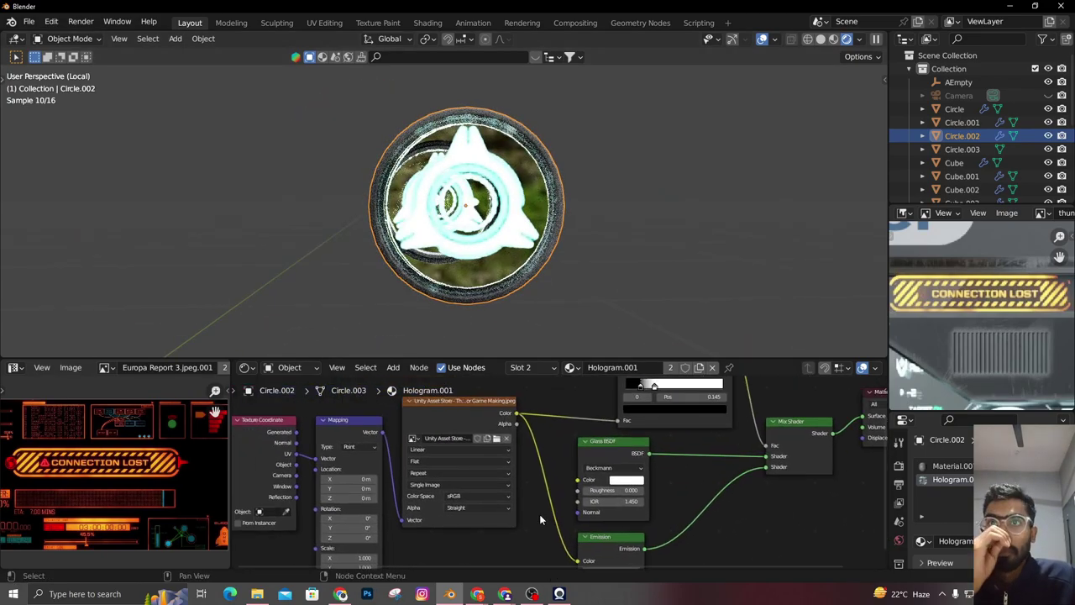
pyautogui.scroll(5, 554, 504)
pyautogui.moveTo(579, 479); pyautogui.dragTo(523, 491, button='middle')
pyautogui.moveTo(479, 212); pyautogui.dragTo(437, 239, button='middle')
pyautogui.scroll(-5, 512, 206)
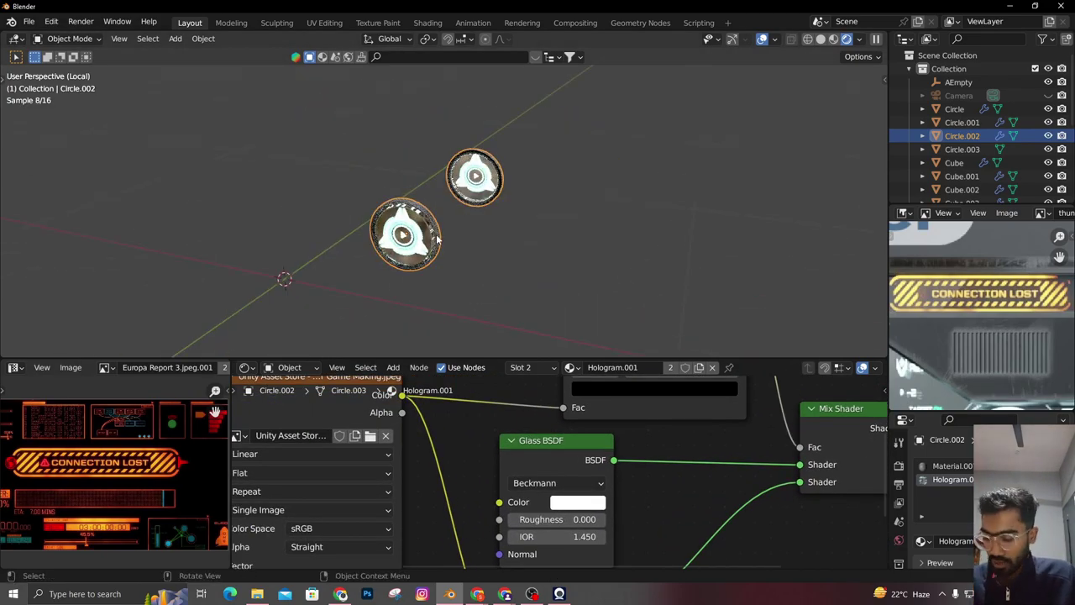
pyautogui.press('KP_Divide')
# Examine the angular side bracket on the door and its yellow 00:00 display in the reference image
pyautogui.keyDown('shift'); pyautogui.moveTo(617, 213); pyautogui.dragTo(588, 350, button='middle'); pyautogui.keyUp('shift')
pyautogui.scroll(5, 588, 350)
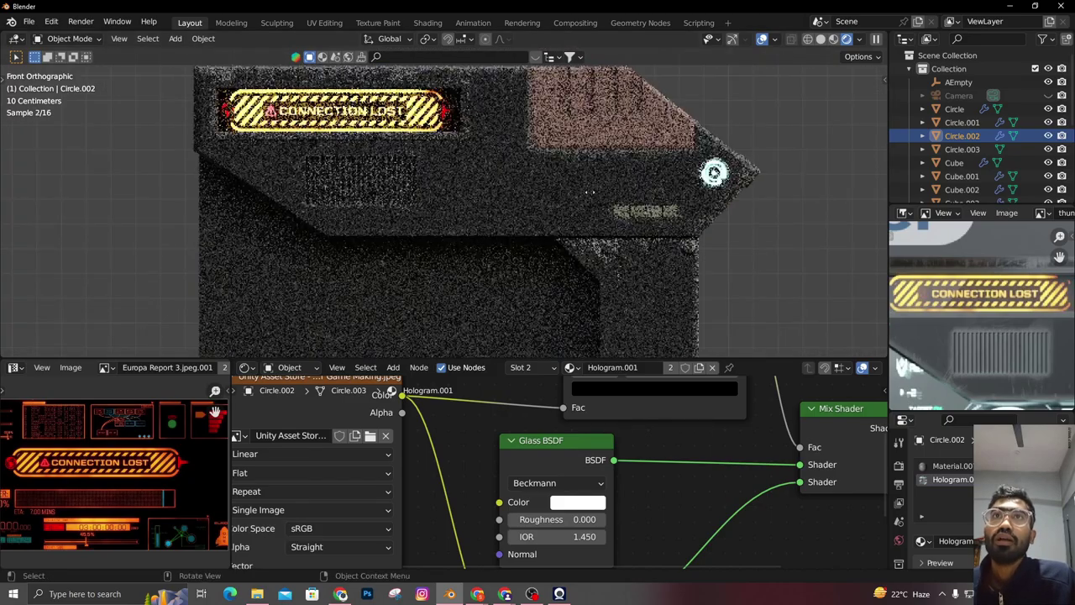
pyautogui.scroll(-4, 590, 193)
pyautogui.keyDown('shift'); pyautogui.moveTo(593, 239); pyautogui.dragTo(622, 119, button='middle'); pyautogui.keyUp('shift')
pyautogui.scroll(4, 613, 134)
pyautogui.click(600, 160)
pyautogui.scroll(-6, 972, 375)
pyautogui.moveTo(972, 374); pyautogui.dragTo(928, 259, button='middle')
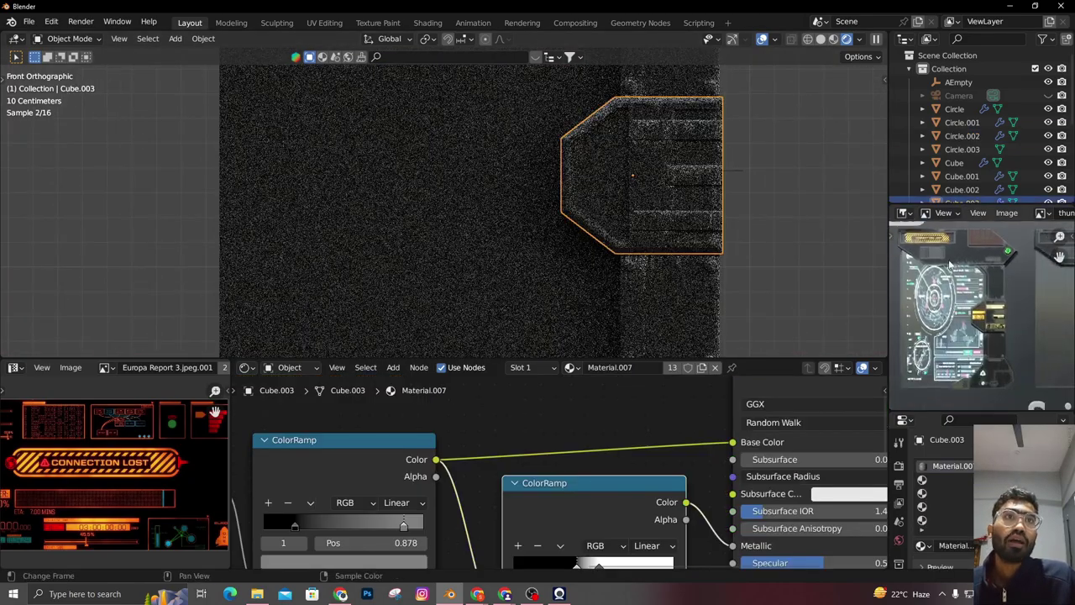
pyautogui.scroll(5, 929, 259)
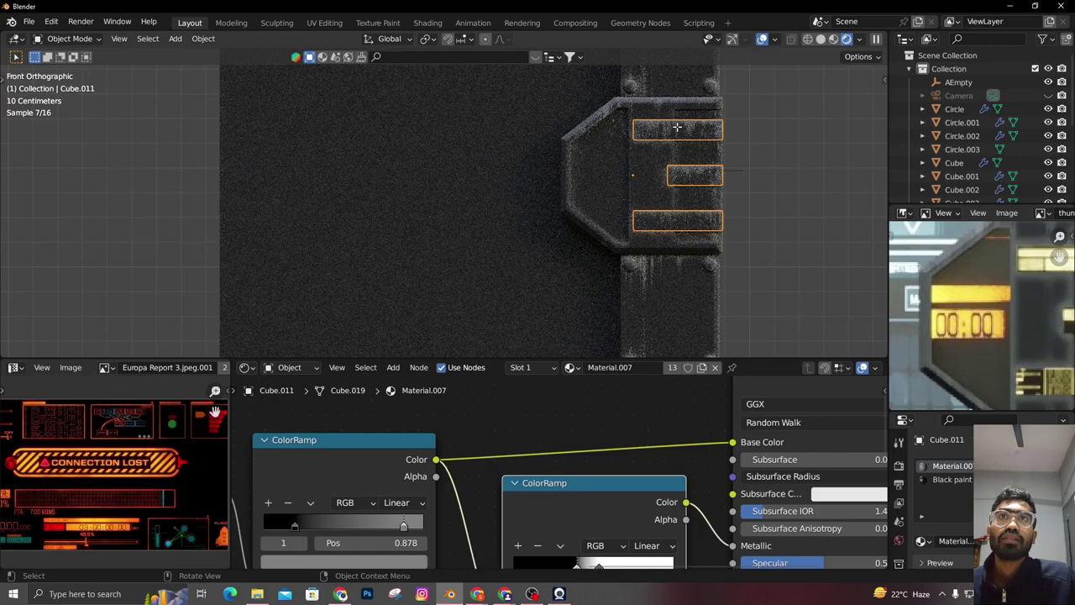
# Isolate the bracket's three bars in local view and select their front faces in Edit Mode
pyautogui.press('Tab')
pyautogui.moveTo(677, 127); pyautogui.dragTo(500, 220, button='middle')
pyautogui.press('/')
pyautogui.keyDown('shift'); pyautogui.click(500, 220); pyautogui.keyUp('shift')
pyautogui.click(485, 137)
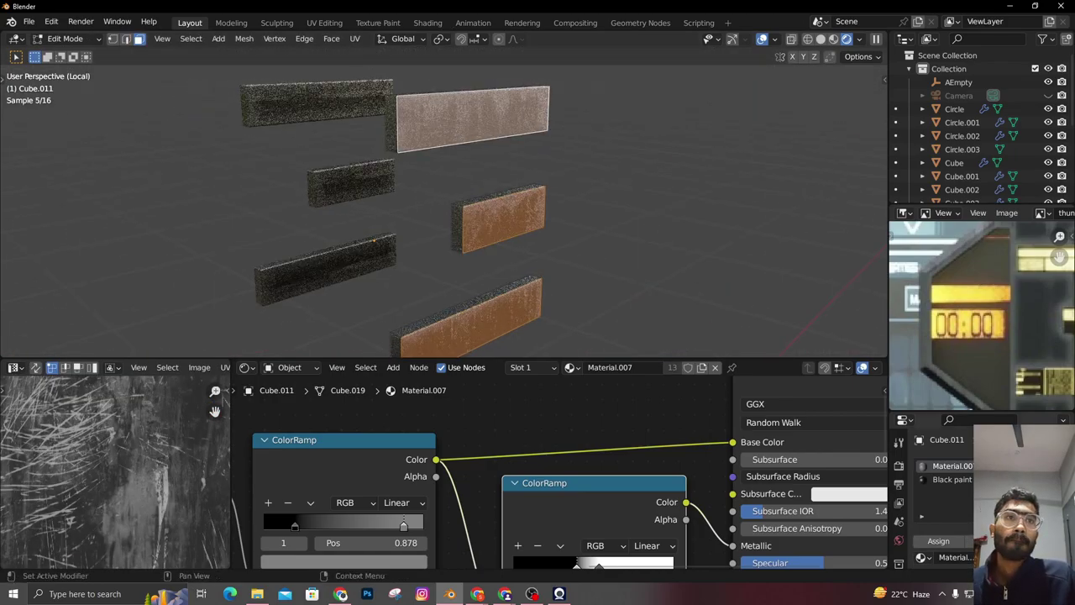
# Remove the bars' Black paint slot, add one with Hologram, and assign it to the selected front faces
pyautogui.click(987, 480)
pyautogui.click(1063, 480)
pyautogui.press('Tab')
pyautogui.click(1064, 480)
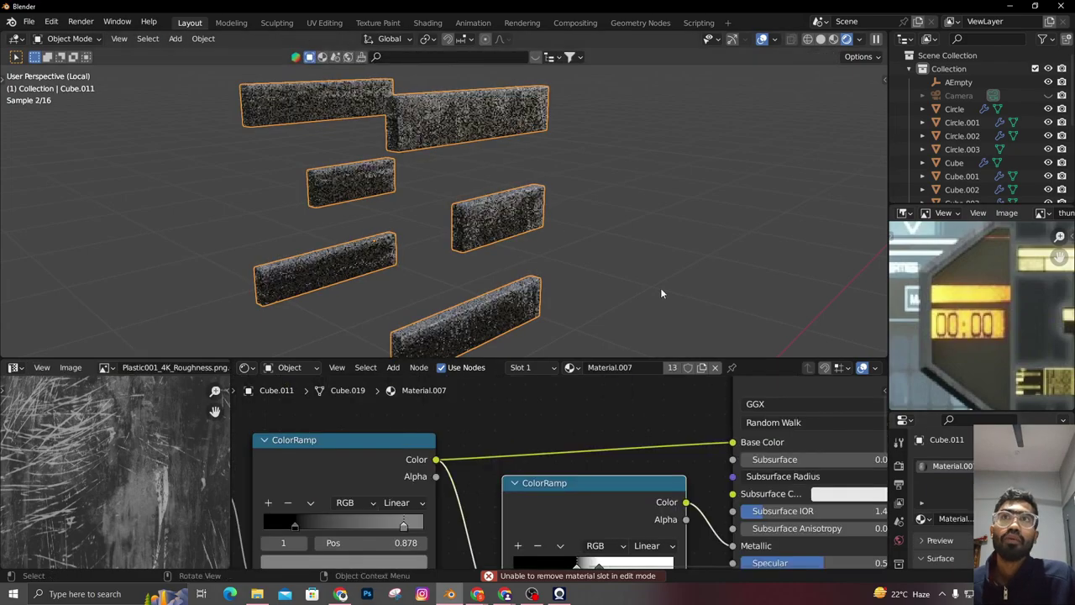
pyautogui.press('Tab')
pyautogui.click(1064, 466)
pyautogui.click(924, 557)
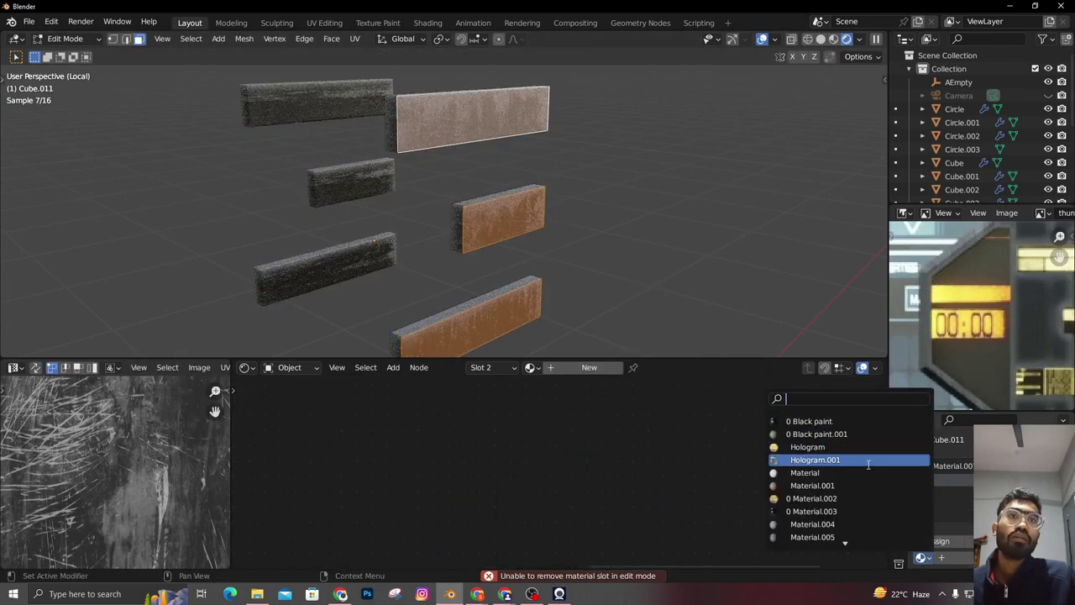
pyautogui.click(831, 447)
pyautogui.click(943, 541)
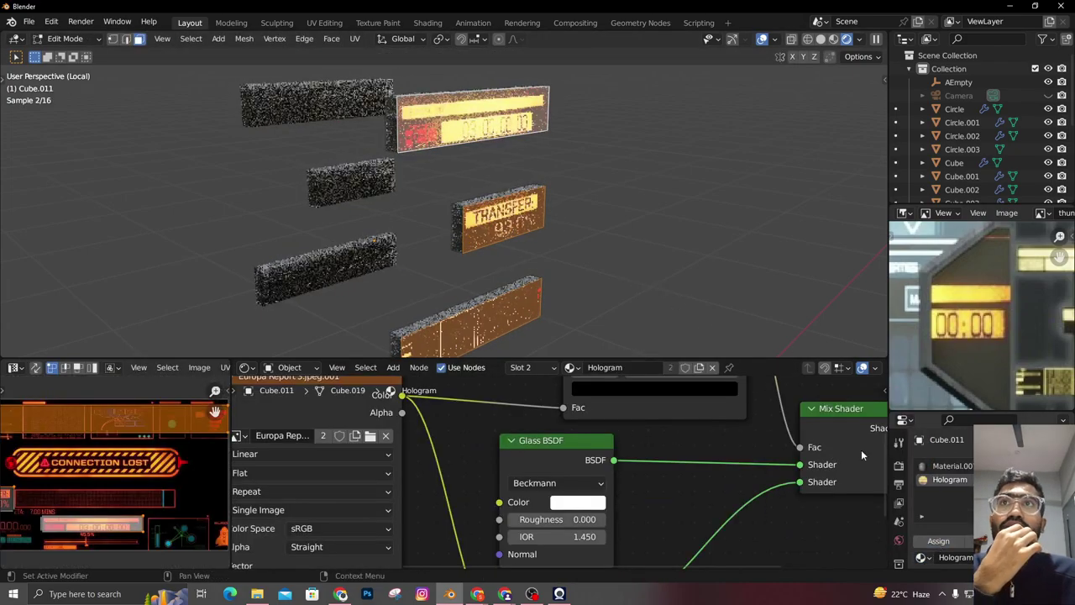
pyautogui.scroll(-1, 612, 238)
pyautogui.press('Tab')
# Select the lowest bar's front face in Edit Mode, scale down its UVs and reposition them on the hologram image
pyautogui.scroll(1, 571, 240)
pyautogui.moveTo(611, 237); pyautogui.dragTo(477, 288, button='middle')
pyautogui.scroll(-4, 543, 262)
pyautogui.scroll(2, 478, 239)
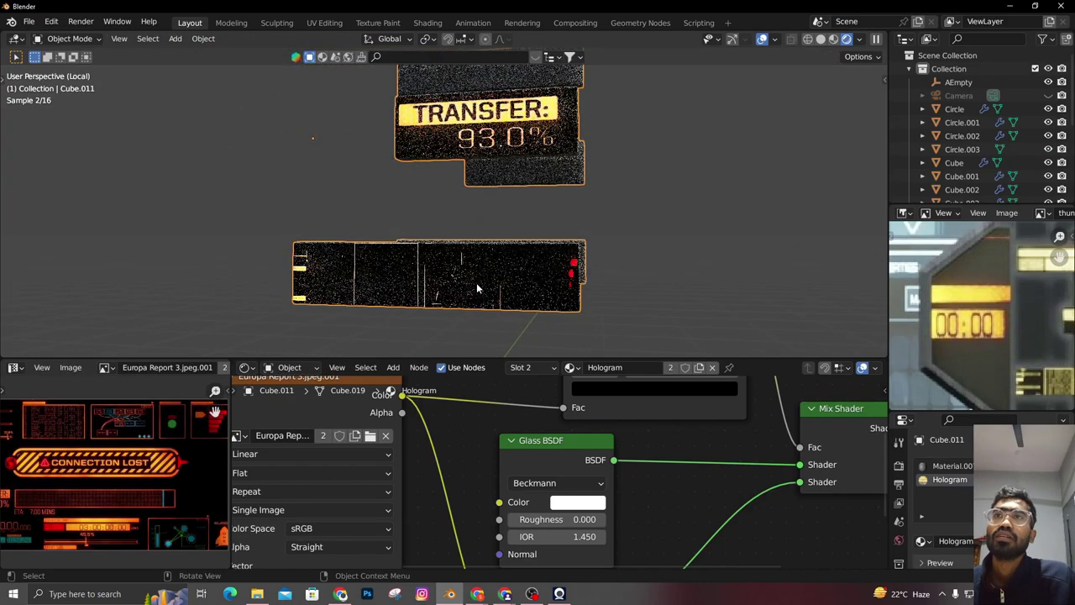
pyautogui.press('Tab')
pyautogui.click(476, 285)
pyautogui.scroll(-5, 89, 497)
pyautogui.scroll(6, 102, 487)
pyautogui.scroll(-4, 112, 486)
pyautogui.scroll(5, 117, 501)
pyautogui.scroll(-3, 182, 527)
pyautogui.press('s')
pyautogui.click(128, 495)
pyautogui.scroll(1, 128, 495)
pyautogui.press('g')
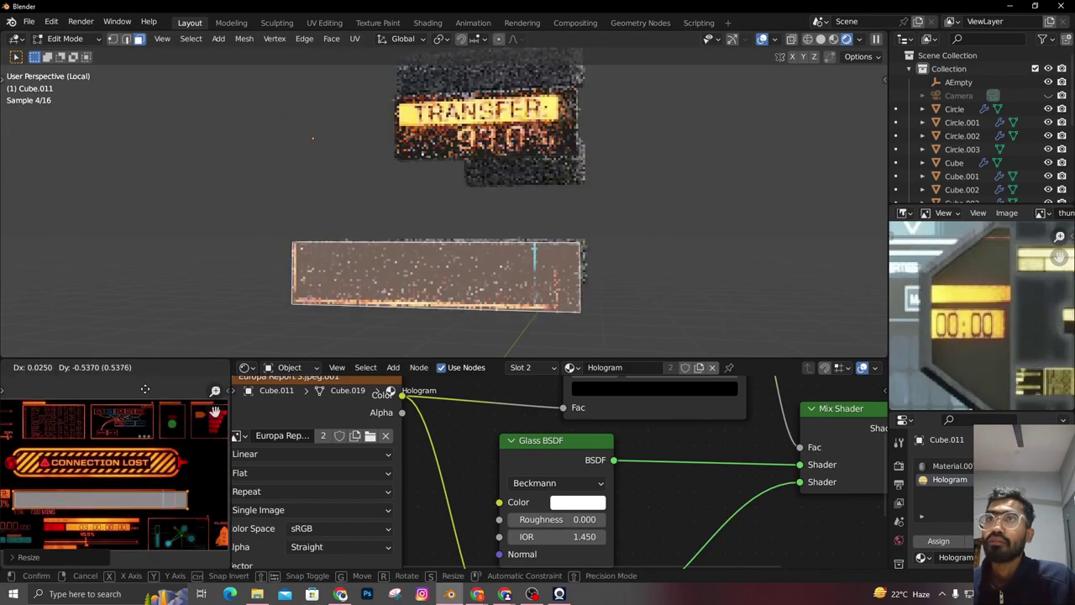
pyautogui.click(149, 429)
# Shrink the face's UVs further, narrow them along X, and move them beside the 03:00:00:00 readout
pyautogui.scroll(-3, 156, 479)
pyautogui.press('s')
pyautogui.click(148, 512)
pyautogui.scroll(4, 148, 499)
pyautogui.scroll(1, 111, 513)
pyautogui.press('s')
pyautogui.press('x')
pyautogui.click(139, 502)
pyautogui.scroll(1, 140, 501)
pyautogui.press('g')
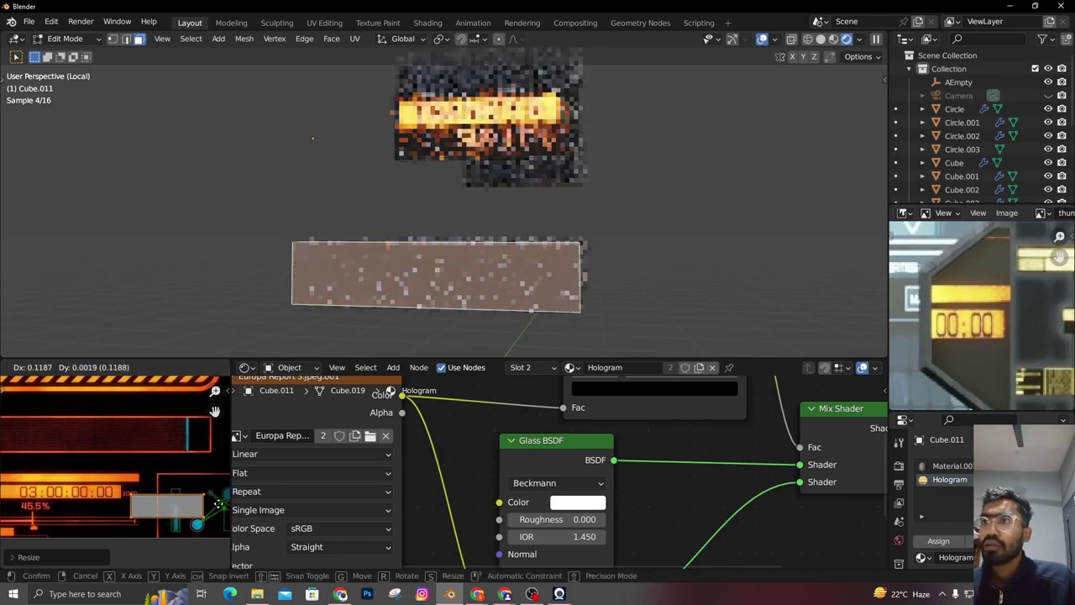
pyautogui.click(8, 514)
# Rotate the lowest bar's UVs by 90 degrees and fit them smaller over the orange 03:00:00:00 readout
pyautogui.write('r90')
pyautogui.press('Return')
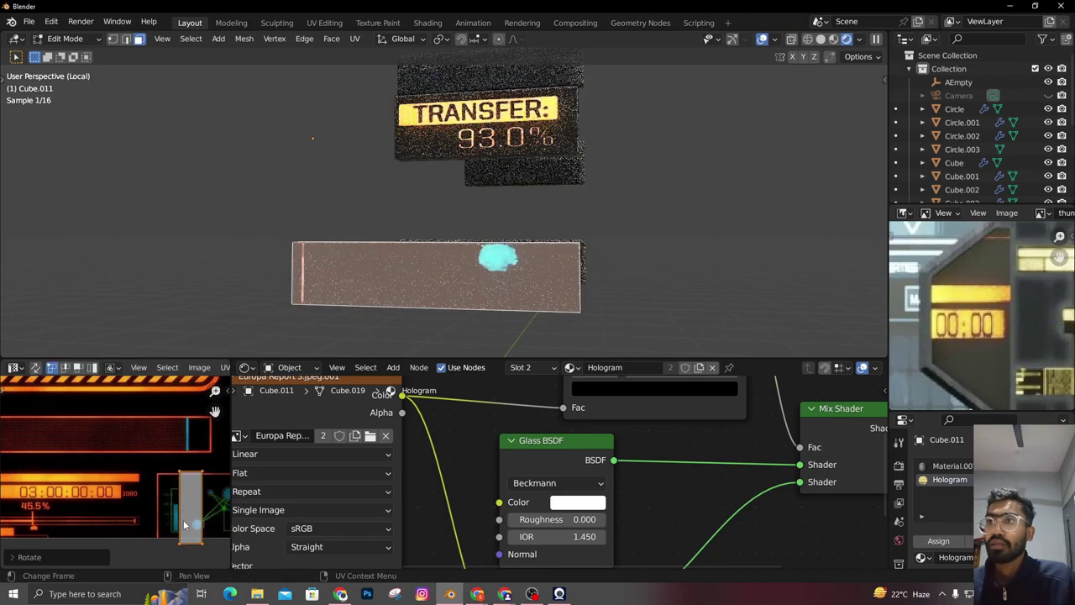
pyautogui.press('s')
pyautogui.click(188, 510)
pyautogui.press('g')
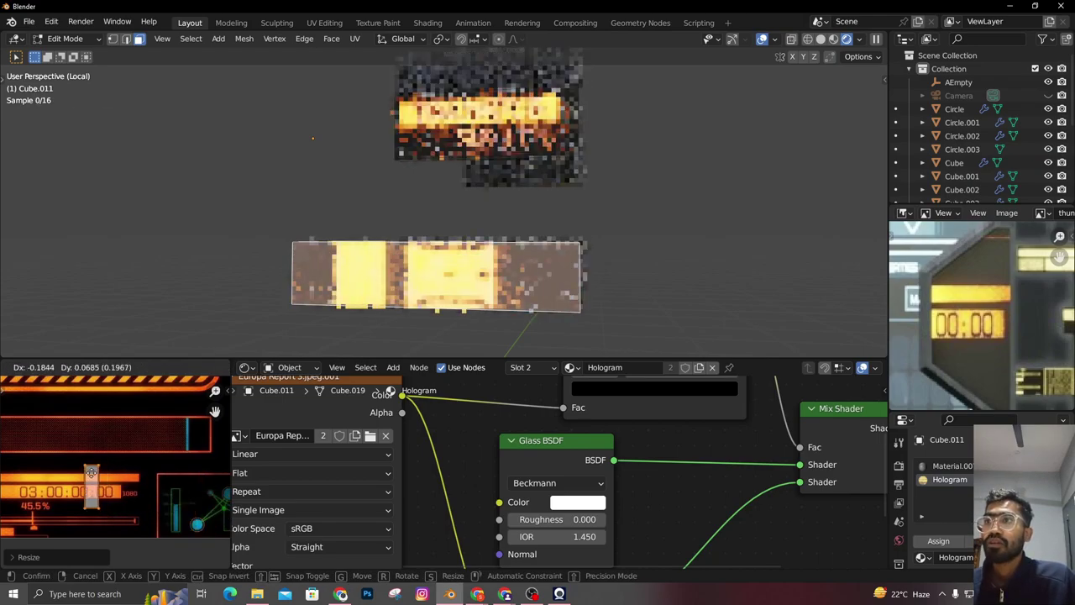
pyautogui.click(93, 467)
pyautogui.scroll(-7, 126, 466)
pyautogui.press('Tab')
pyautogui.scroll(-4, 521, 248)
pyautogui.moveTo(520, 249); pyautogui.dragTo(566, 266, button='middle')
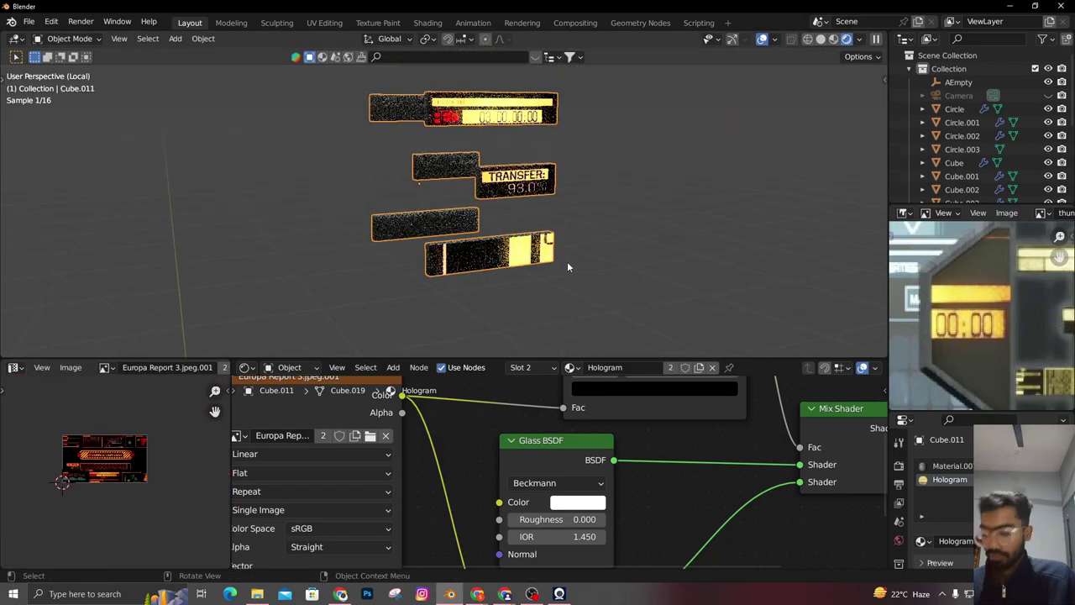
# Leave local view, select the angular side bracket, and remove its Material.007 slot
pyautogui.press('/')
pyautogui.scroll(3, 541, 206)
pyautogui.click(525, 201)
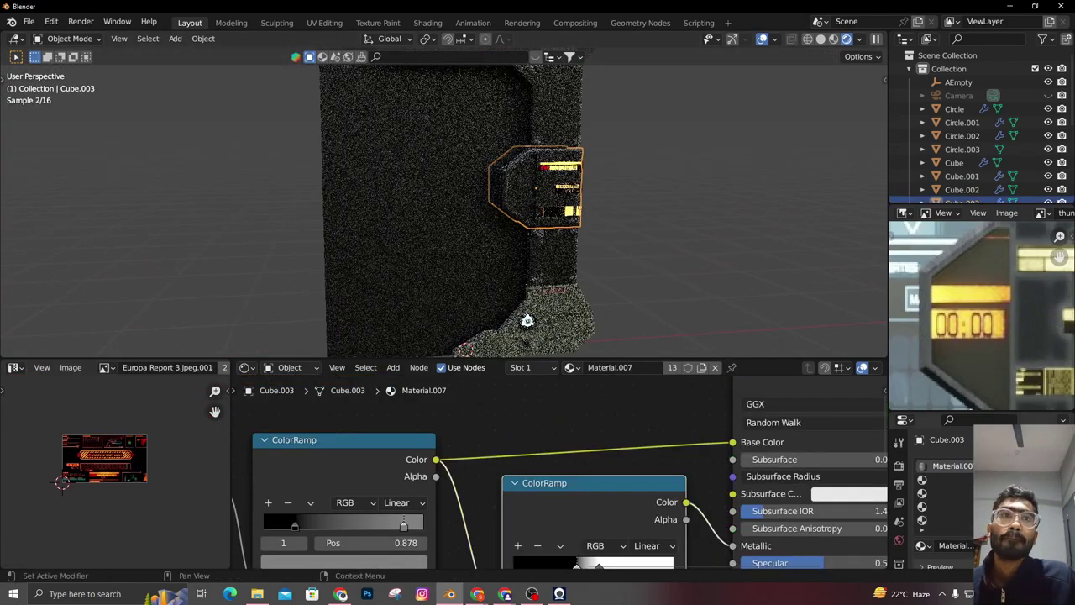
pyautogui.rightClick(959, 466)
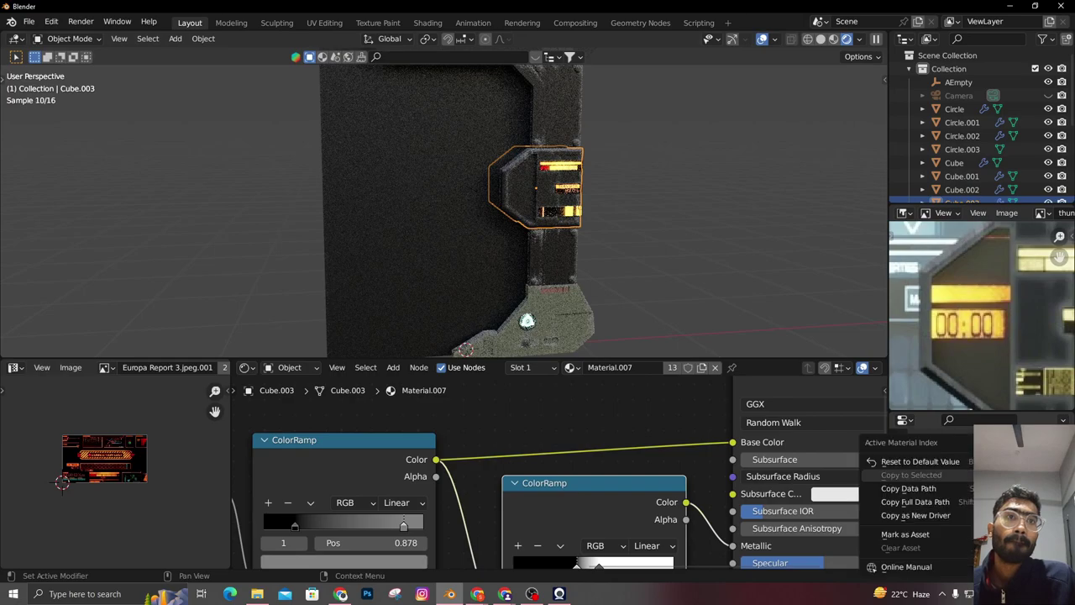
pyautogui.click(946, 519)
pyautogui.click(949, 466)
pyautogui.click(1062, 483)
pyautogui.rightClick(968, 481)
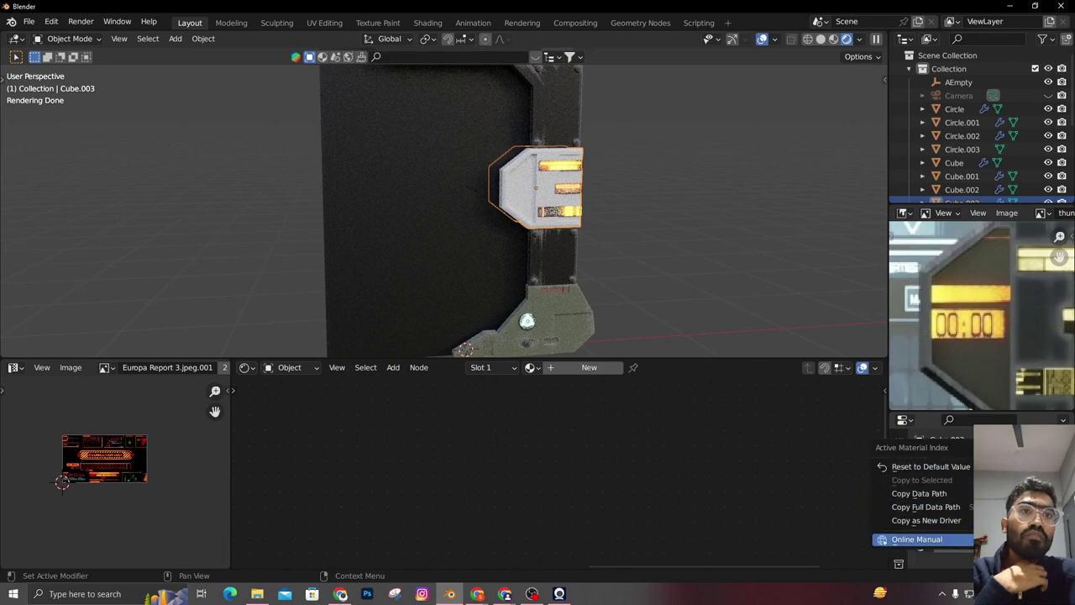
# Give the angular side bracket the Black paint material and assign it to all of its faces in Edit Mode
pyautogui.click(1063, 466)
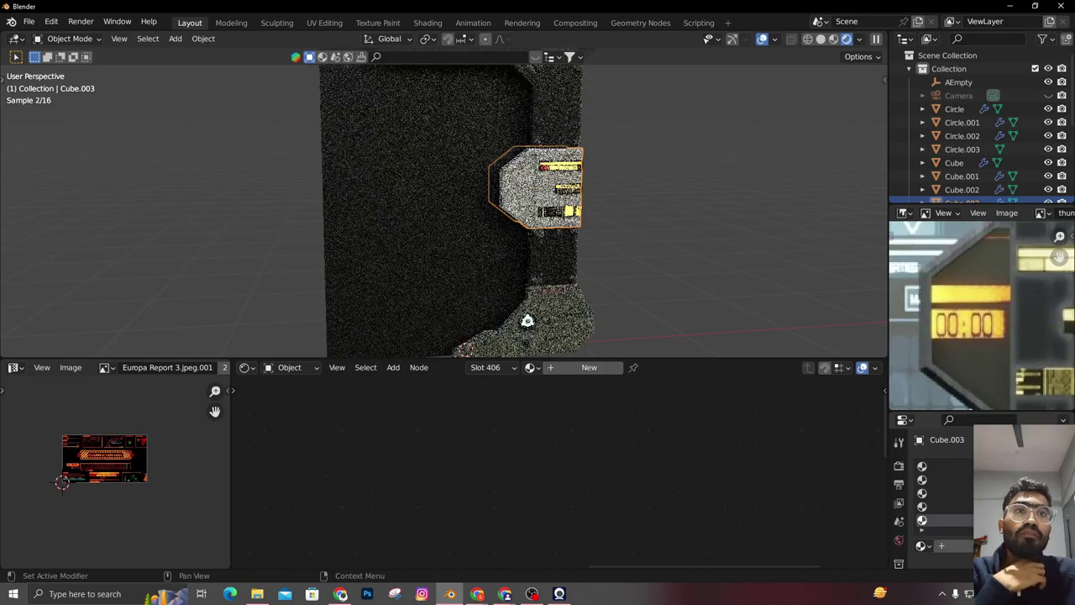
pyautogui.click(927, 546)
pyautogui.click(868, 409)
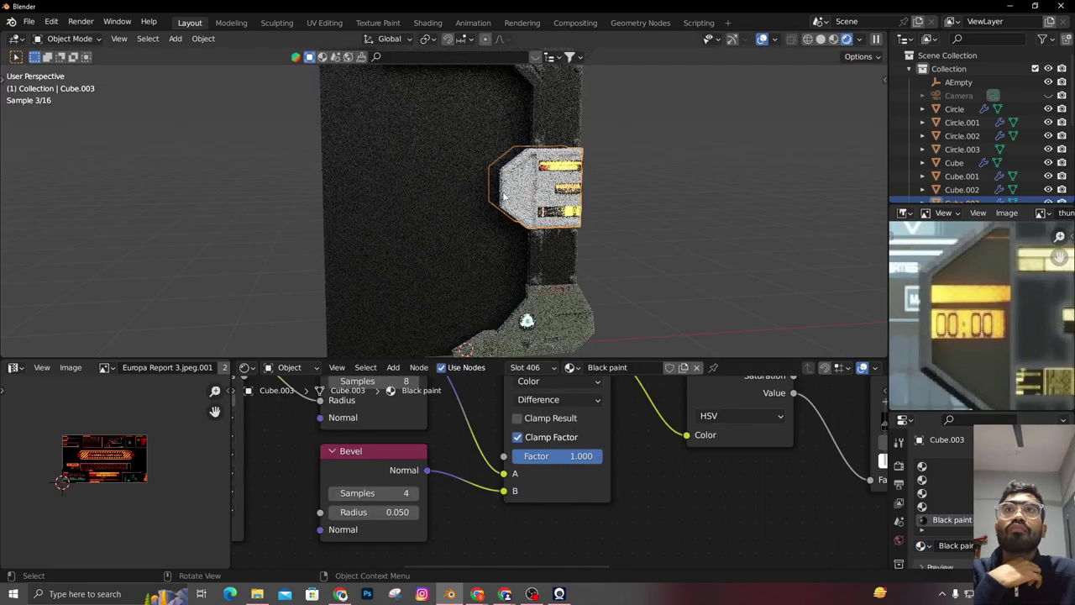
pyautogui.press('Tab')
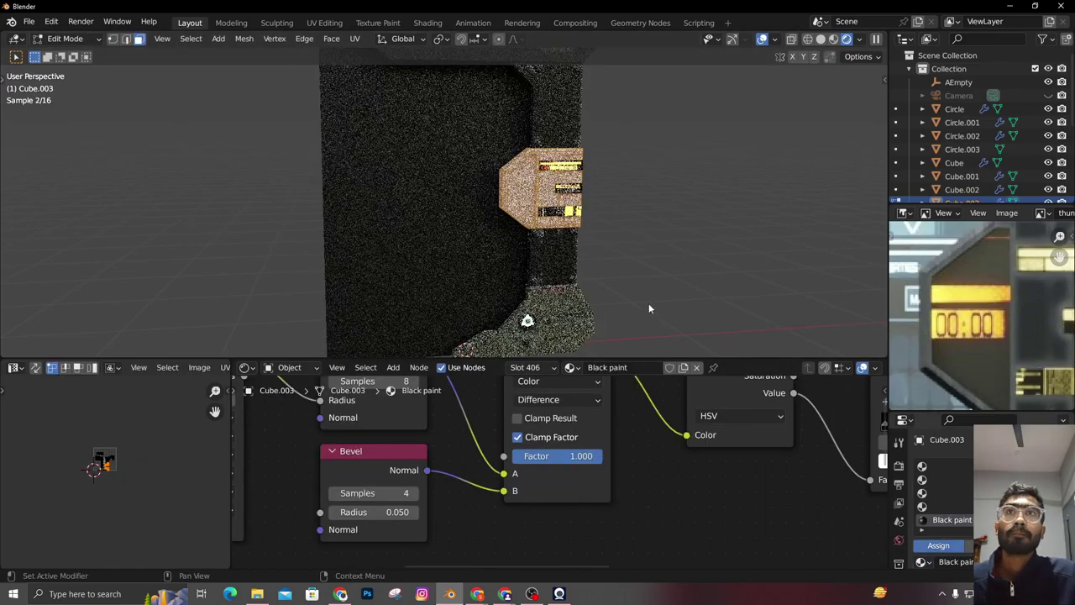
# Select the bracket's inset angled front face and assign the Hologram material to it using the slot above Black paint
pyautogui.click(523, 188)
pyautogui.click(956, 509)
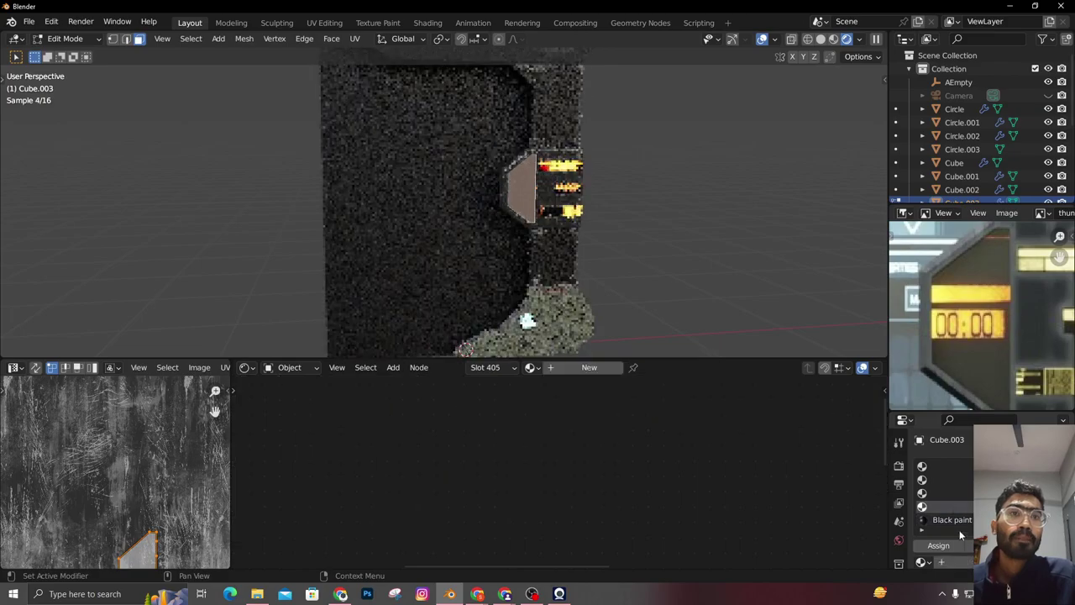
pyautogui.click(924, 562)
pyautogui.click(849, 451)
pyautogui.click(923, 546)
pyautogui.press('Tab')
pyautogui.scroll(-2, 699, 260)
pyautogui.scroll(4, 649, 244)
pyautogui.keyDown('shift'); pyautogui.moveTo(657, 245); pyautogui.dragTo(602, 277, button='middle'); pyautogui.keyUp('shift')
pyautogui.scroll(4, 606, 275)
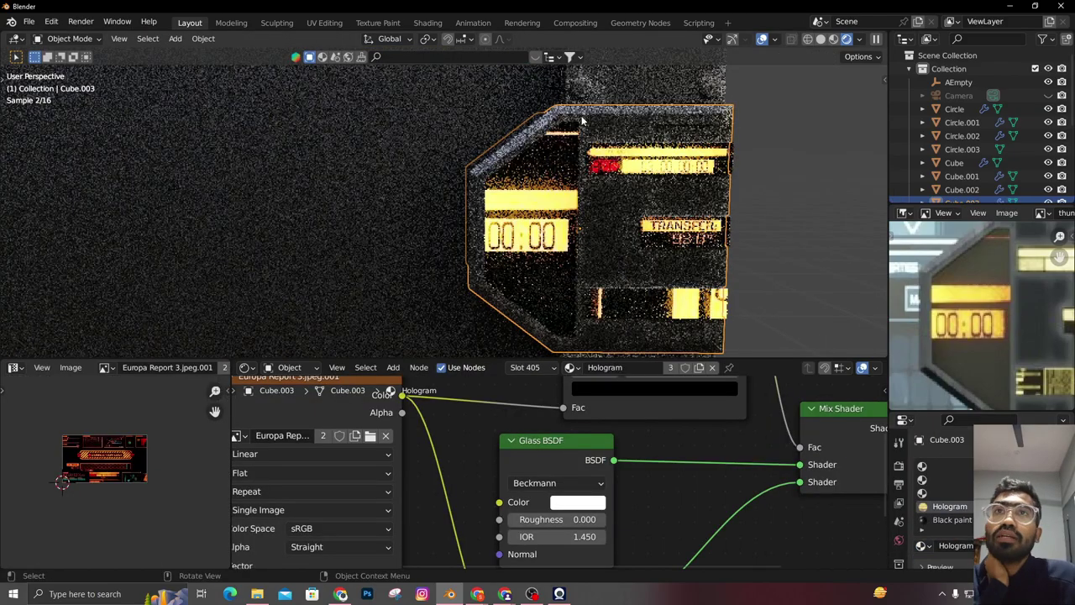
pyautogui.moveTo(670, 263)
pyautogui.mouseDown(button='middle')
pyautogui.moveTo(655, 167)
pyautogui.moveTo(744, 127)
pyautogui.moveTo(655, 238)
pyautogui.moveTo(715, 290)
pyautogui.moveTo(574, 274)
pyautogui.moveTo(684, 268)
pyautogui.mouseUp(button='middle')
# Select the large door panel and search the BlenderKit materials for glass
pyautogui.click(473, 245)
pyautogui.scroll(-7, 981, 316)
pyautogui.scroll(-4, 445, 315)
pyautogui.press('n')
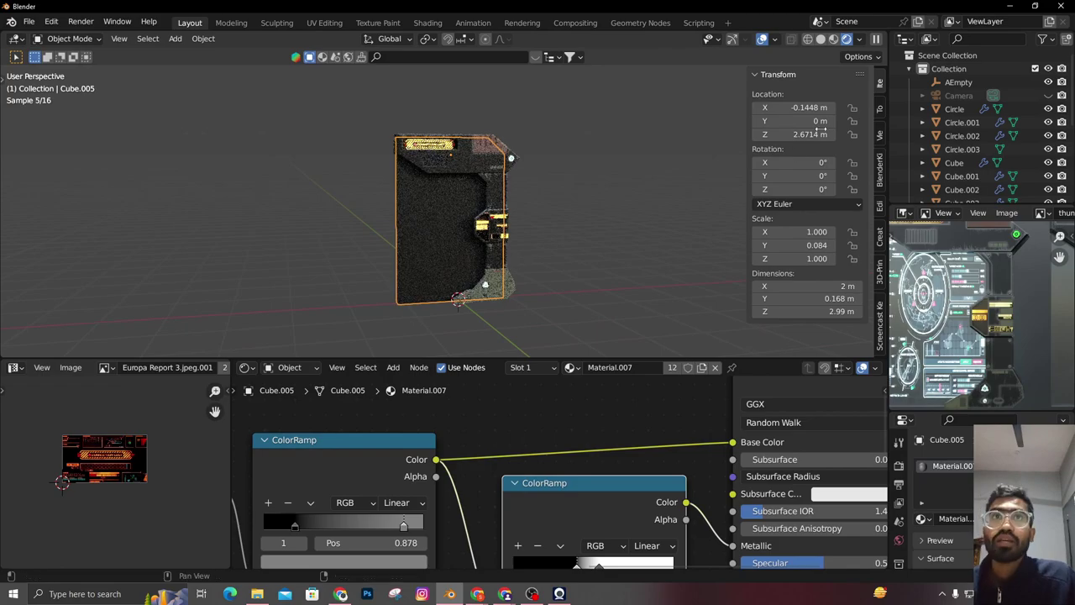
pyautogui.click(880, 305)
pyautogui.click(879, 273)
pyautogui.click(881, 172)
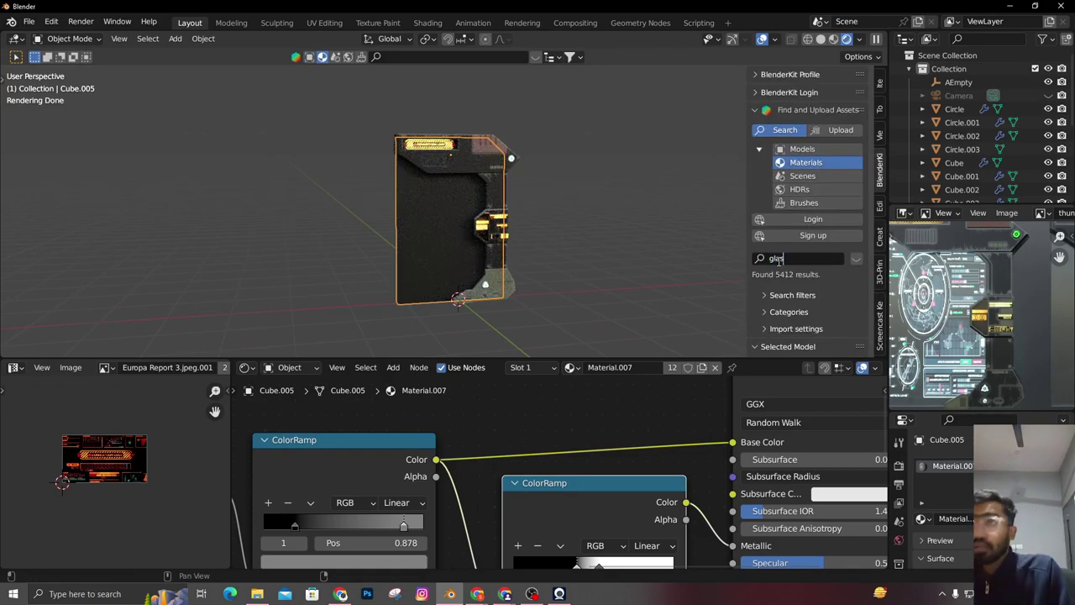
pyautogui.click(860, 261)
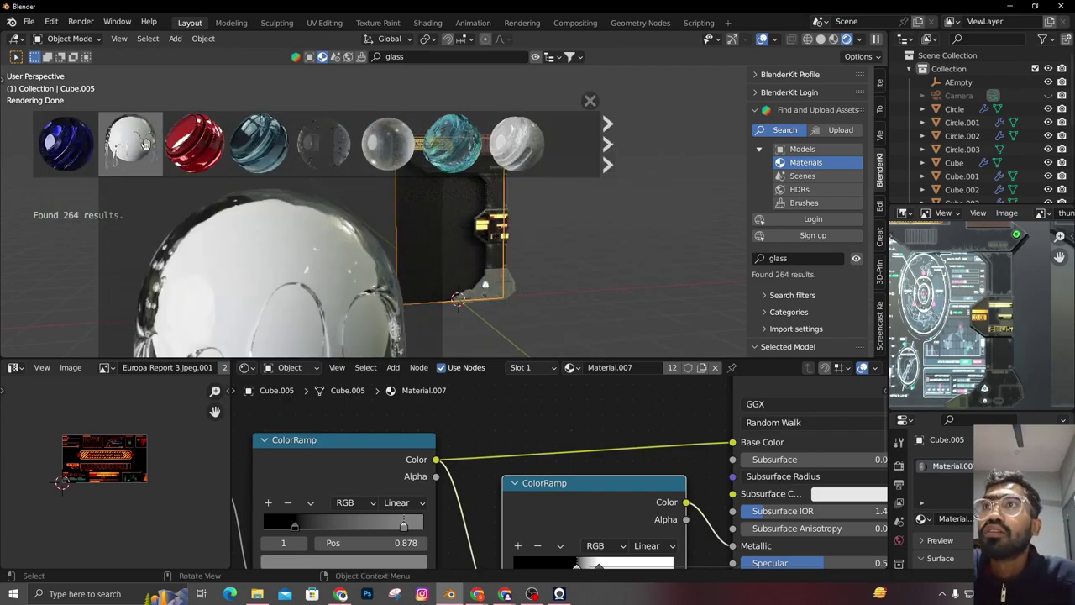
# Browse the glass search results and apply the Smuged Glass material to the door panel
pyautogui.moveTo(460, 359); pyautogui.dragTo(459, 433)
pyautogui.scroll(-6, 130, 145)
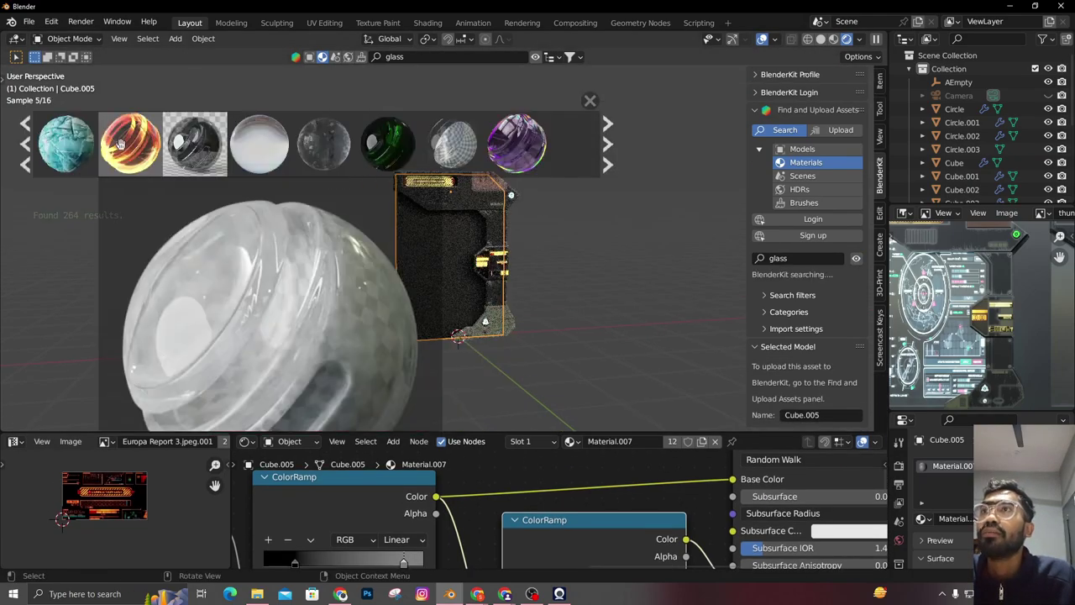
pyautogui.moveTo(419, 432); pyautogui.dragTo(420, 505)
pyautogui.click(72, 150)
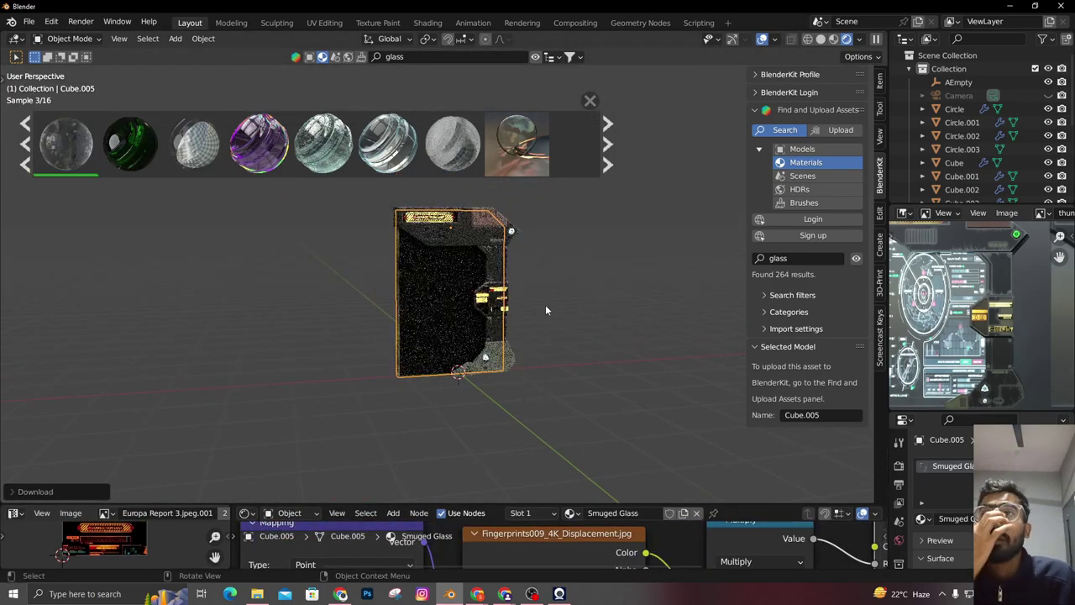
pyautogui.scroll(3, 546, 310)
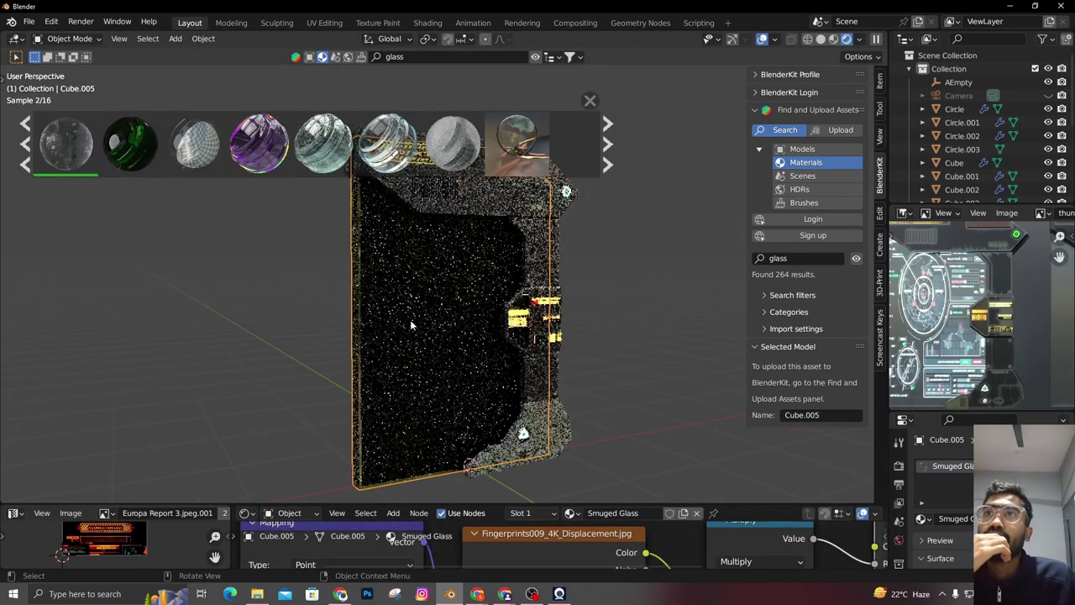
pyautogui.scroll(-4, 411, 320)
pyautogui.scroll(3, 409, 320)
# Select the thin inner door panel in wireframe and replace its material with a separate copy of Hologram.001
pyautogui.hotkey('shift', 'z')
pyautogui.click(377, 311)
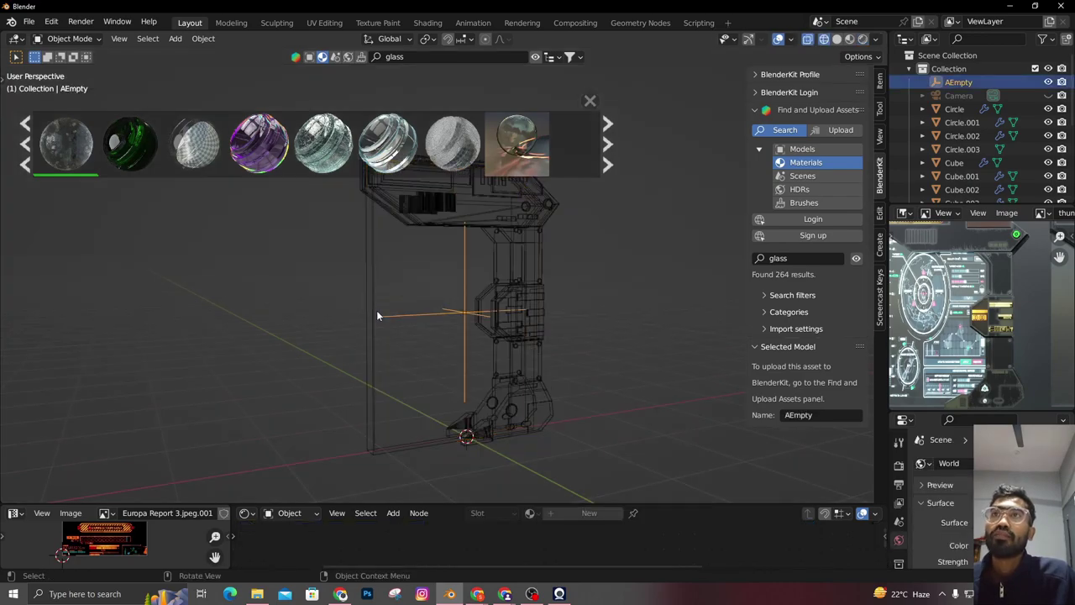
pyautogui.click(377, 311)
pyautogui.click(377, 311)
pyautogui.hotkey('shift', 'z')
pyautogui.scroll(-5, 524, 333)
pyautogui.moveTo(655, 503); pyautogui.dragTo(653, 297)
pyautogui.scroll(-6, 650, 384)
pyautogui.click(1061, 479)
pyautogui.click(923, 519)
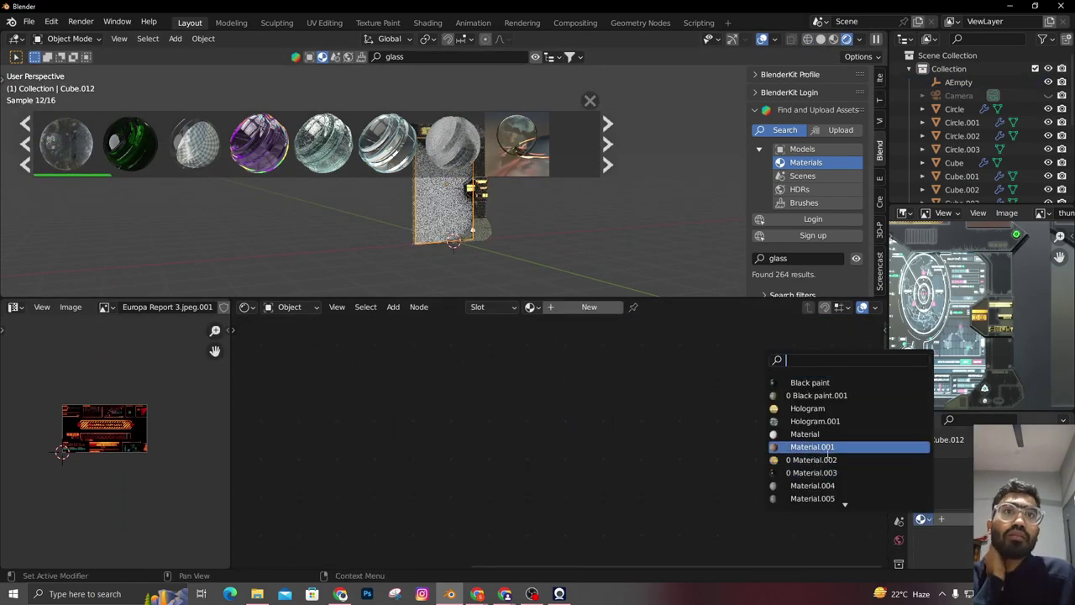
pyautogui.click(830, 421)
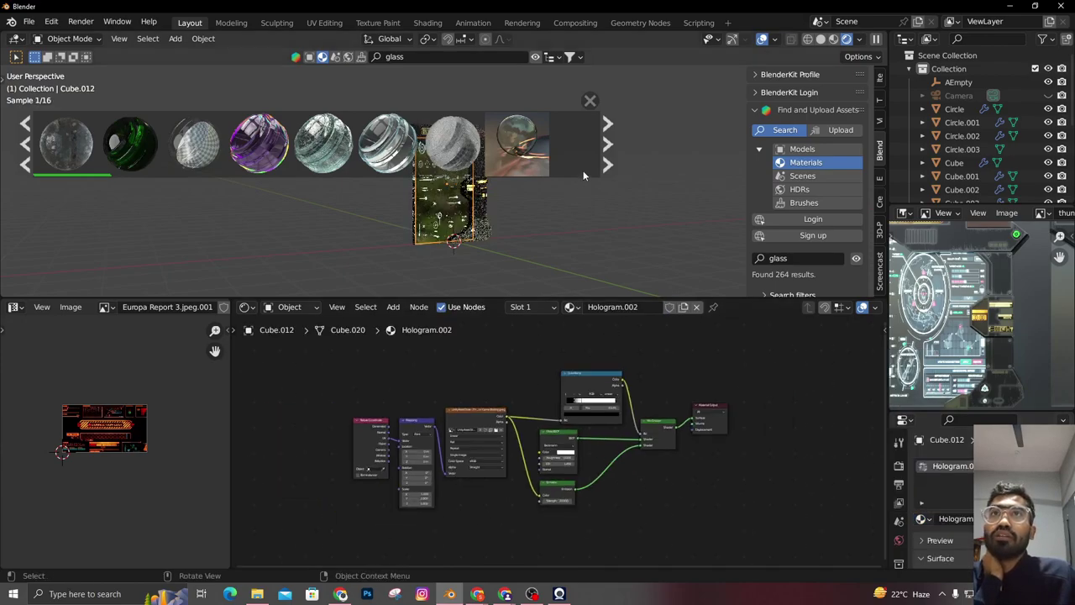
# Replace the panel material's image texture with the circular HUD JPEG from the textures folder and enlarge the 3D viewport to check the door
pyautogui.click(589, 101)
pyautogui.scroll(10, 406, 448)
pyautogui.moveTo(407, 449); pyautogui.dragTo(490, 475, button='middle')
pyautogui.click(509, 436)
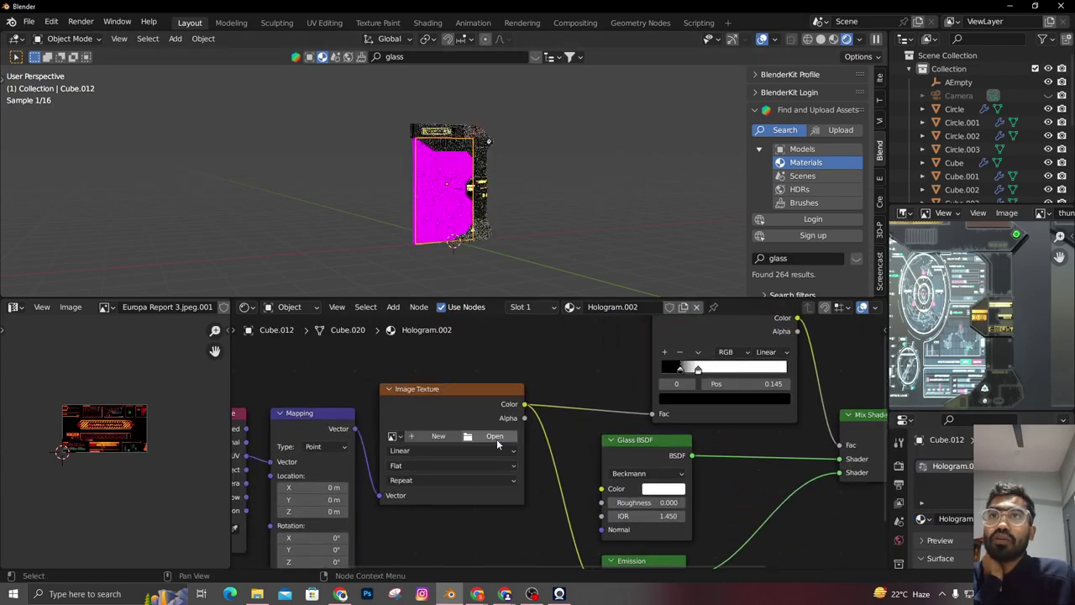
pyautogui.click(499, 440)
pyautogui.click(225, 287)
pyautogui.doubleClick(493, 314)
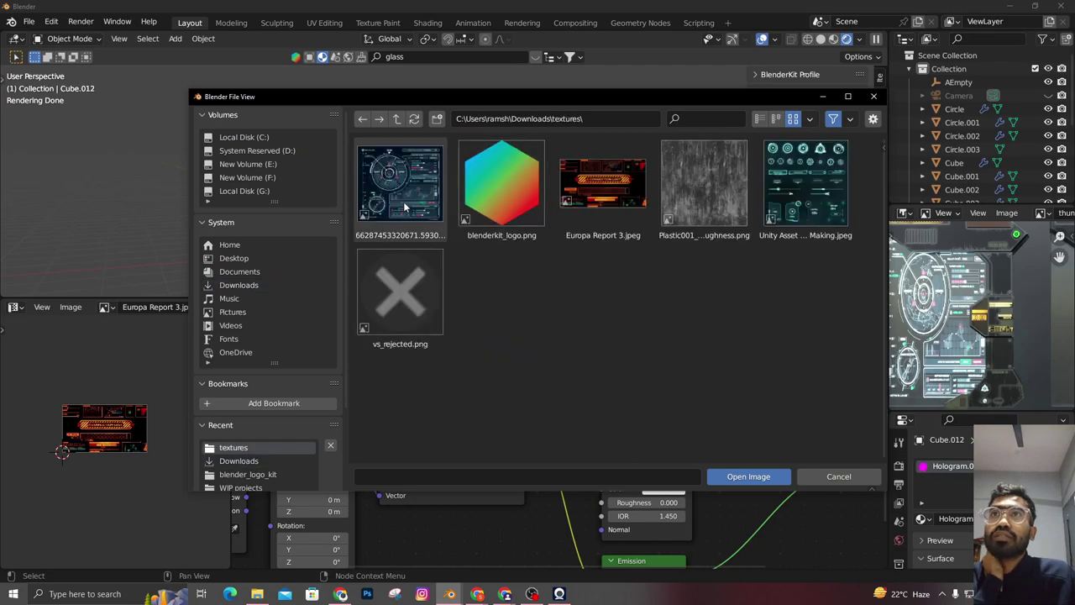
pyautogui.click(731, 478)
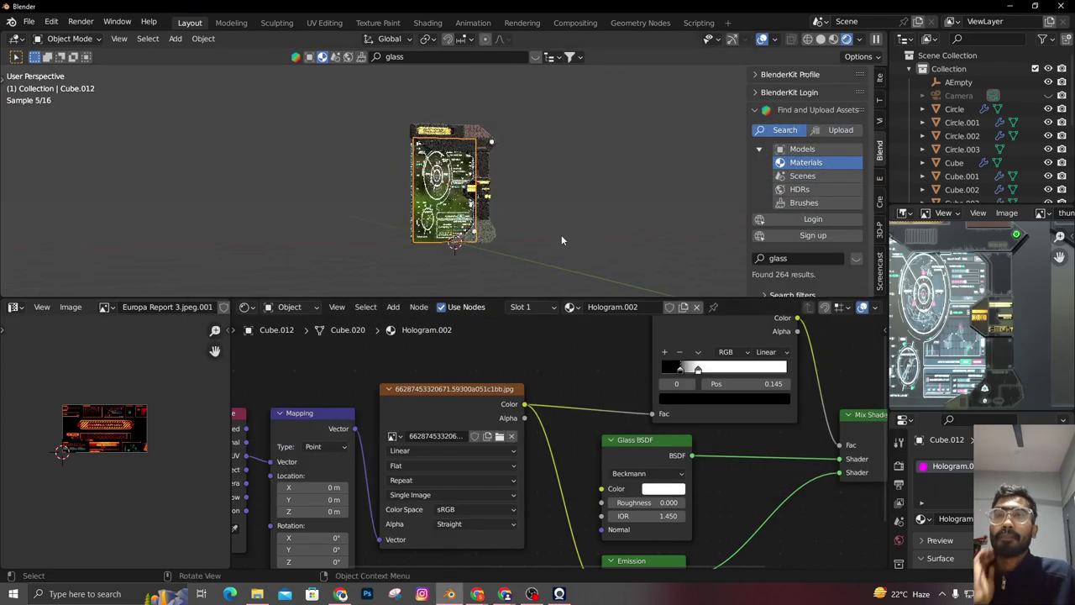
pyautogui.moveTo(534, 298); pyautogui.dragTo(539, 551)
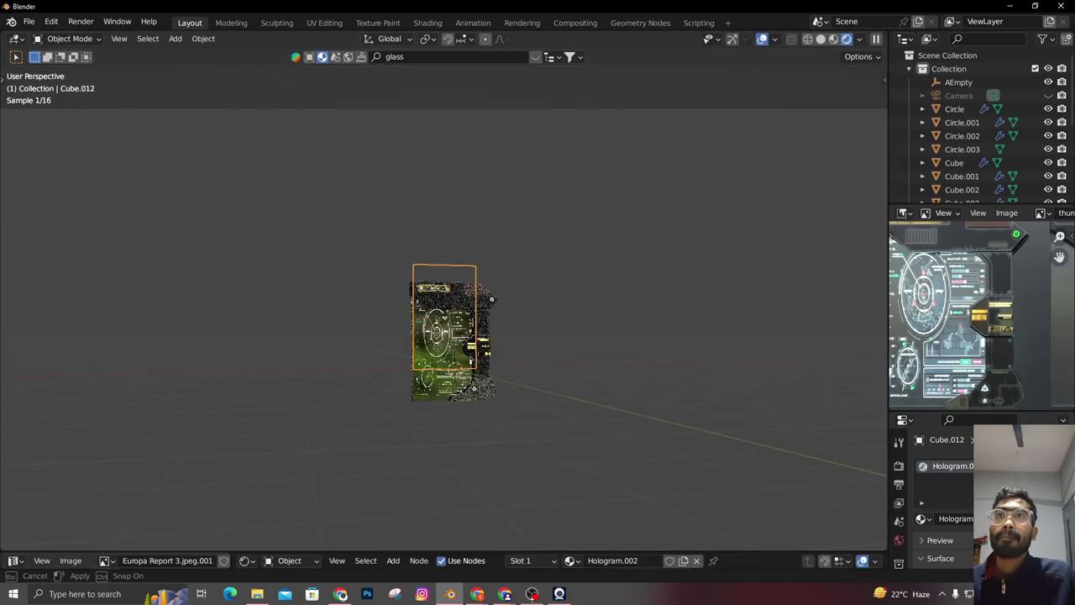
pyautogui.scroll(6, 587, 436)
pyautogui.moveTo(643, 370); pyautogui.dragTo(684, 372, button='middle')
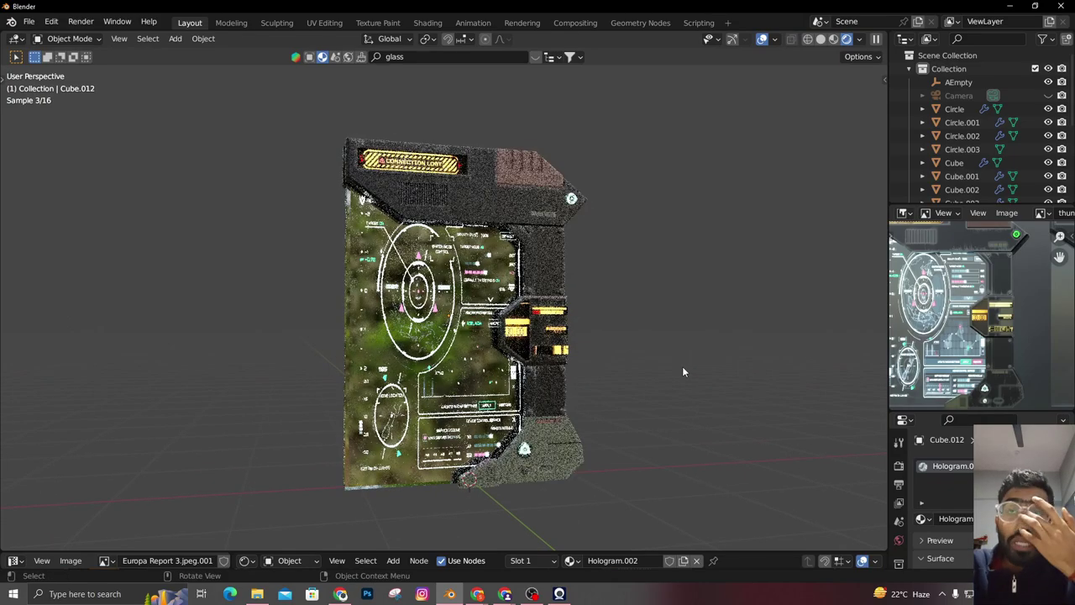